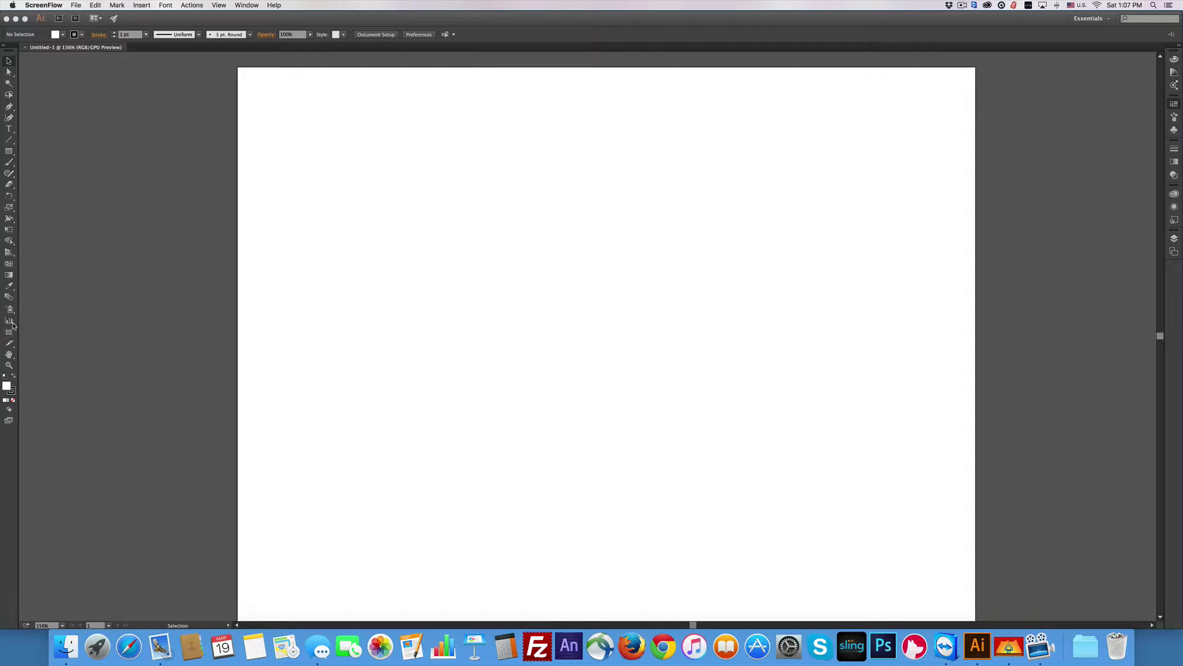
# Bring Illustrator forward and open the graph tool flyout to reach the Column Graph Tool
pyautogui.click(12, 325)
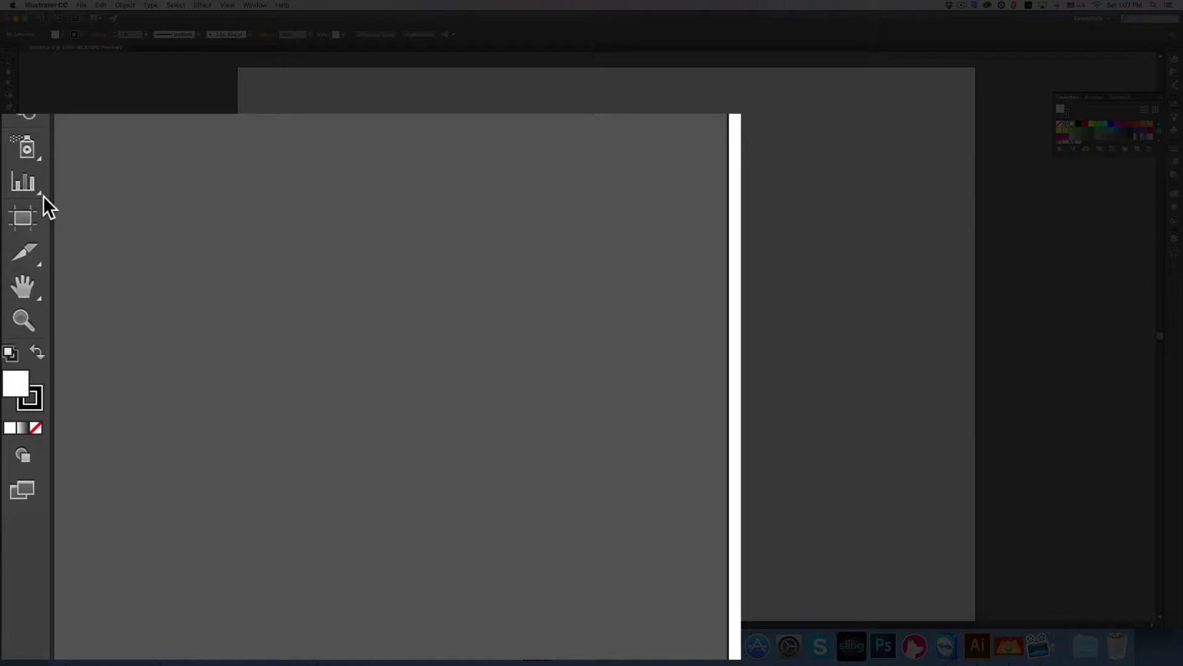
pyautogui.click(39, 194)
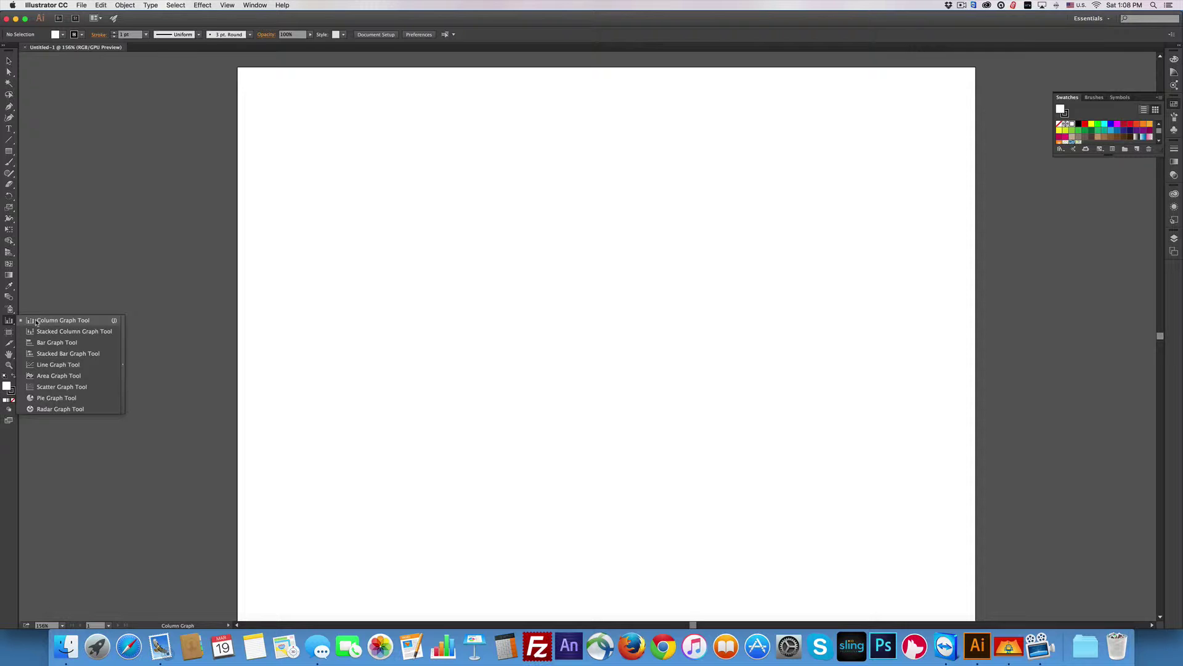
# Pick the Column Graph tool and drag out a large graph area across the artboard
pyautogui.click(36, 322)
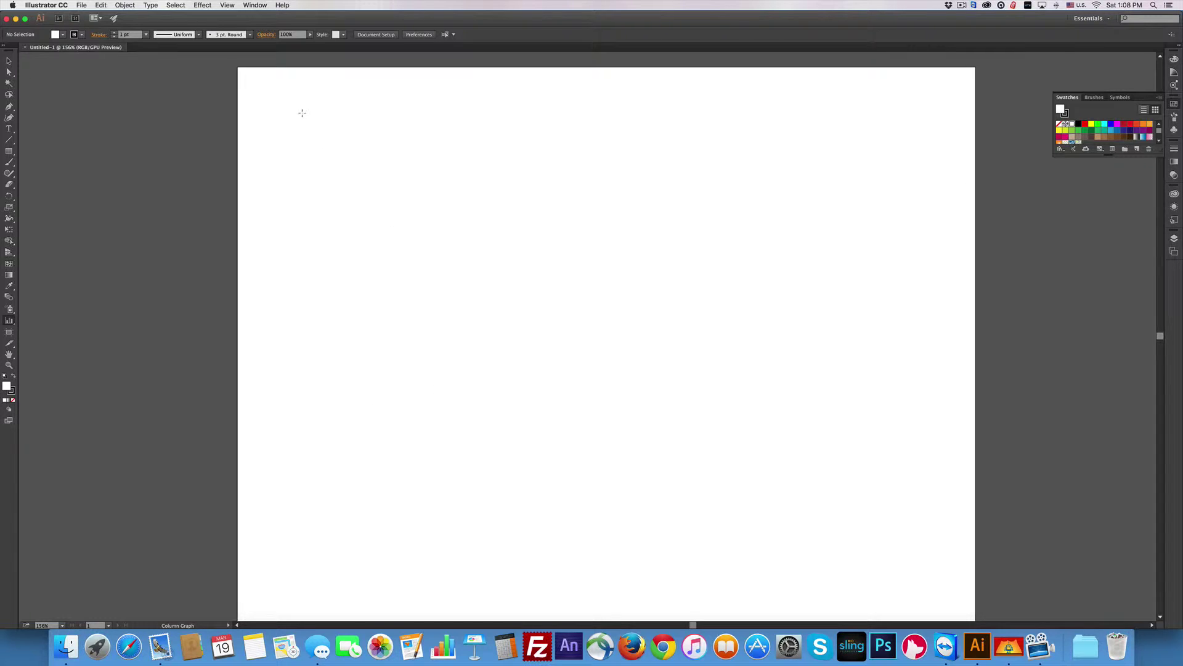
pyautogui.moveTo(303, 114); pyautogui.dragTo(678, 523)
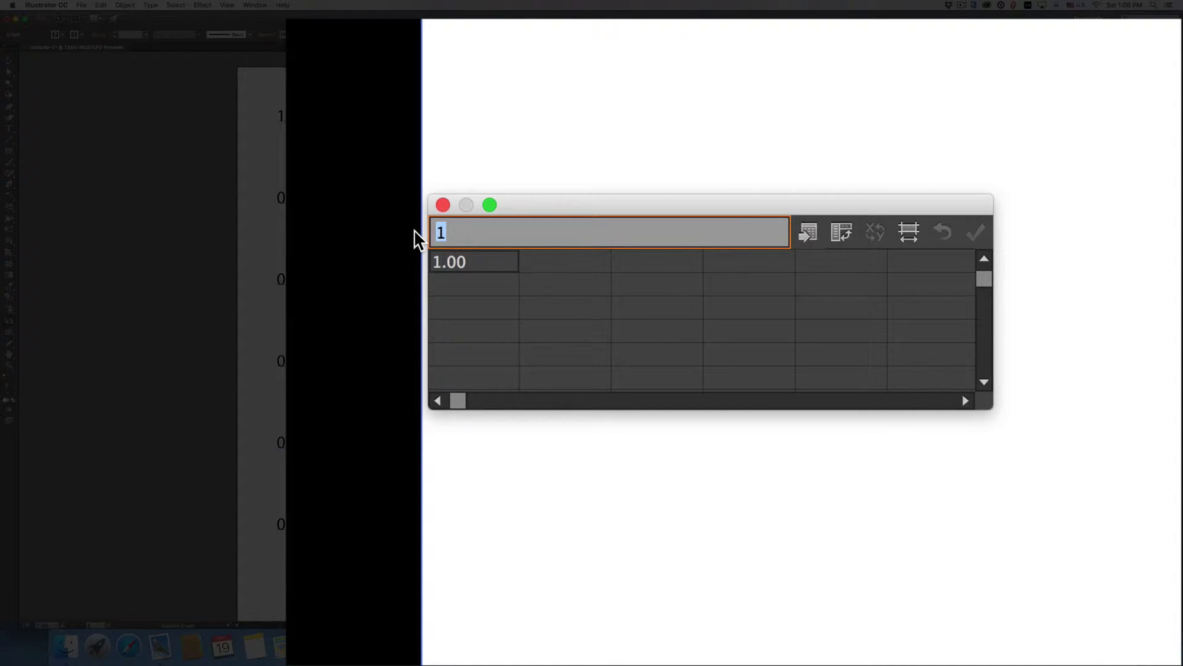
# Enter Cat and Dog as column headers, with 47 under Cat and 70 under Dog
pyautogui.write('Cat')
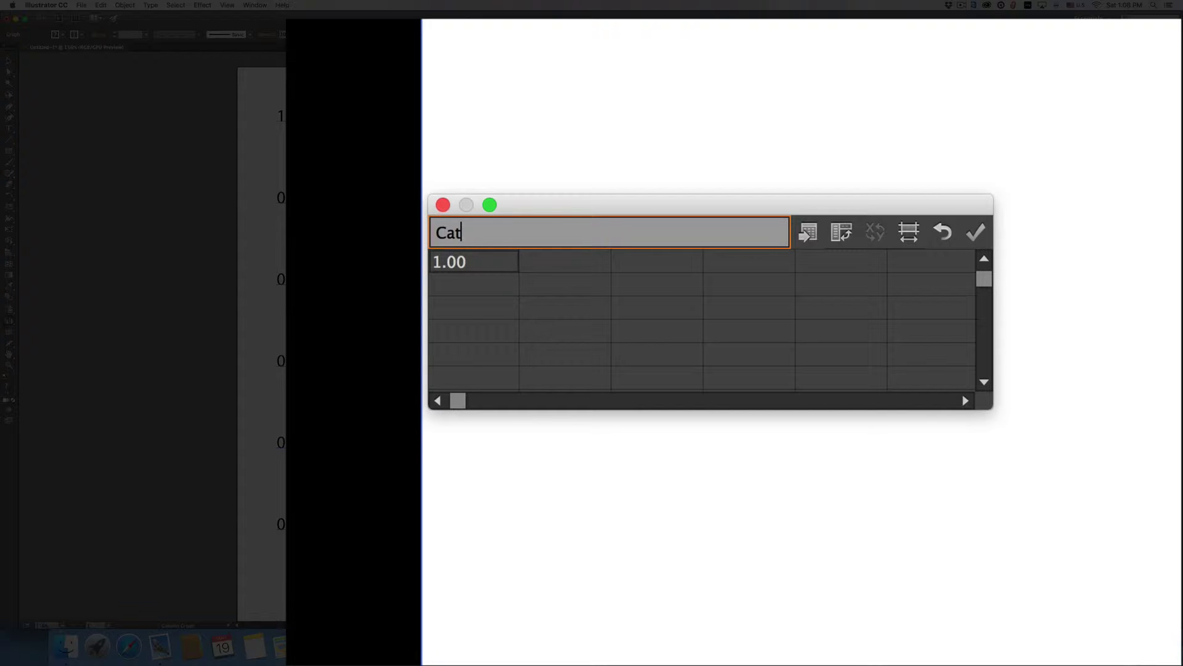
pyautogui.press('Tab')
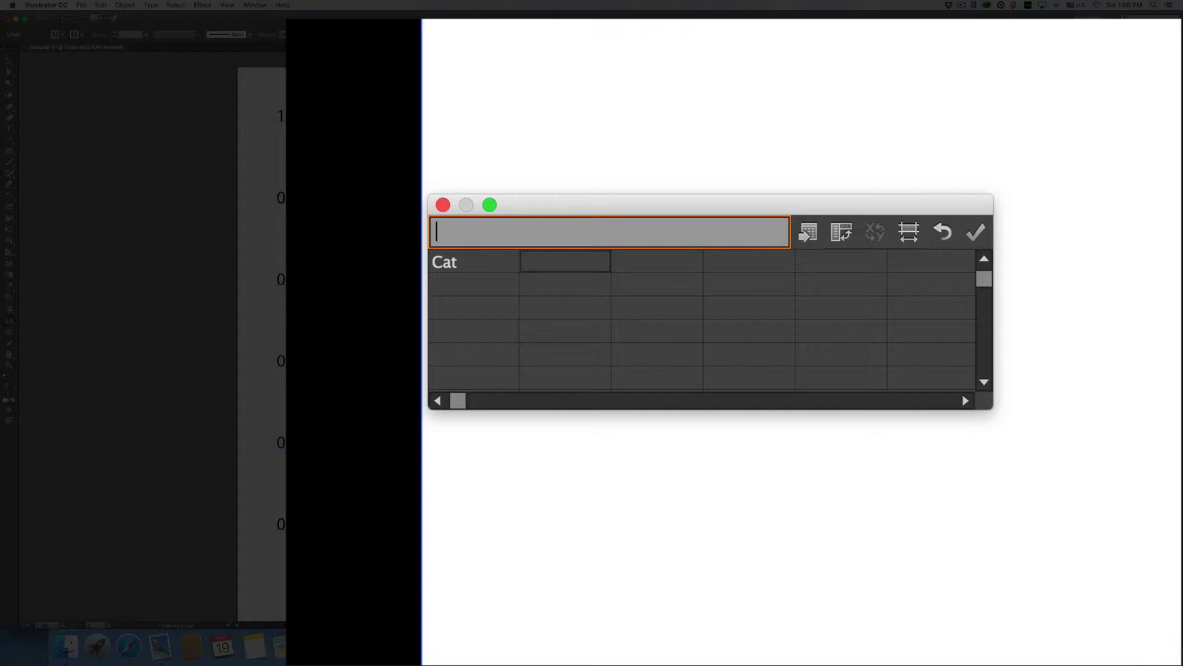
pyautogui.write('Dog')
pyautogui.press('Return')
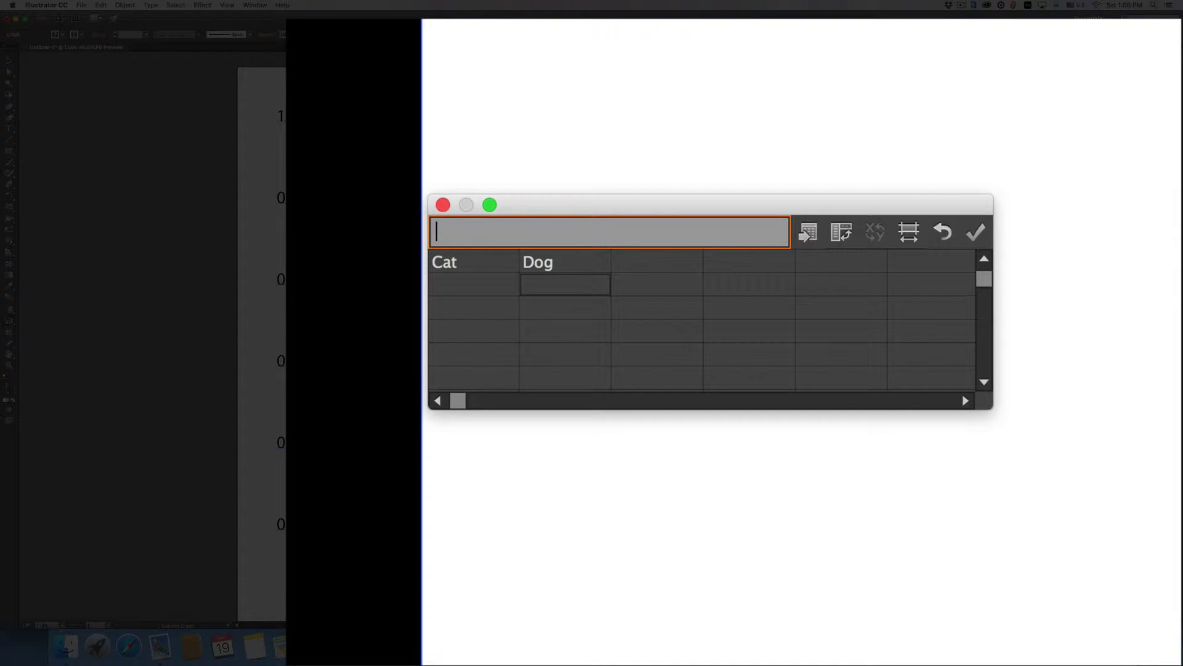
pyautogui.write('70')
pyautogui.press('Tab')
pyautogui.press('Left')
pyautogui.press('Left')
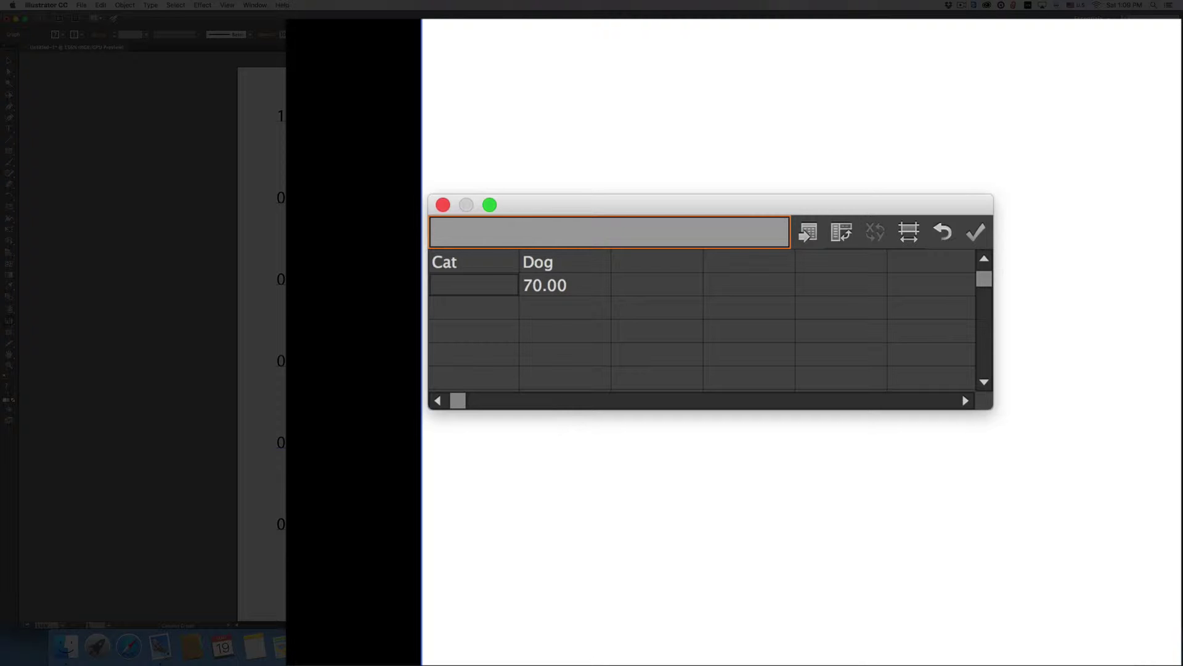
pyautogui.write('47')
pyautogui.press('Return')
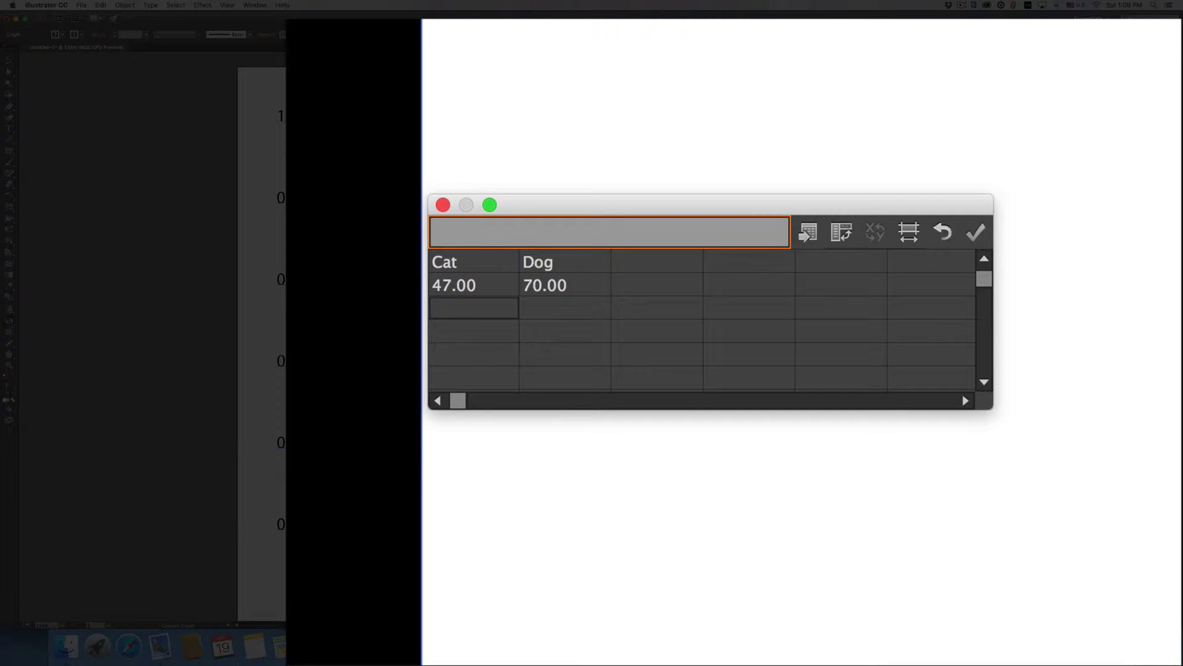
# Apply the data, transpose rows and columns and back again, and move the data sheet right
pyautogui.click(979, 232)
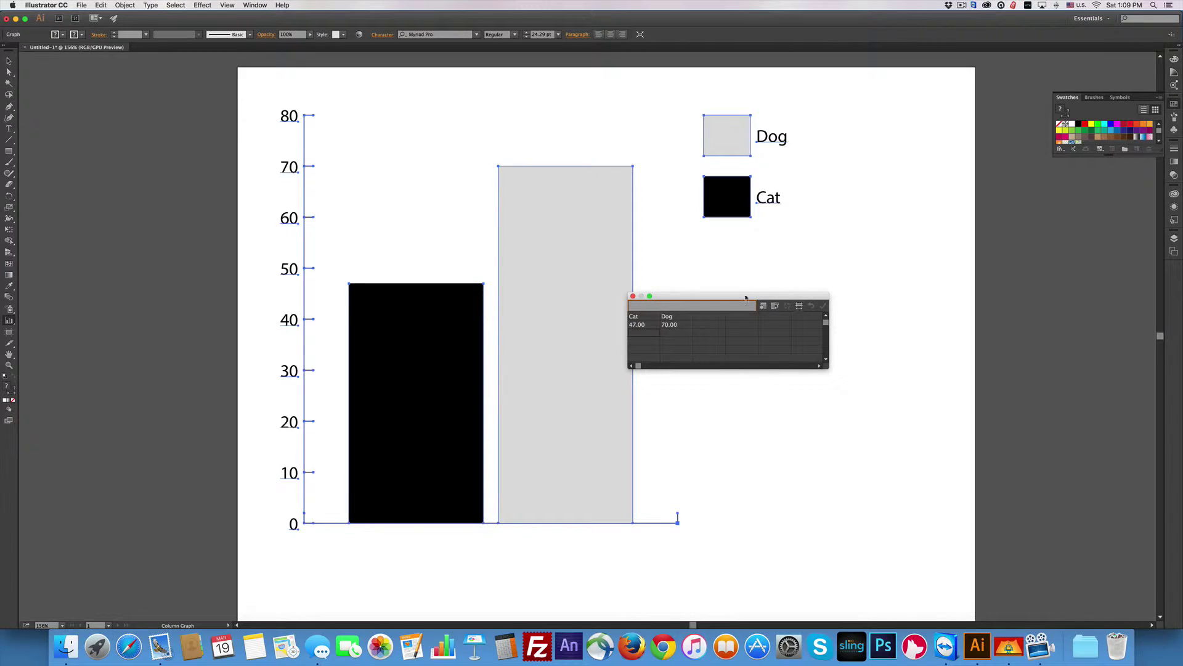
pyautogui.moveTo(757, 297); pyautogui.dragTo(840, 262)
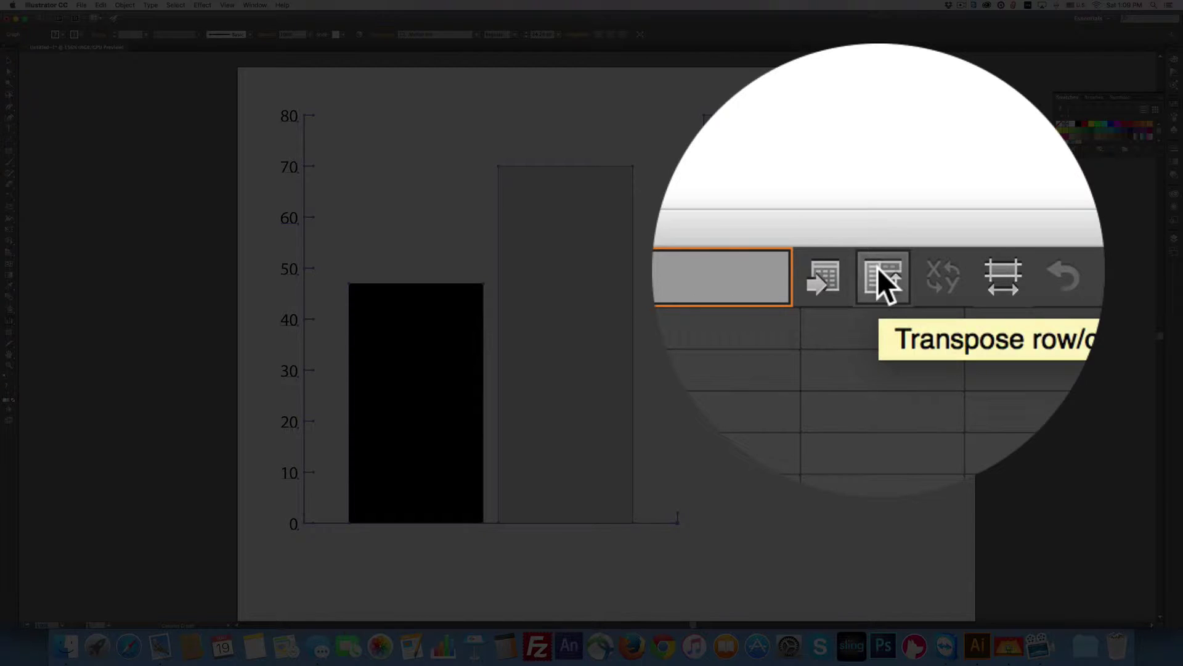
pyautogui.click(879, 271)
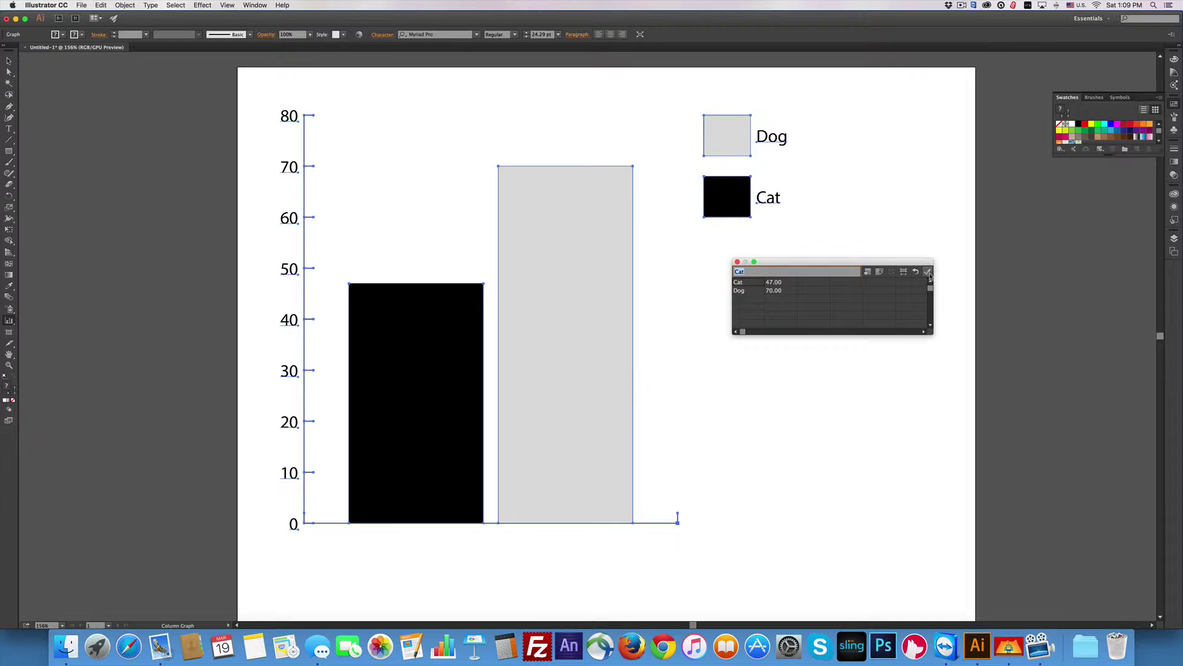
pyautogui.click(929, 274)
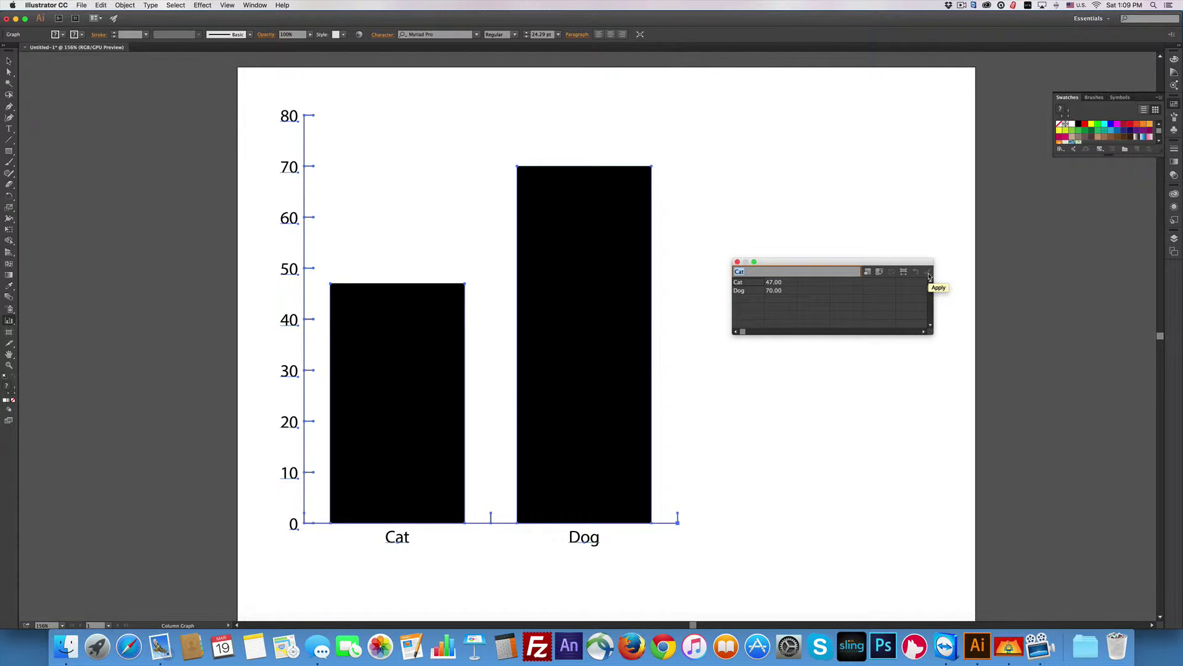
pyautogui.click(880, 273)
pyautogui.click(927, 271)
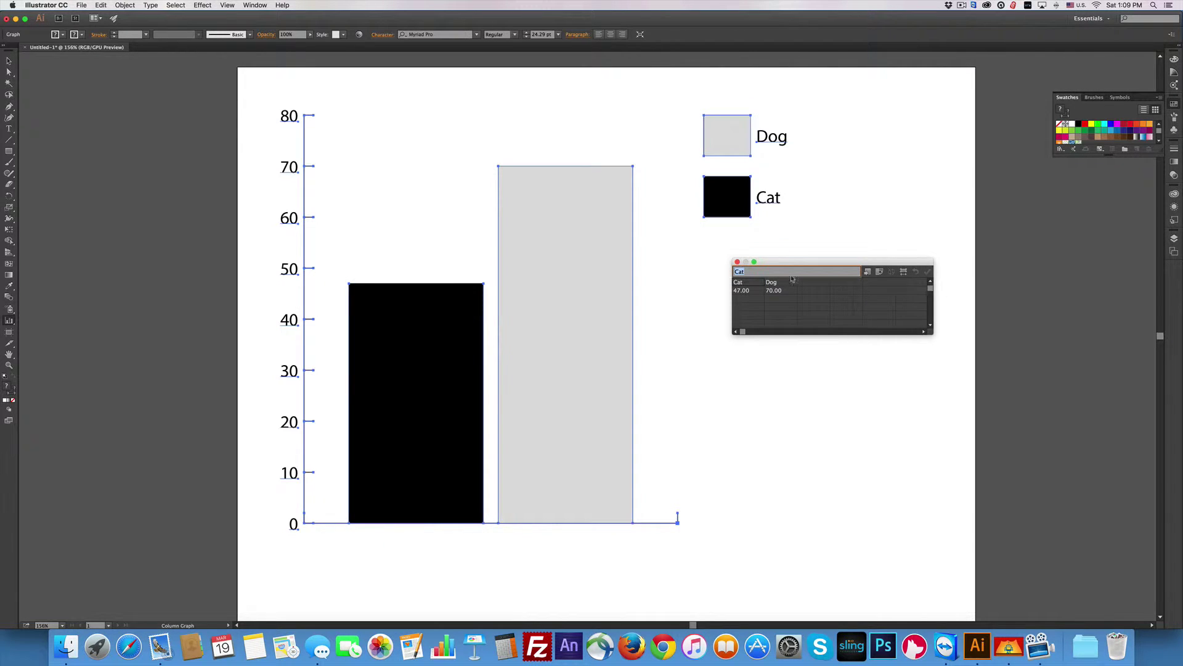
pyautogui.moveTo(783, 266); pyautogui.dragTo(932, 260)
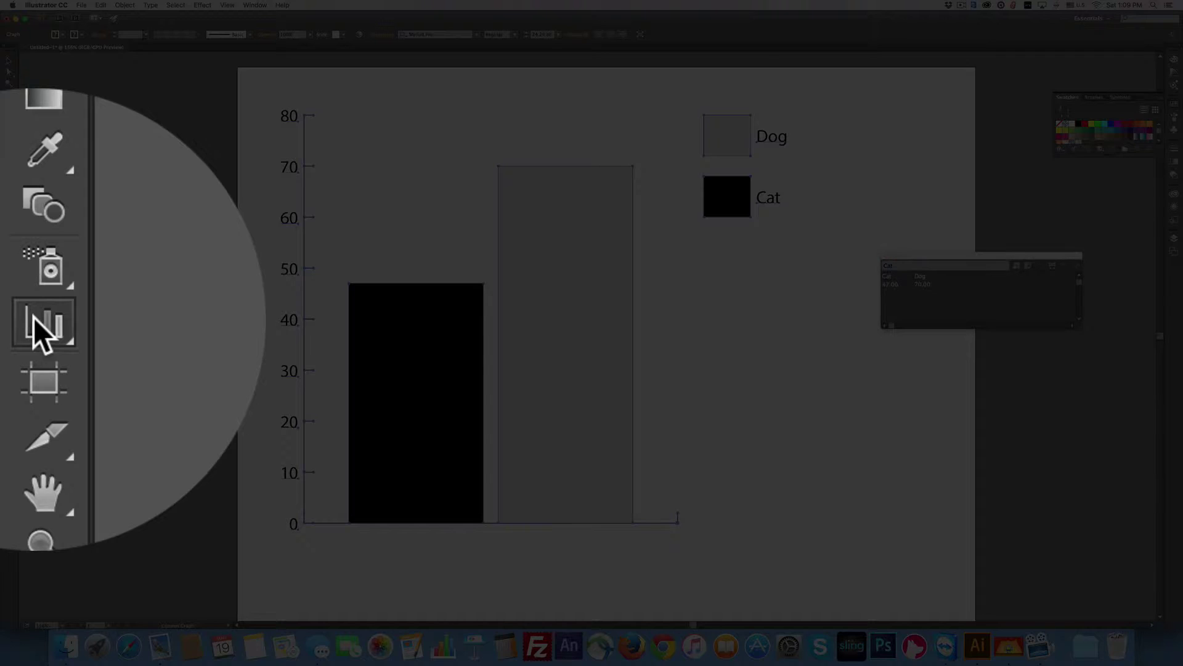
# Enable Add Drop Shadow and Add Legend Across Top in the Graph Type options
pyautogui.doubleClick(8, 321)
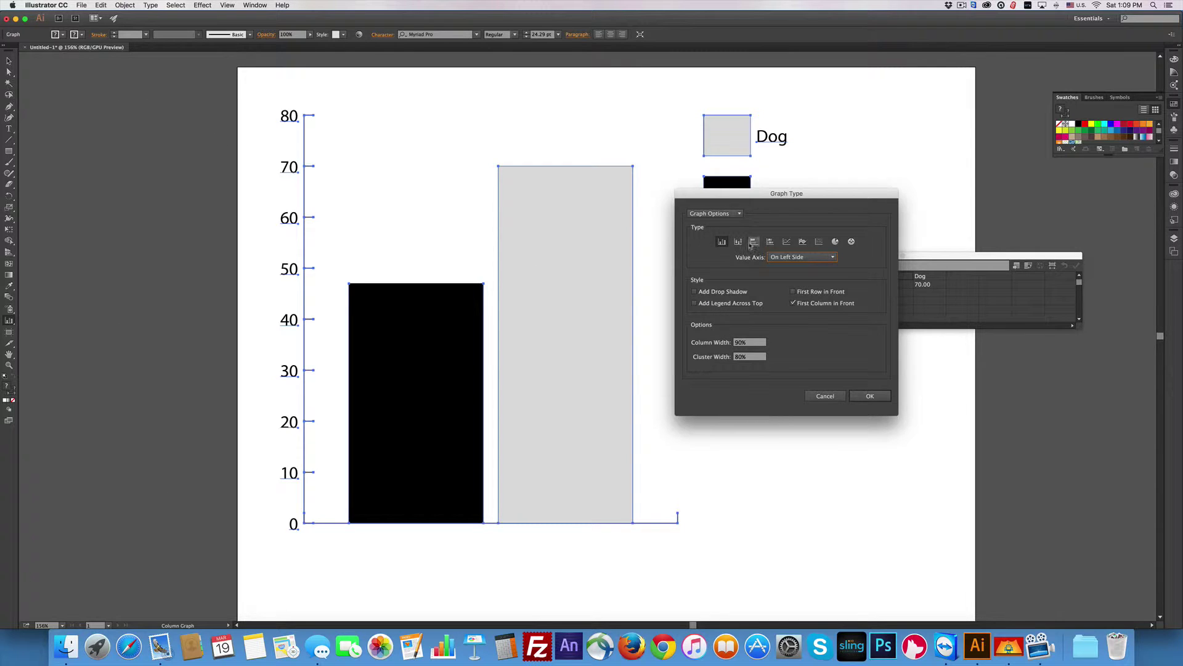
pyautogui.moveTo(759, 192); pyautogui.dragTo(763, 249)
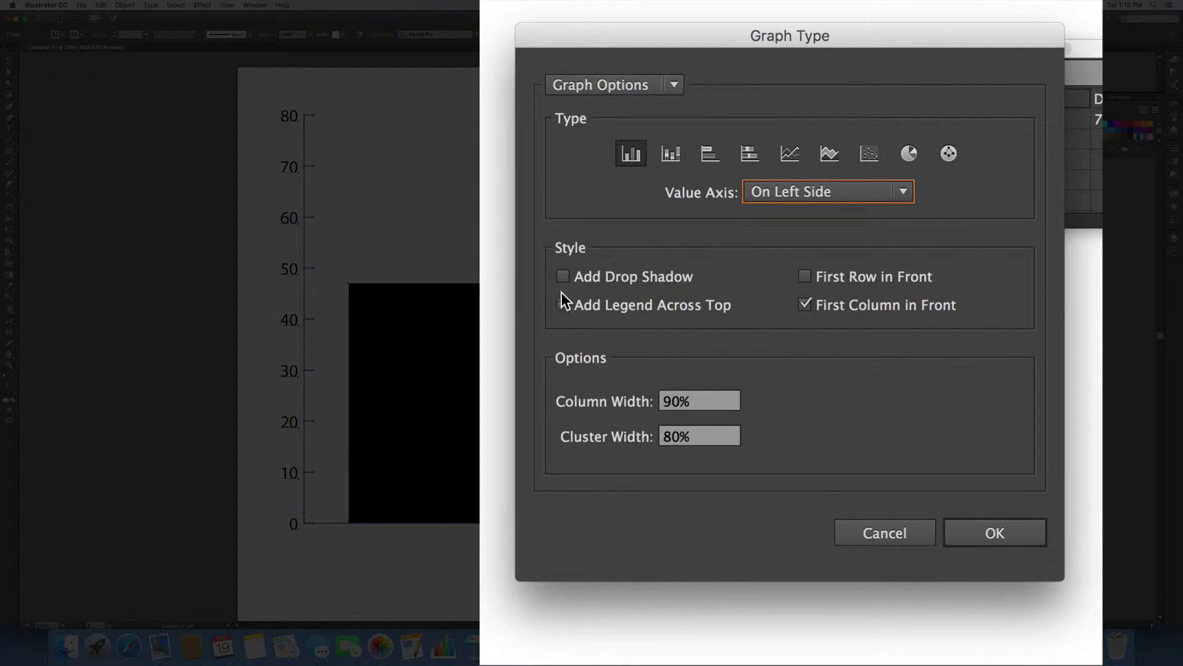
pyautogui.click(564, 276)
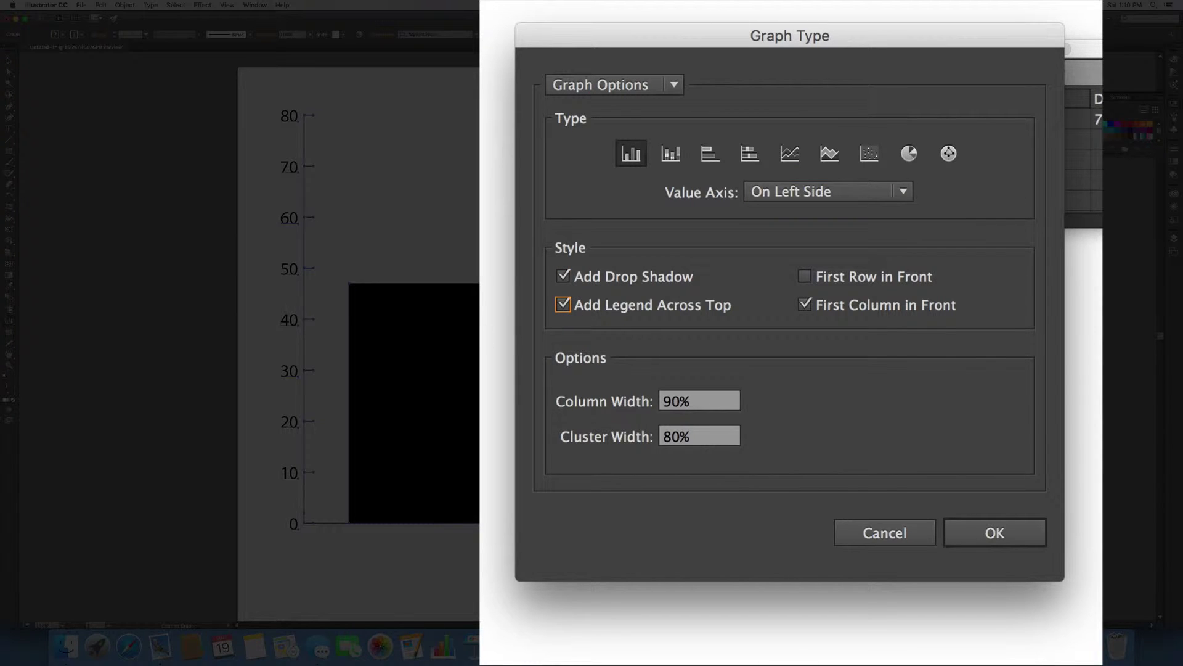
pyautogui.click(1004, 534)
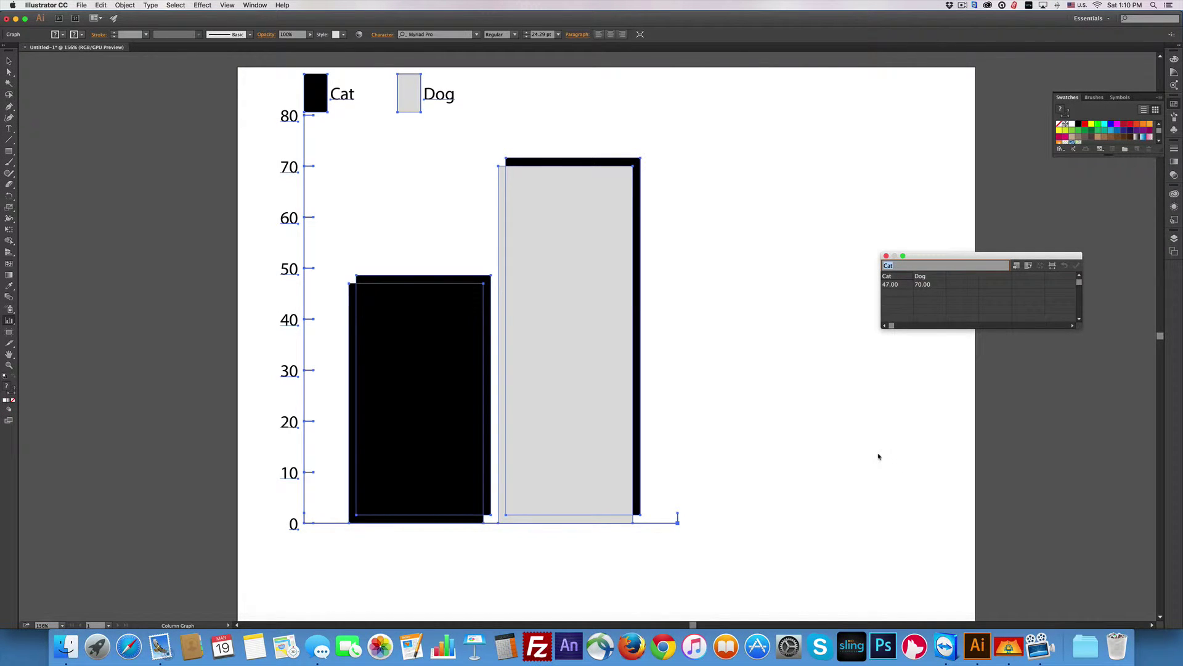
# Disable the drop shadows and top legend, and set Column Width to 50%
pyautogui.doubleClick(8, 320)
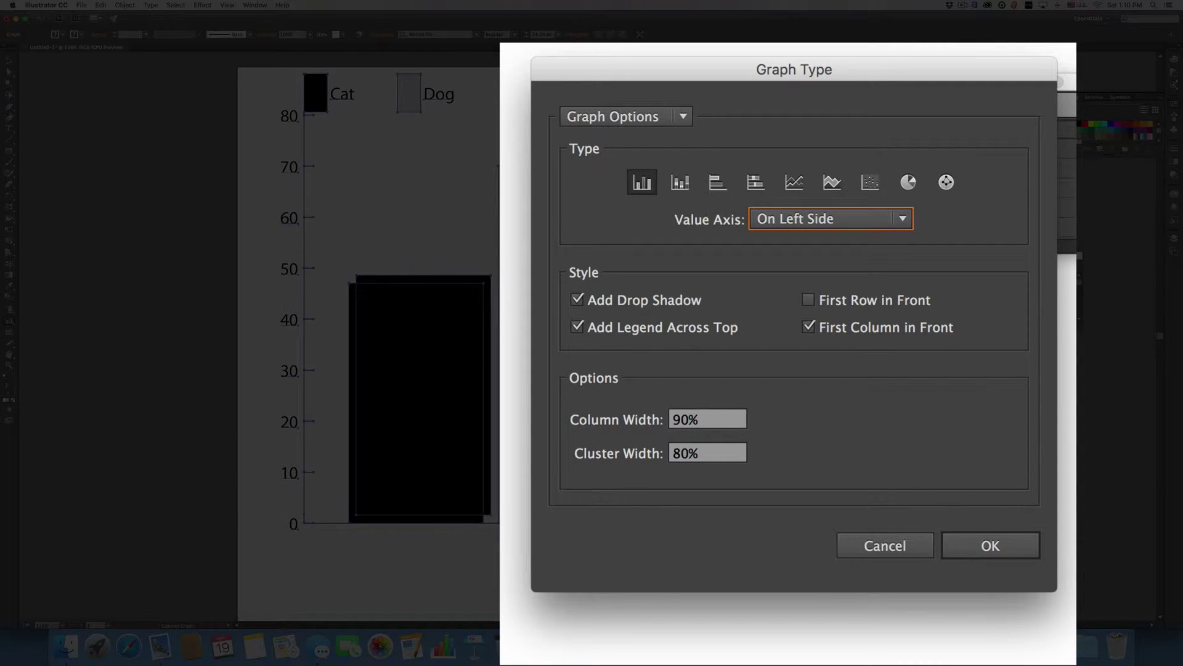
pyautogui.click(576, 300)
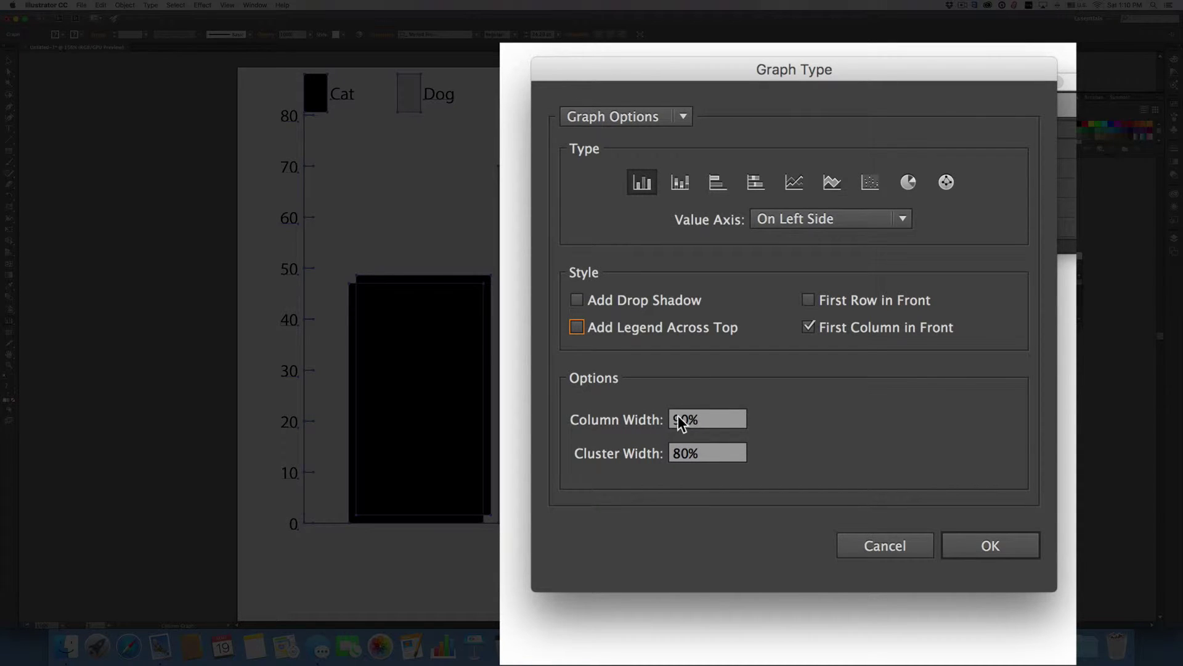
pyautogui.moveTo(698, 417); pyautogui.dragTo(666, 418)
pyautogui.write('50')
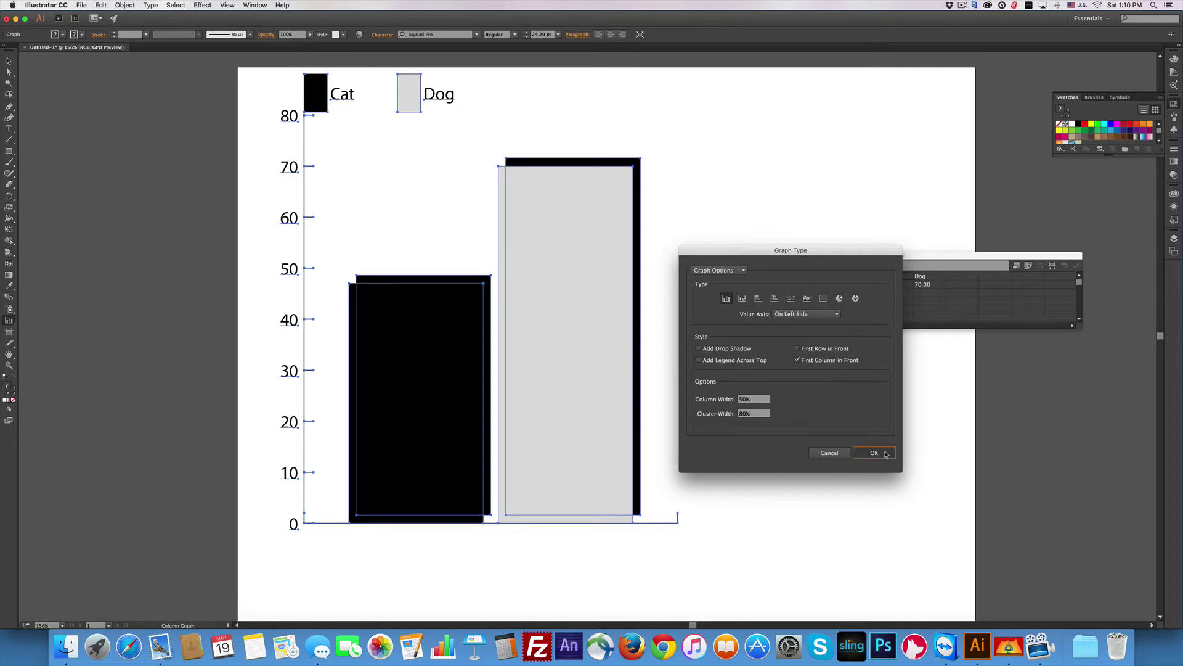
pyautogui.click(1018, 544)
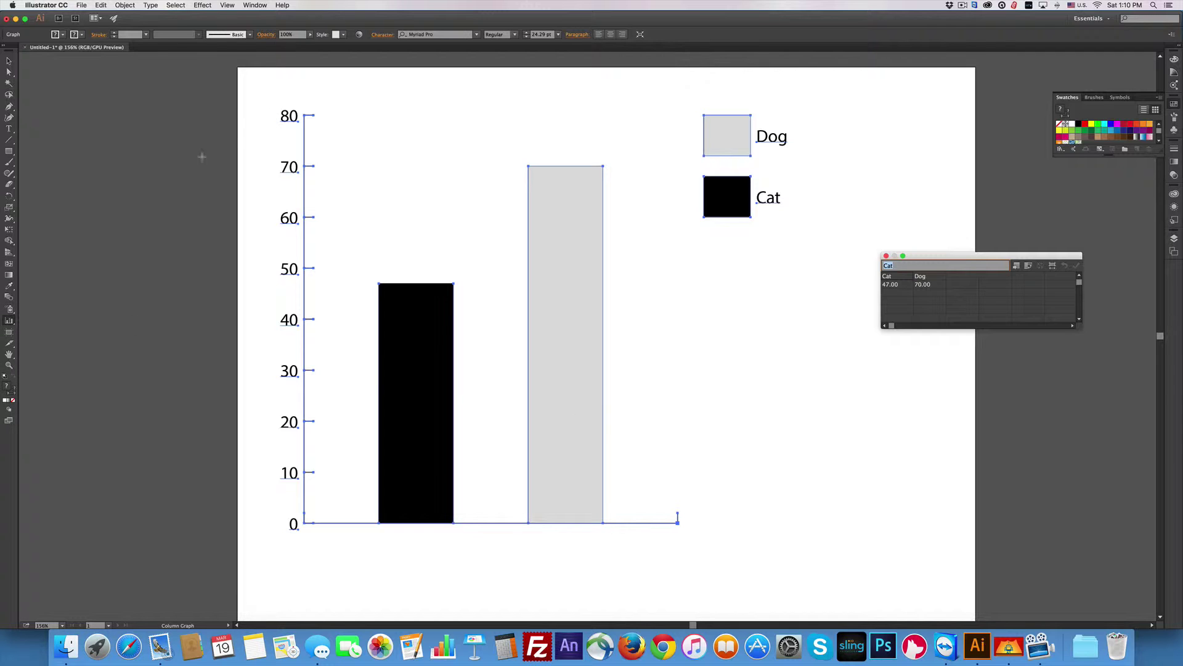
# Override the calculated value axis values, setting the maximum to 100
pyautogui.doubleClick(9, 320)
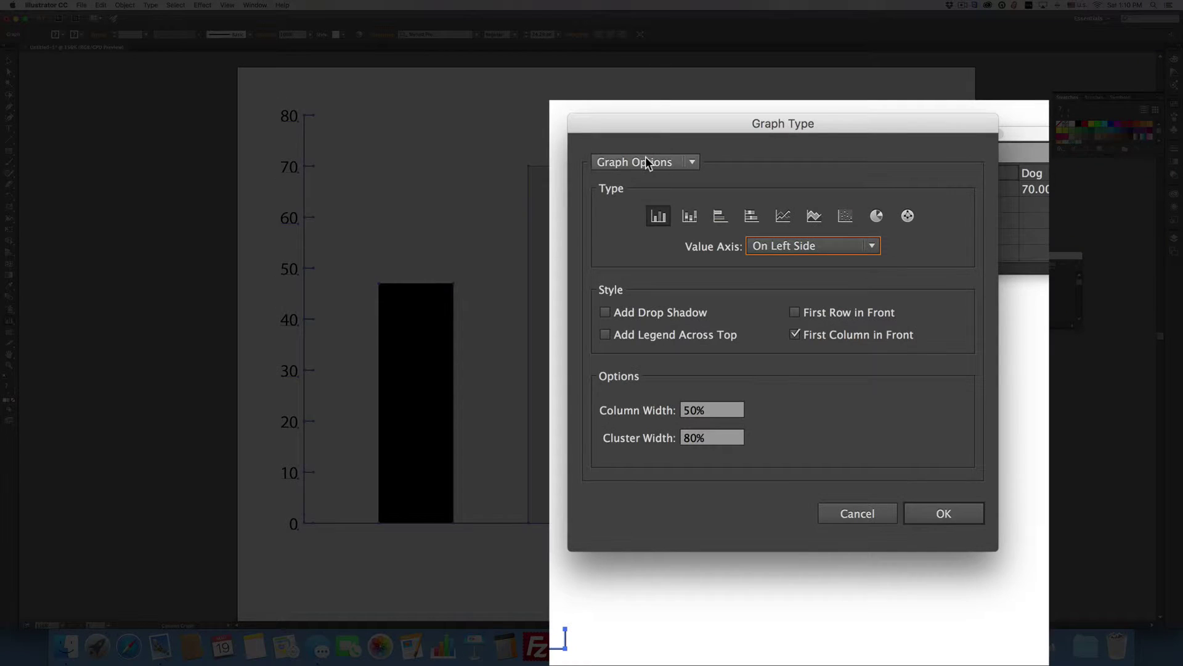
pyautogui.click(720, 270)
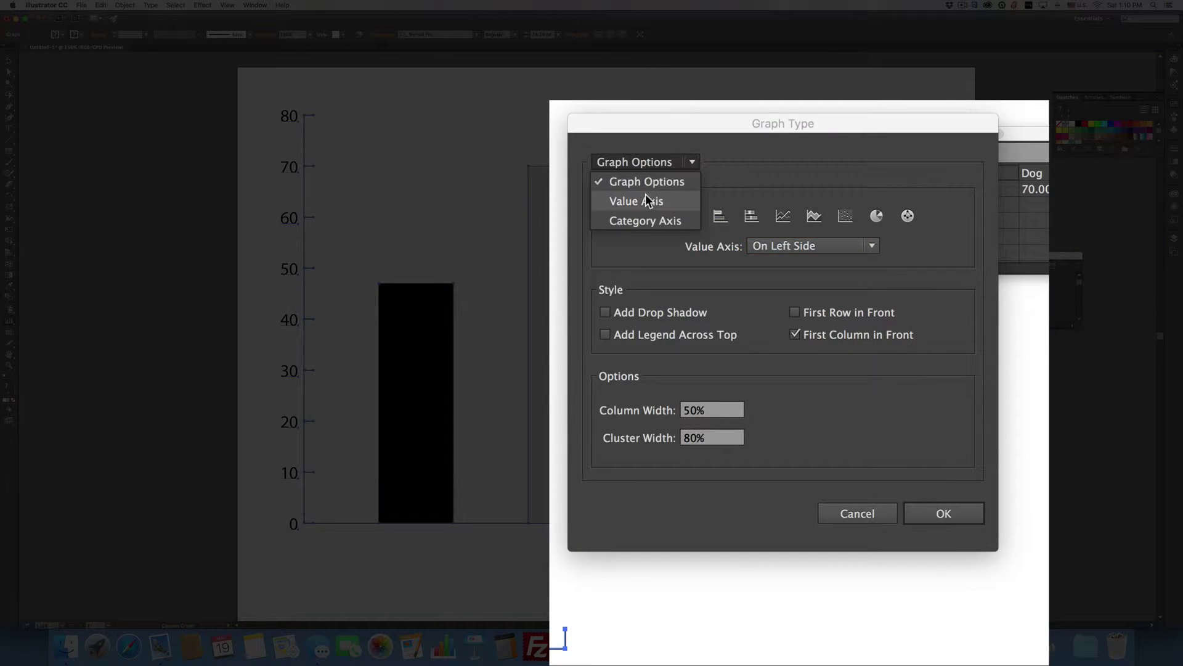
pyautogui.click(721, 290)
pyautogui.click(605, 211)
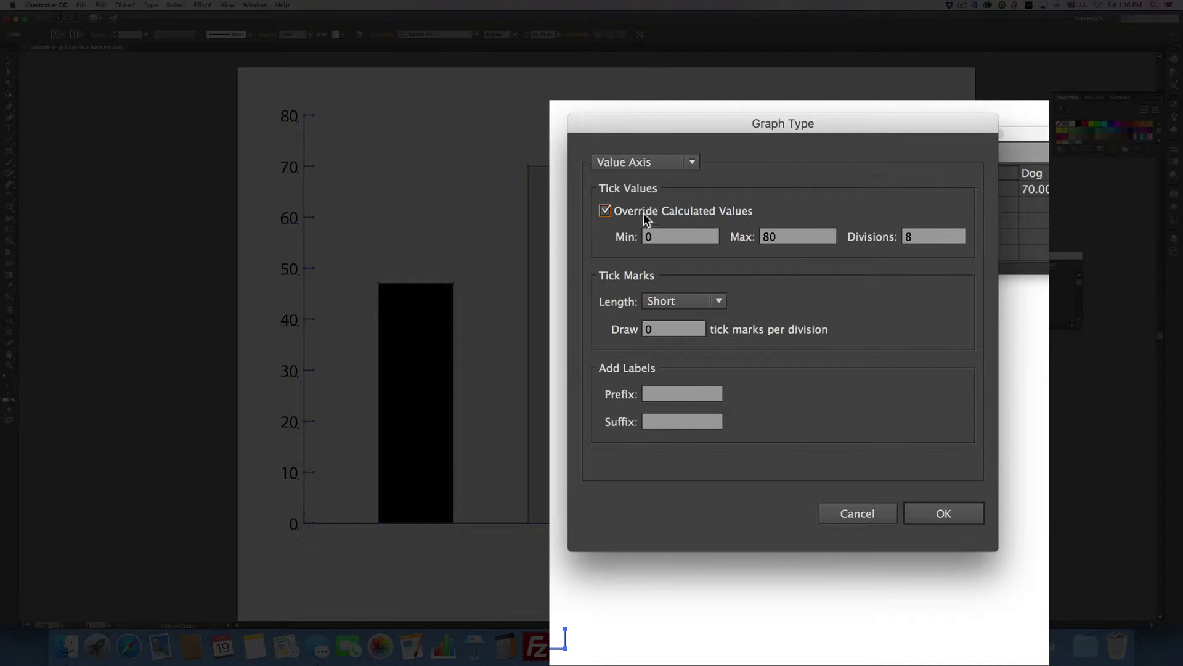
pyautogui.moveTo(797, 239); pyautogui.dragTo(749, 234)
pyautogui.write('100')
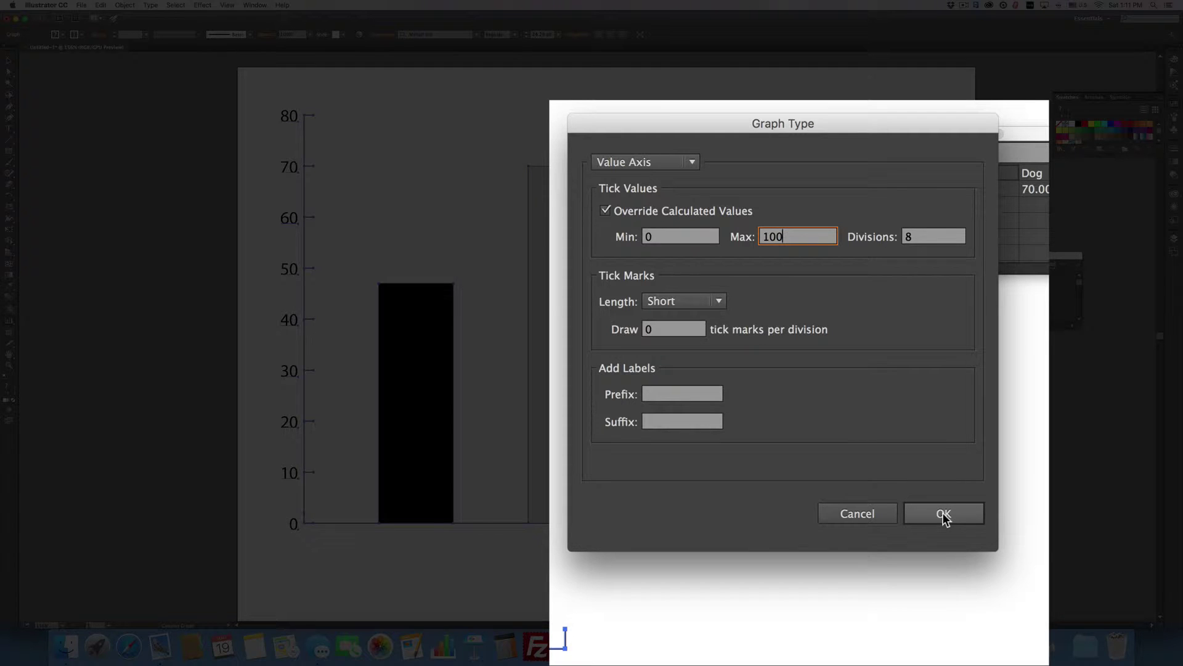
pyautogui.click(943, 514)
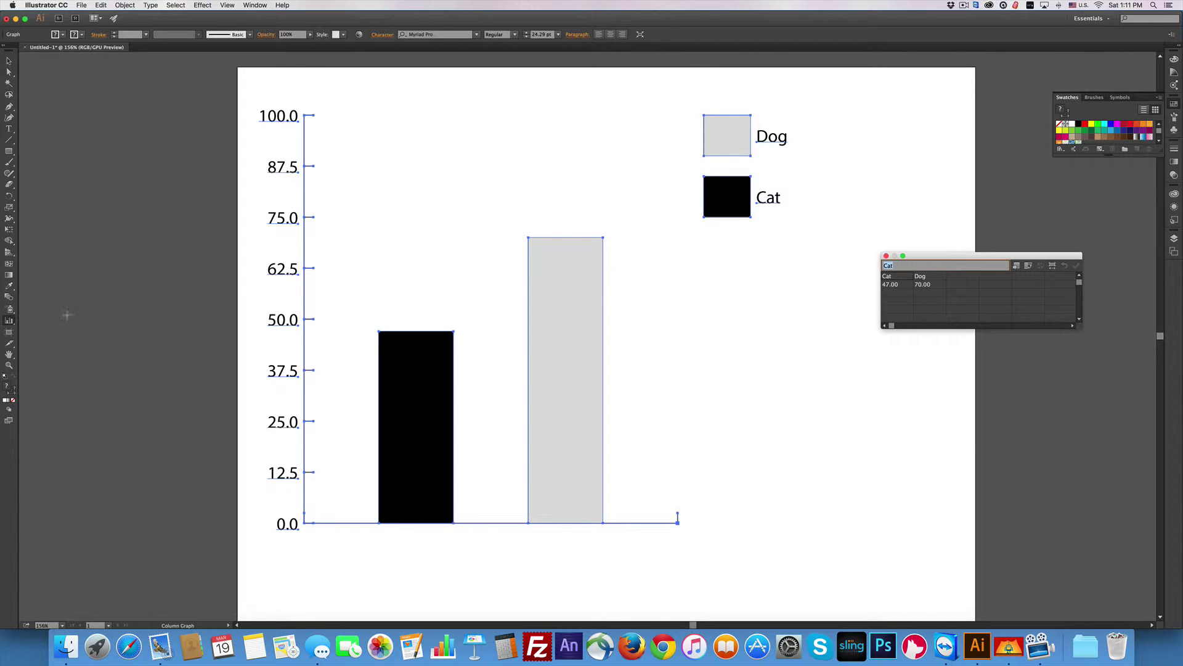
# Change the value axis Divisions from 8 to 10
pyautogui.doubleClick(10, 320)
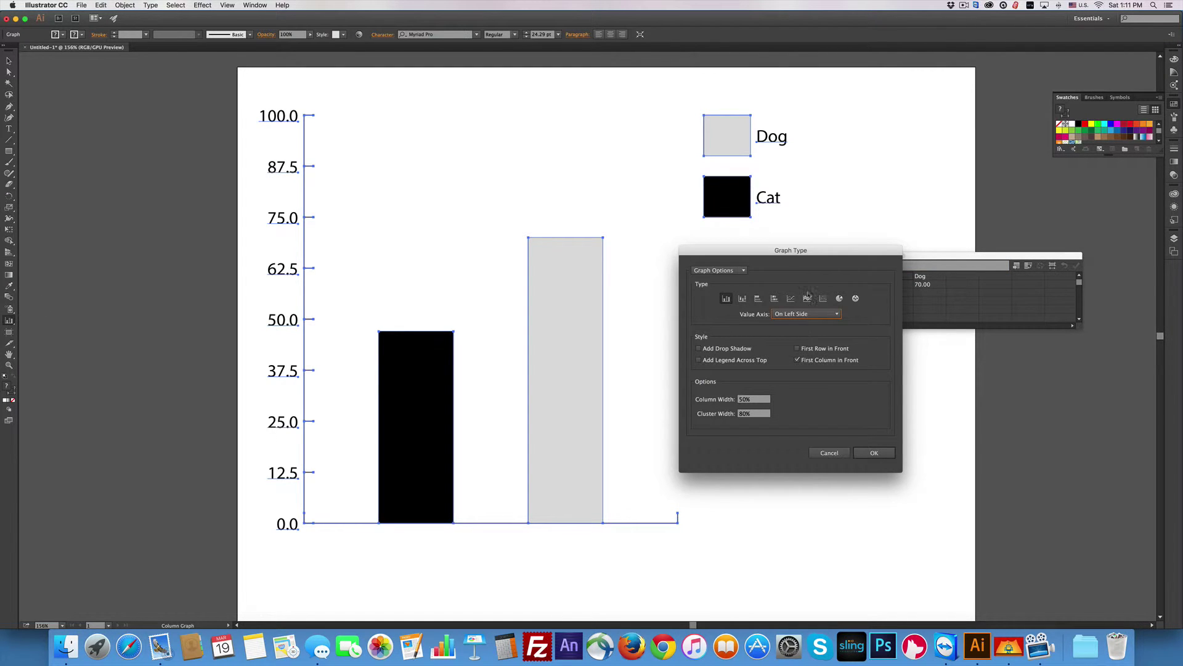
pyautogui.click(719, 270)
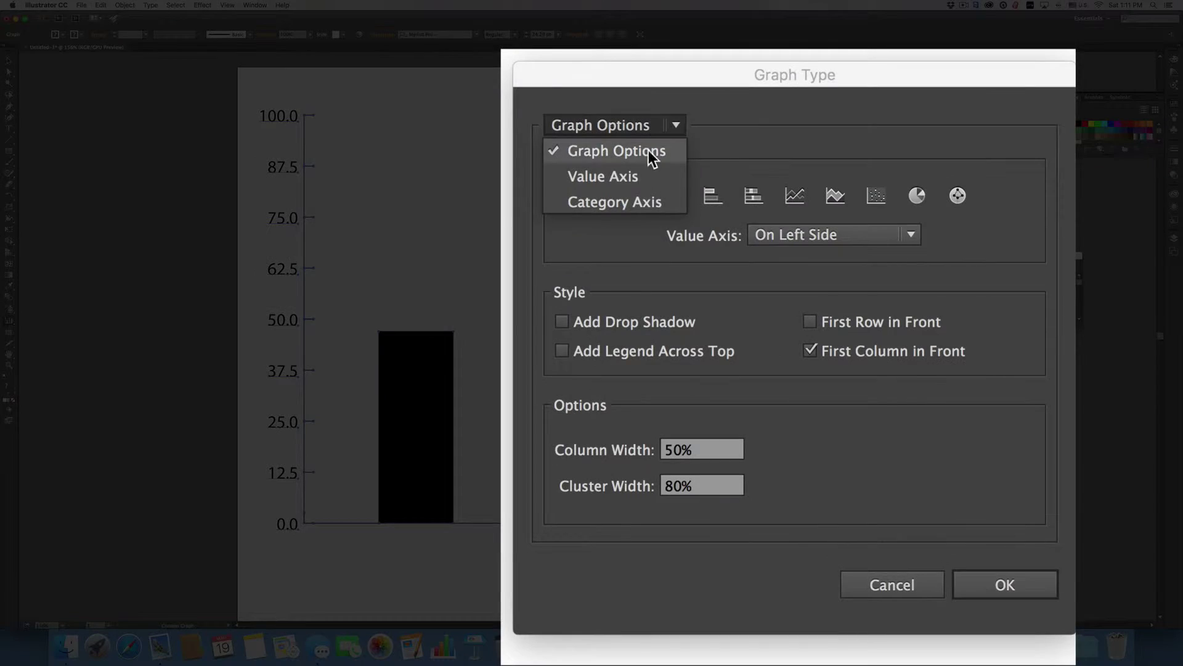
pyautogui.click(728, 288)
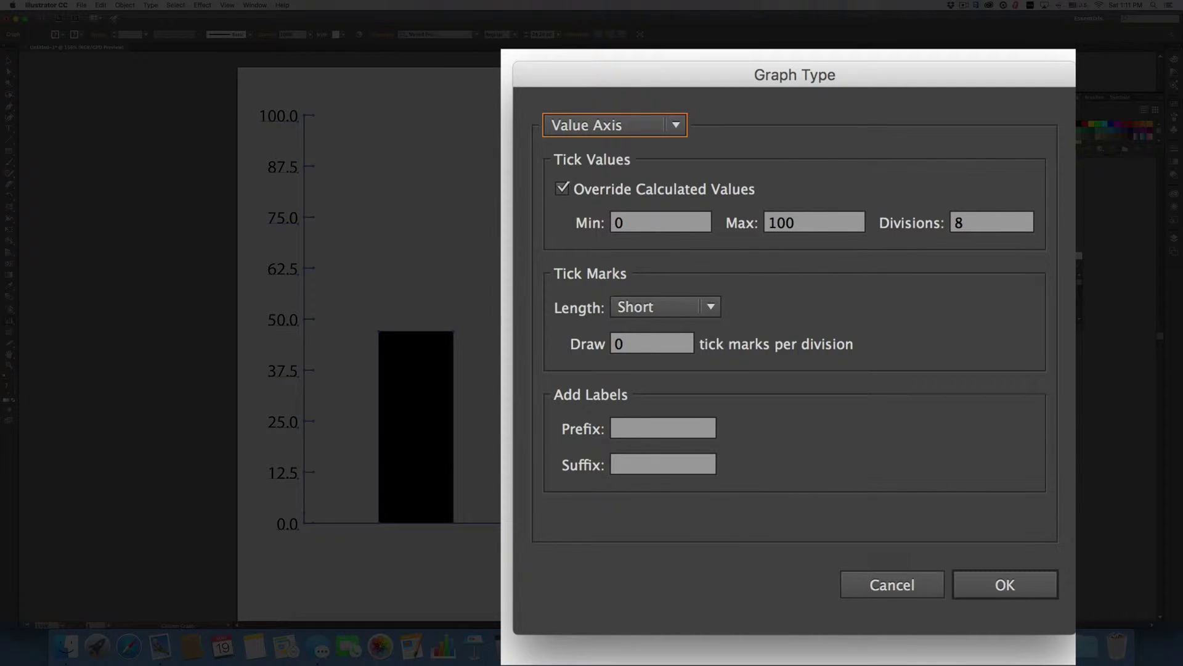
pyautogui.moveTo(969, 217); pyautogui.dragTo(943, 221)
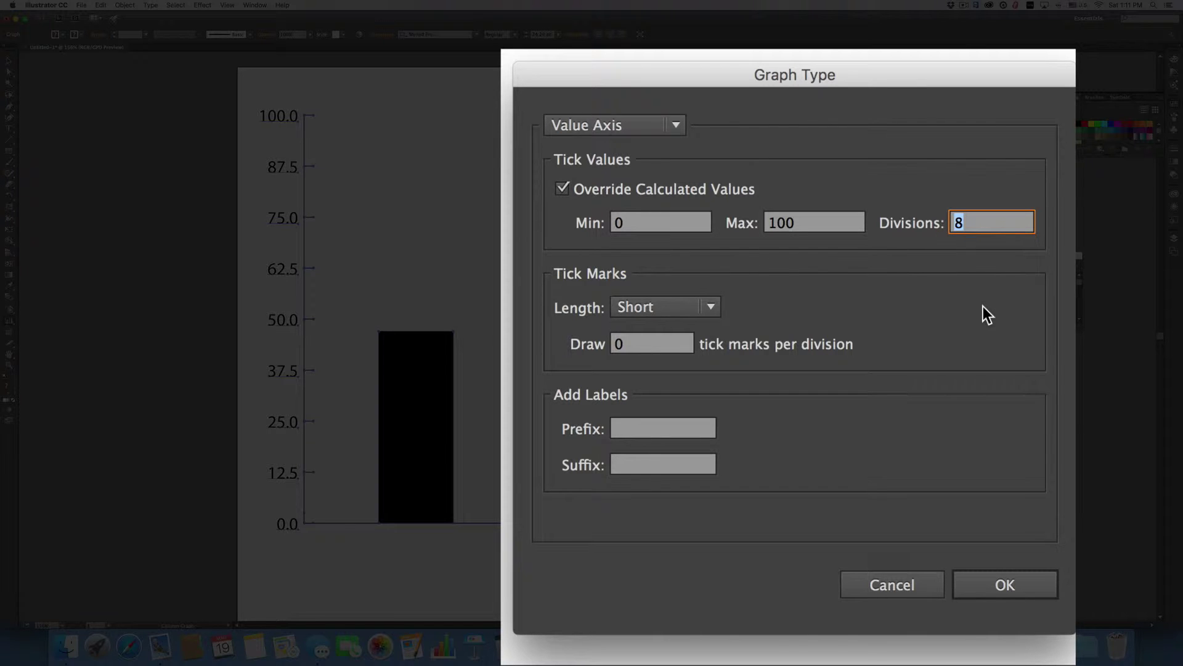
pyautogui.write('10')
pyautogui.click(1006, 584)
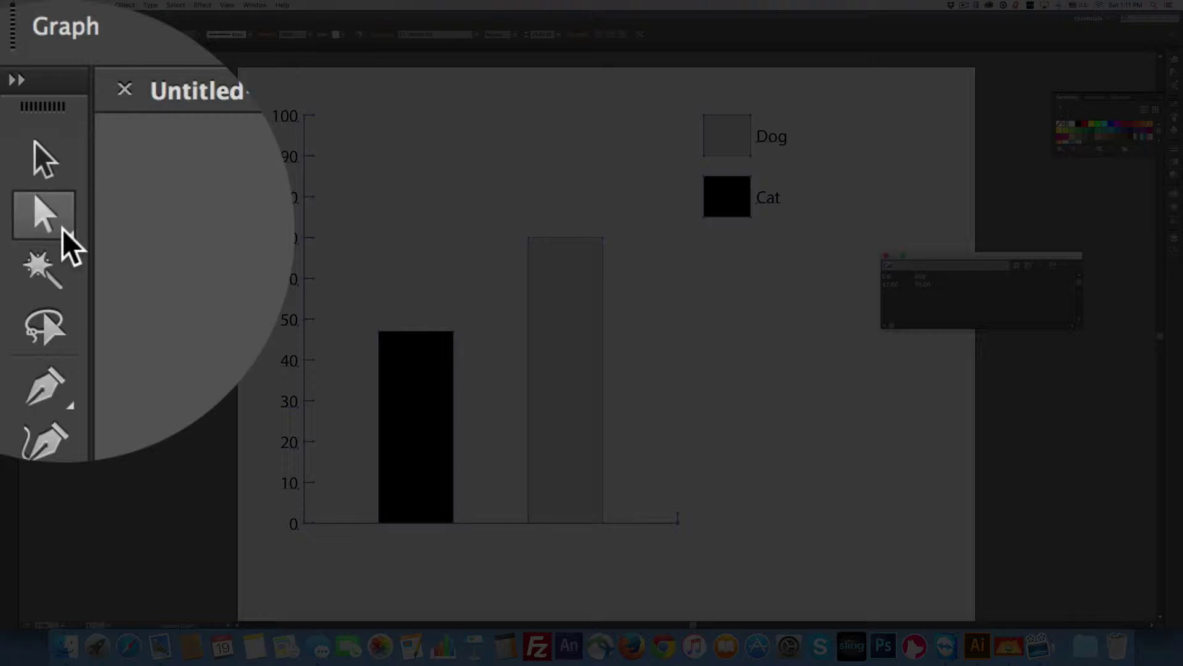
# Use the Group Selection tool to select the Cat bar and its legend swatch
pyautogui.click(9, 73)
pyautogui.moveTo(9, 73); pyautogui.dragTo(48, 84)
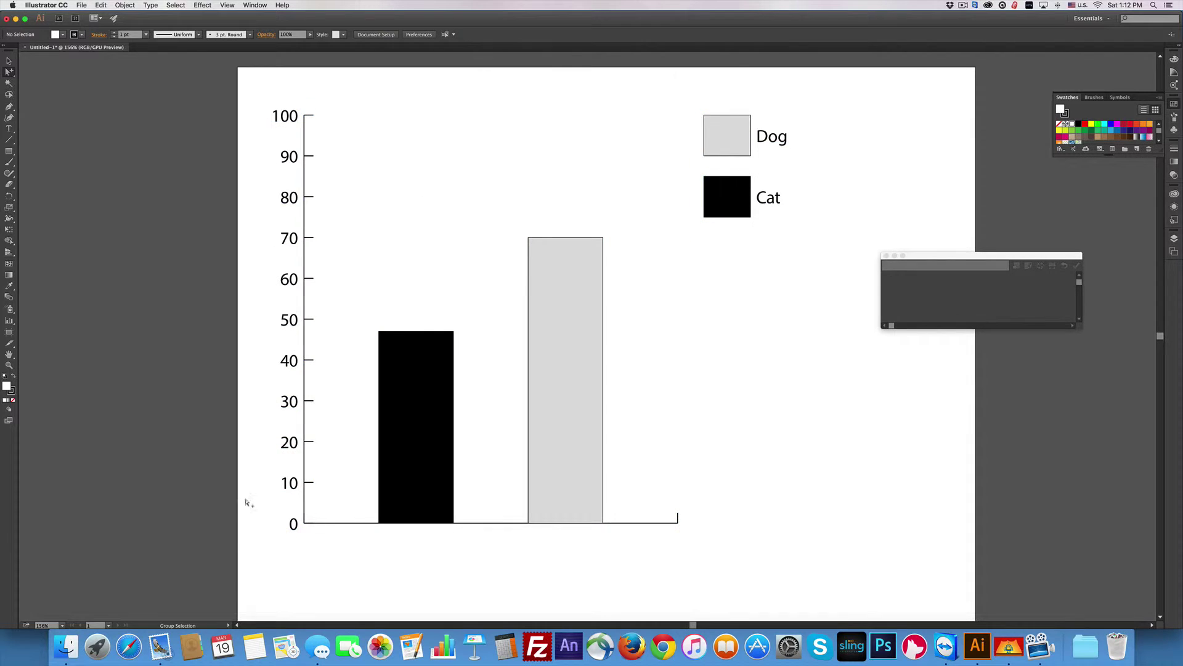
pyautogui.click(428, 419)
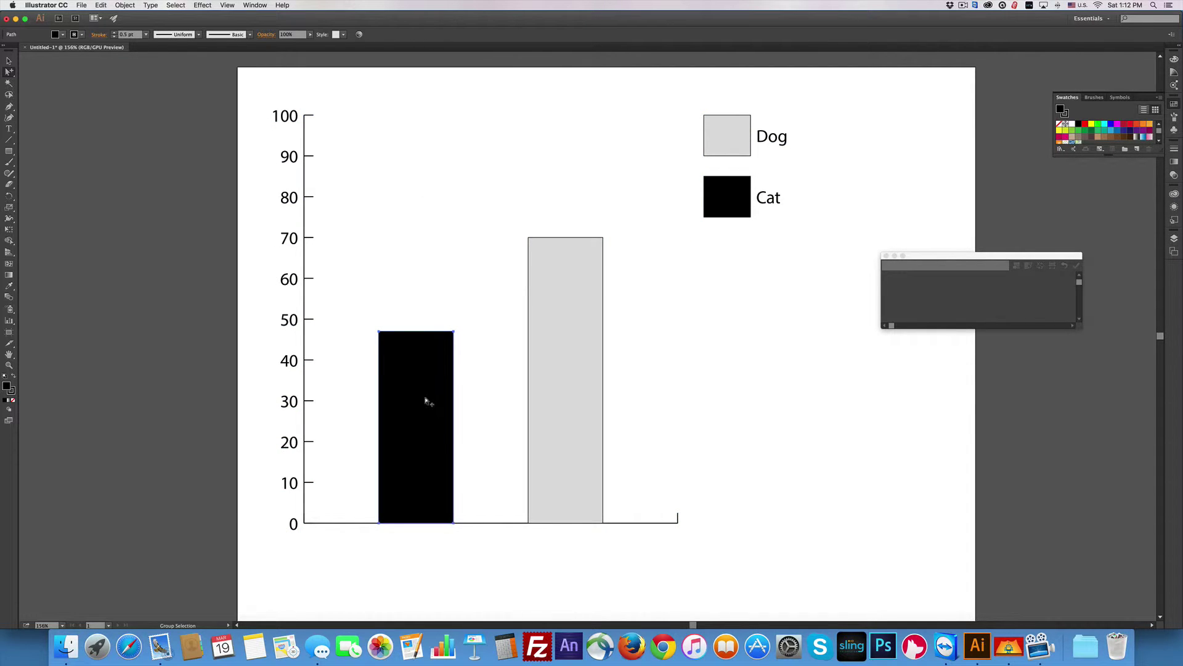
pyautogui.click(426, 401)
# Give the selected Cat shapes a dark charcoal fill in the Color Picker
pyautogui.doubleClick(6, 387)
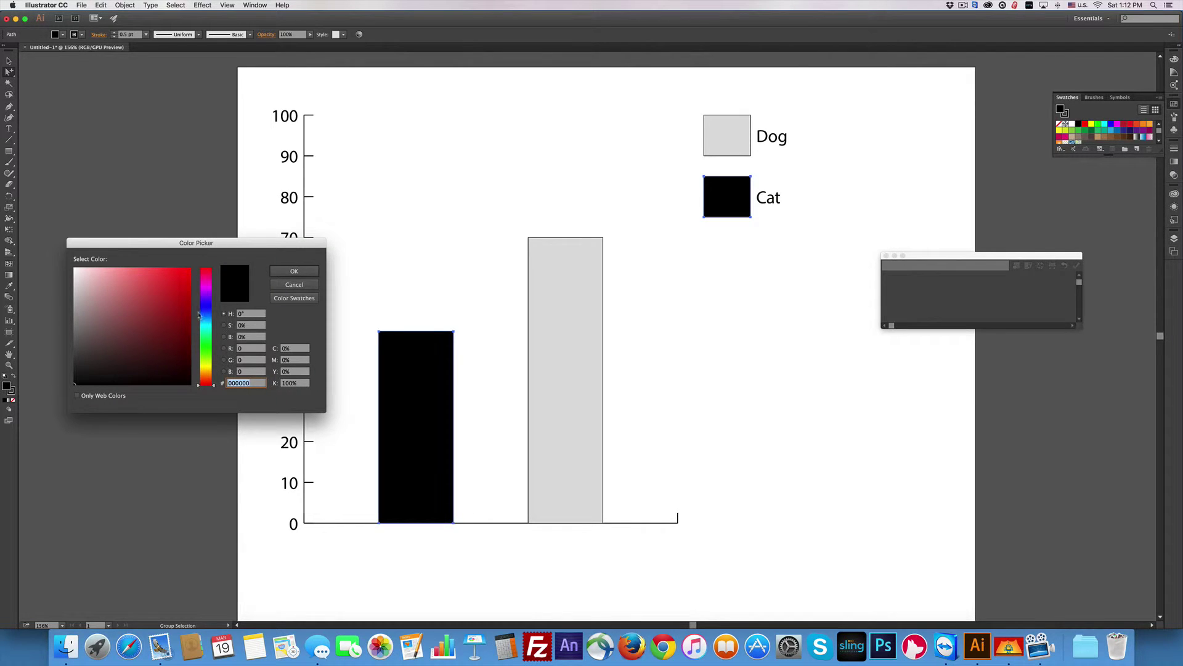
pyautogui.click(206, 307)
pyautogui.moveTo(184, 315); pyautogui.dragTo(183, 286)
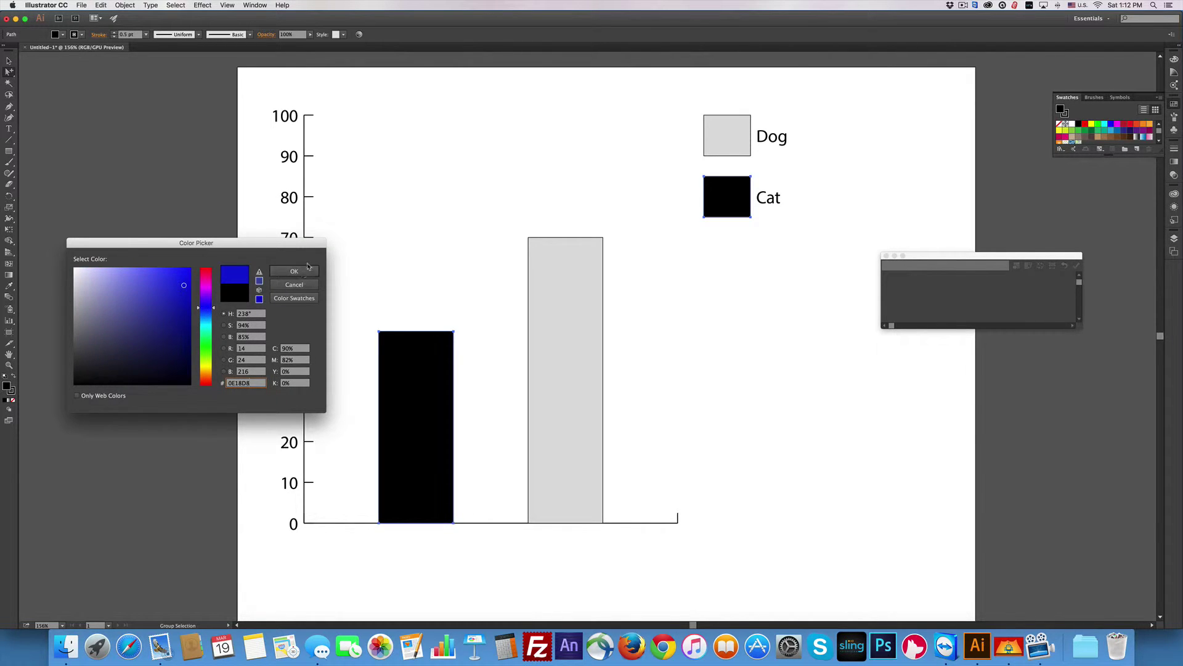
pyautogui.click(306, 270)
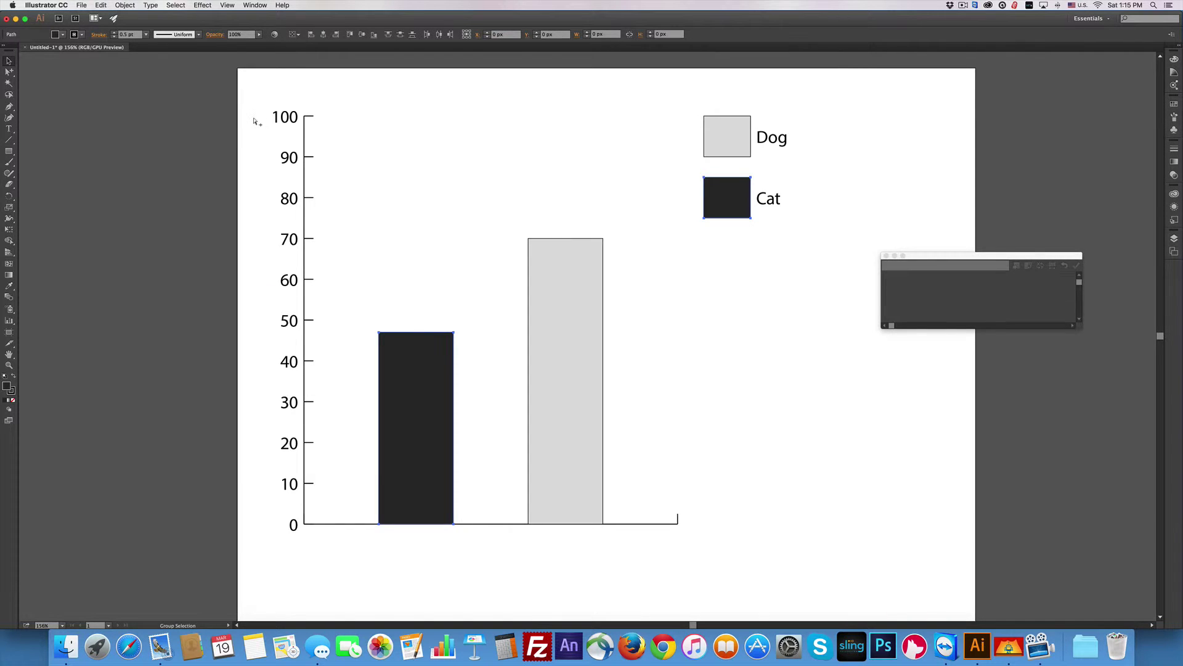
# Convert the whole graph to RGB via Edit > Edit Colors > Convert to RGB
pyautogui.press('super+a')
pyautogui.click(100, 5)
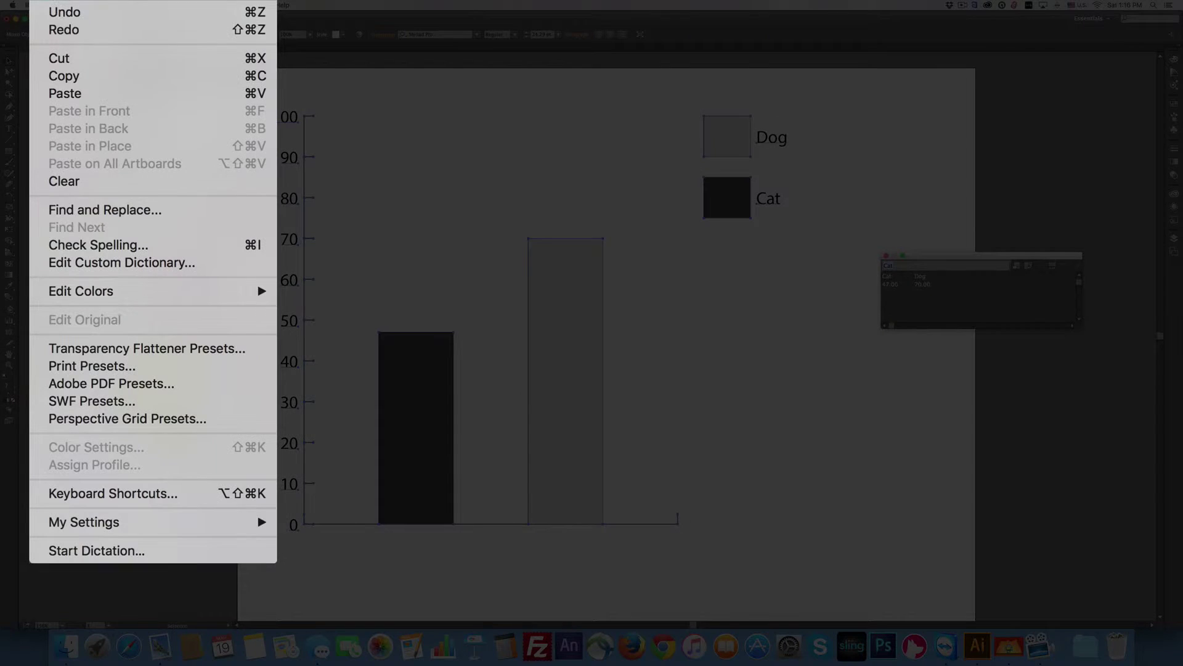
pyautogui.moveTo(50, 292)
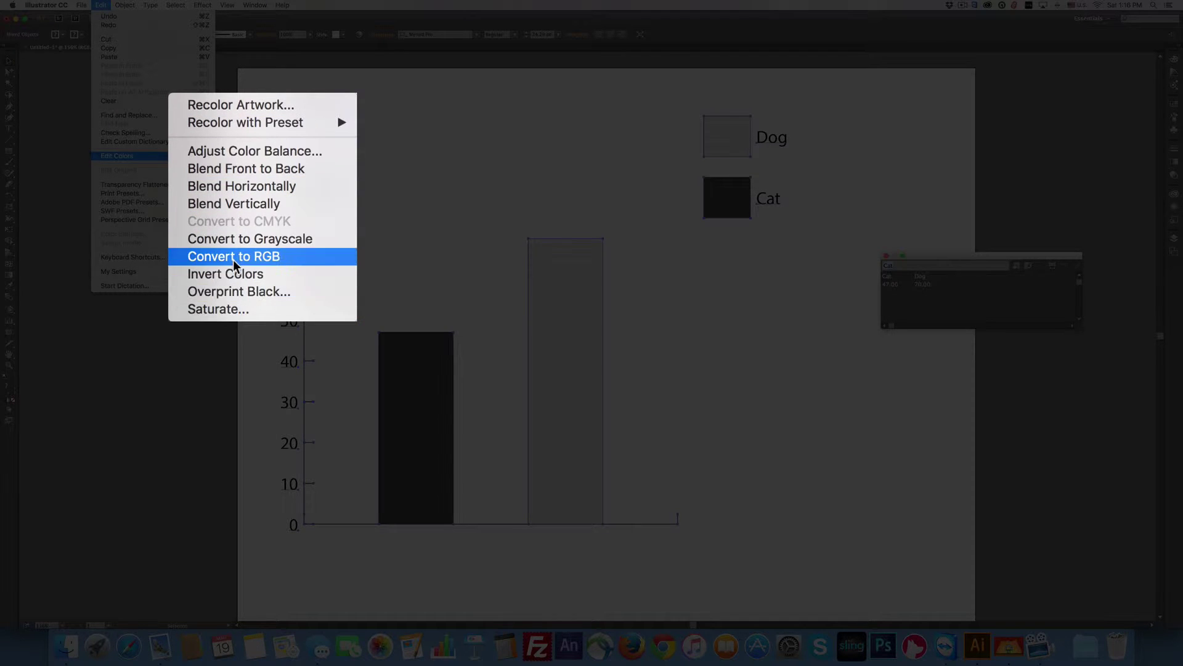
pyautogui.click(179, 235)
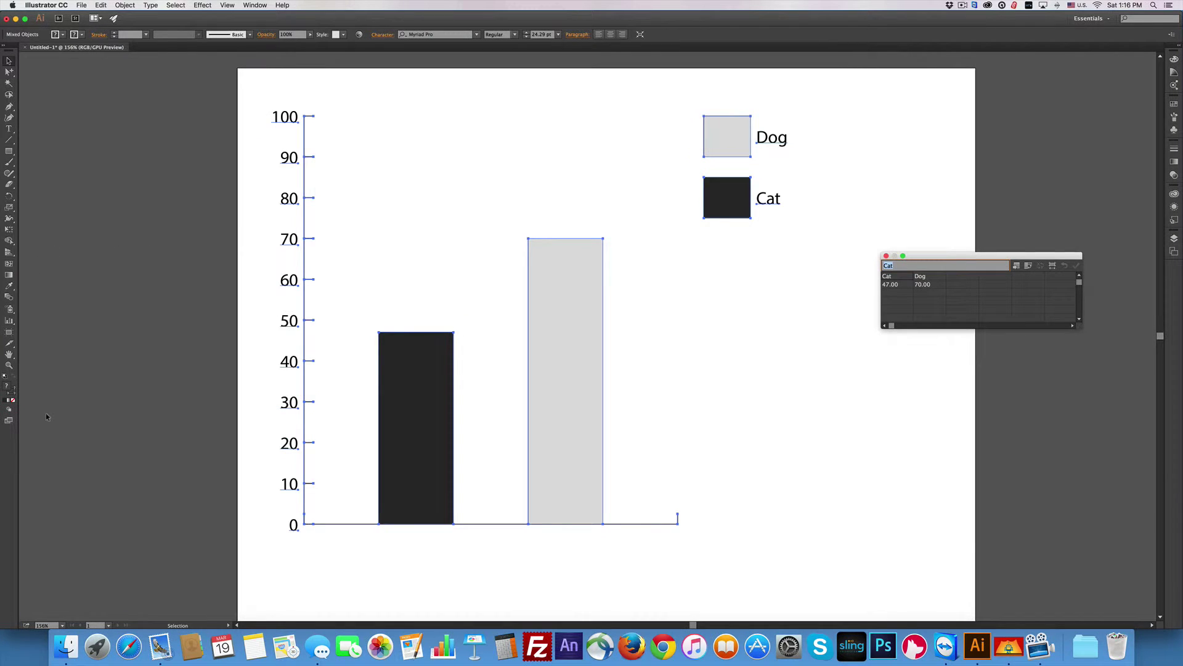
pyautogui.click(46, 414)
pyautogui.doubleClick(7, 386)
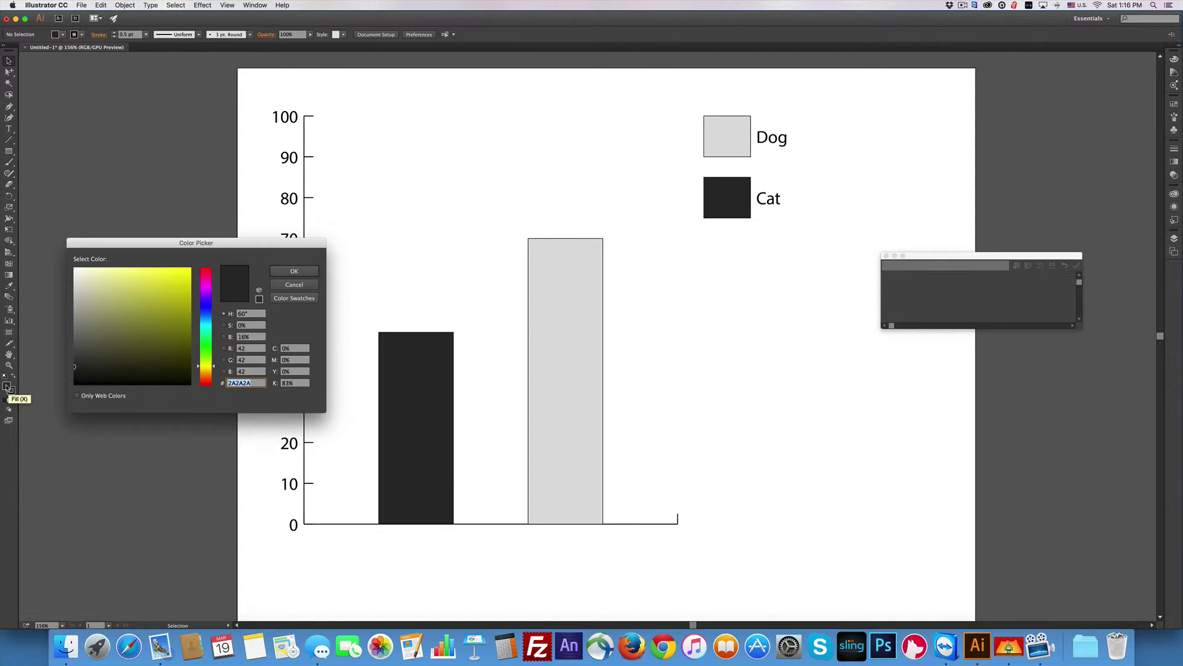
pyautogui.click(296, 286)
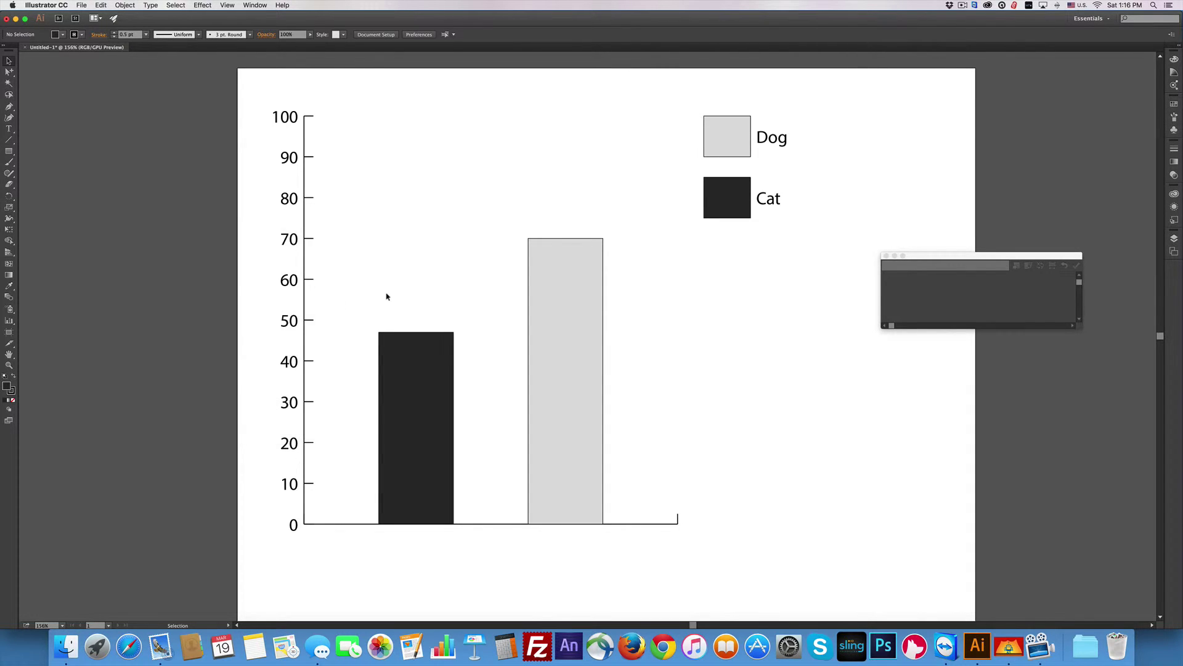
# Fill the Cat bar and its legend swatch with blue
pyautogui.click(9, 72)
pyautogui.click(395, 408)
pyautogui.click(395, 407)
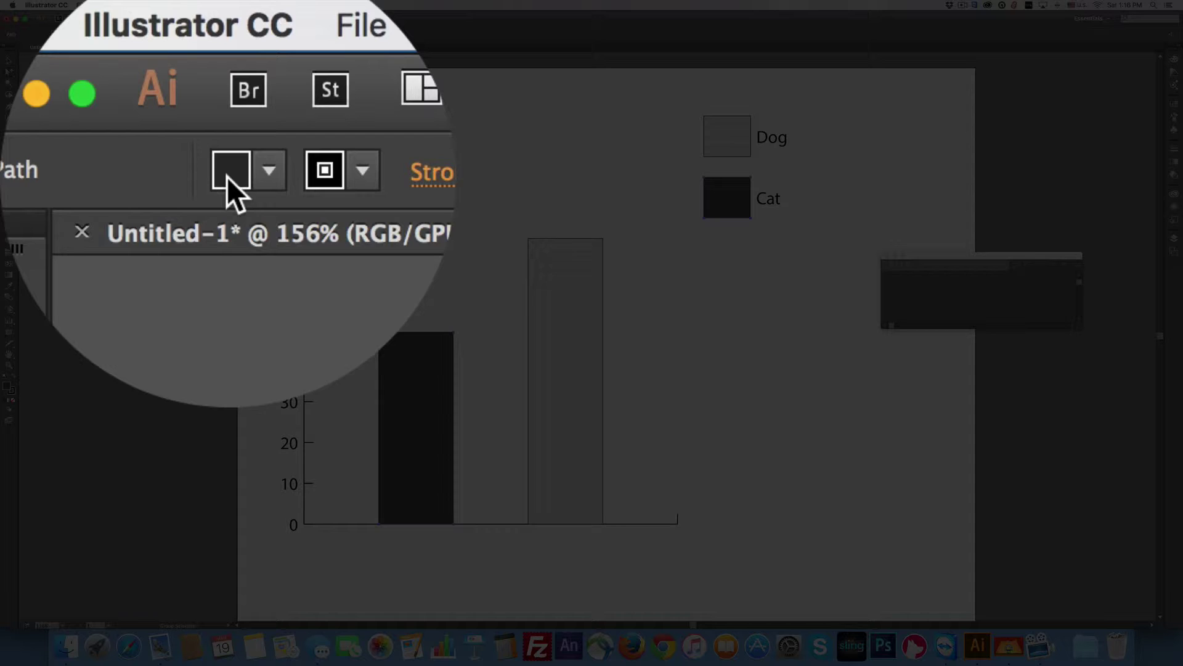
pyautogui.click(226, 177)
pyautogui.click(227, 225)
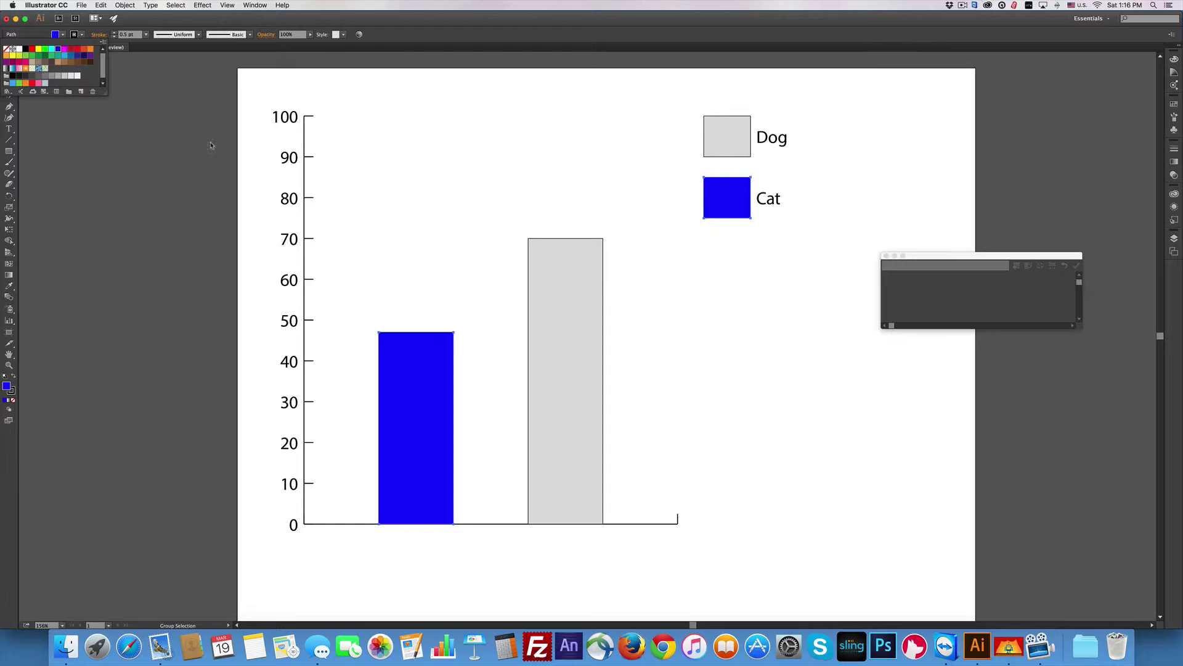
pyautogui.press('Escape')
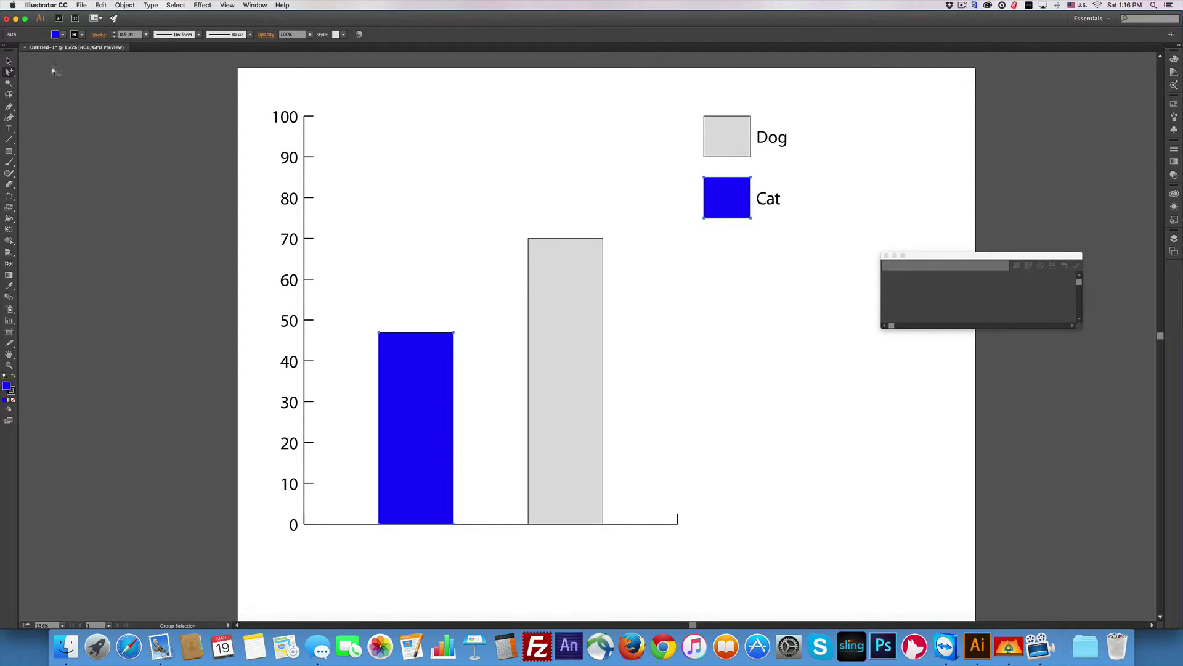
# Fill the Dog bar and its legend swatch with yellow
pyautogui.click(582, 324)
pyautogui.click(582, 324)
pyautogui.click(55, 35)
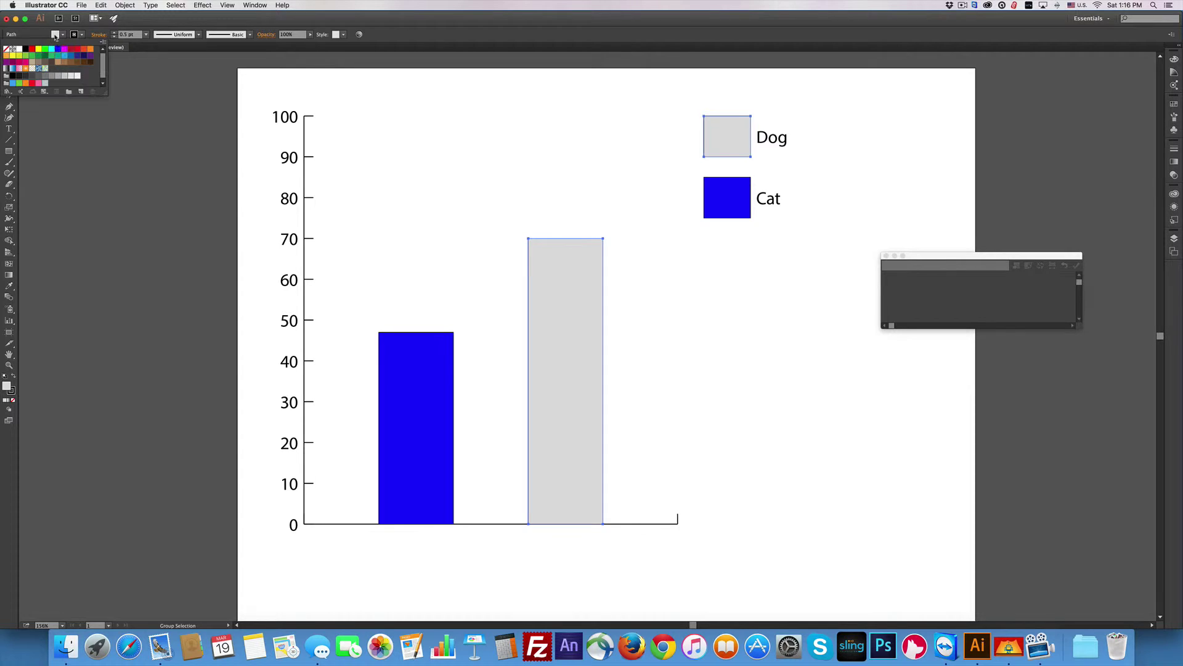
pyautogui.click(39, 49)
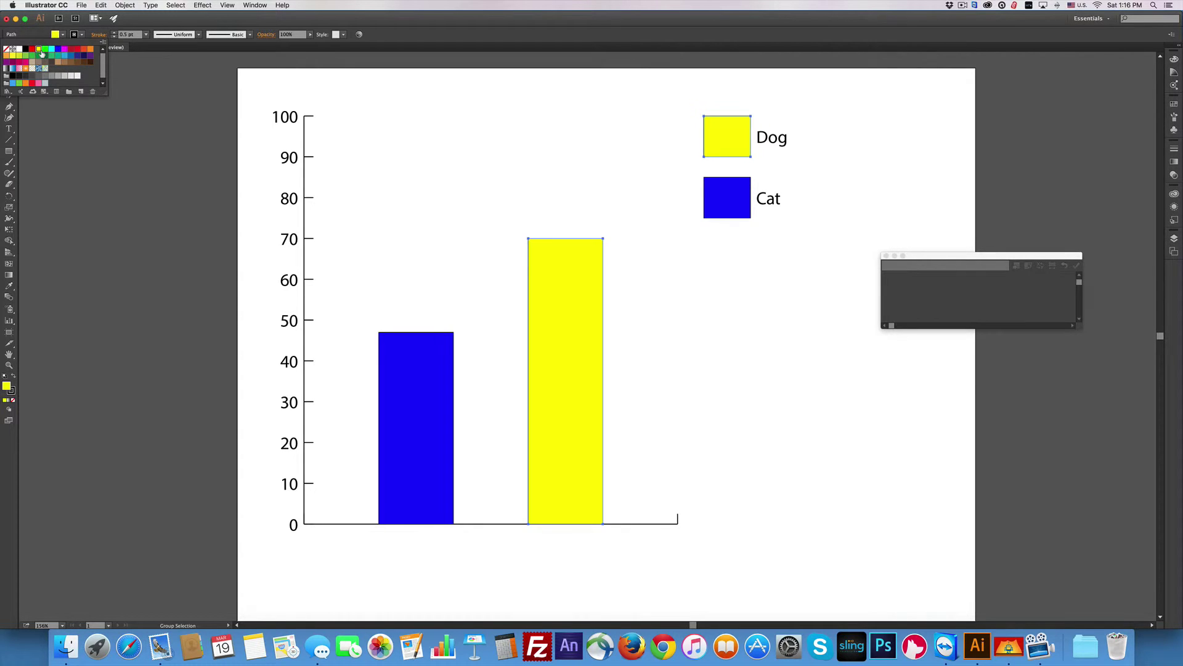
pyautogui.click(465, 188)
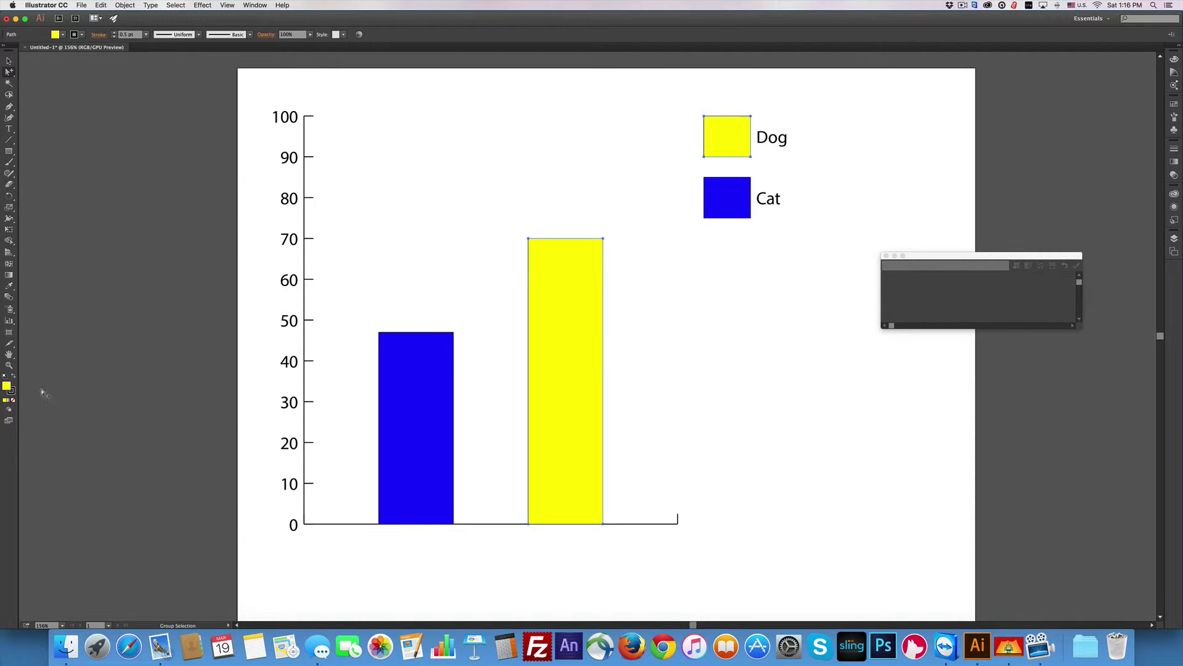
# Set the stroke of both the Cat and Dog shapes to None
pyautogui.press('super+z')
pyautogui.click(11, 391)
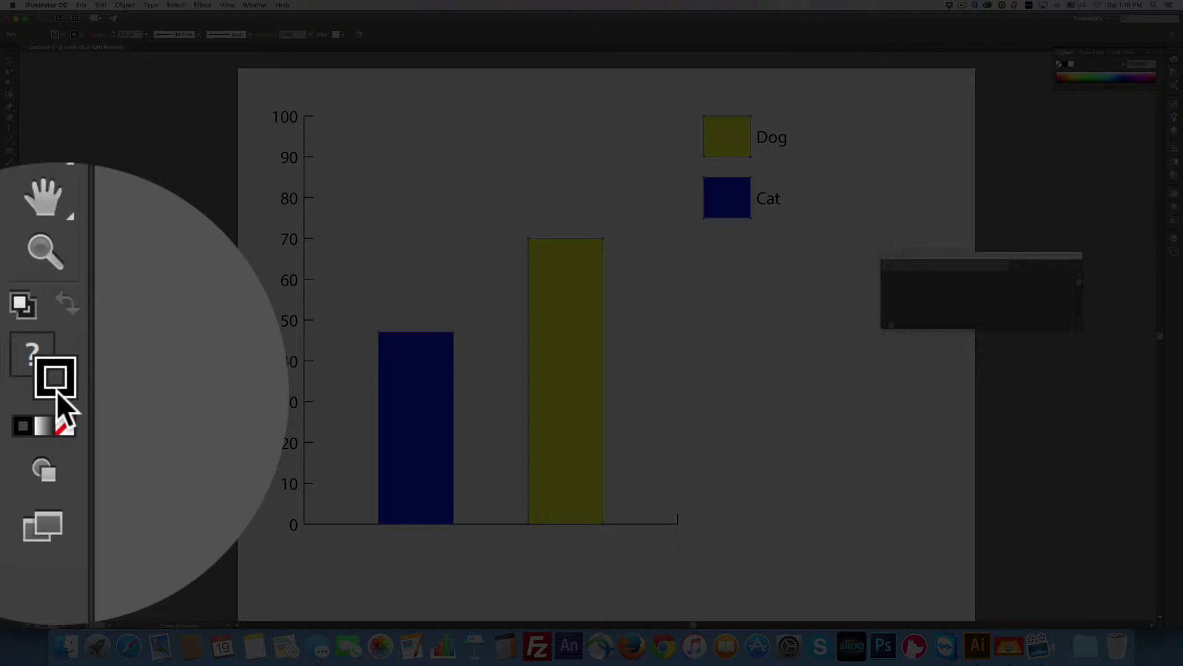
pyautogui.click(13, 400)
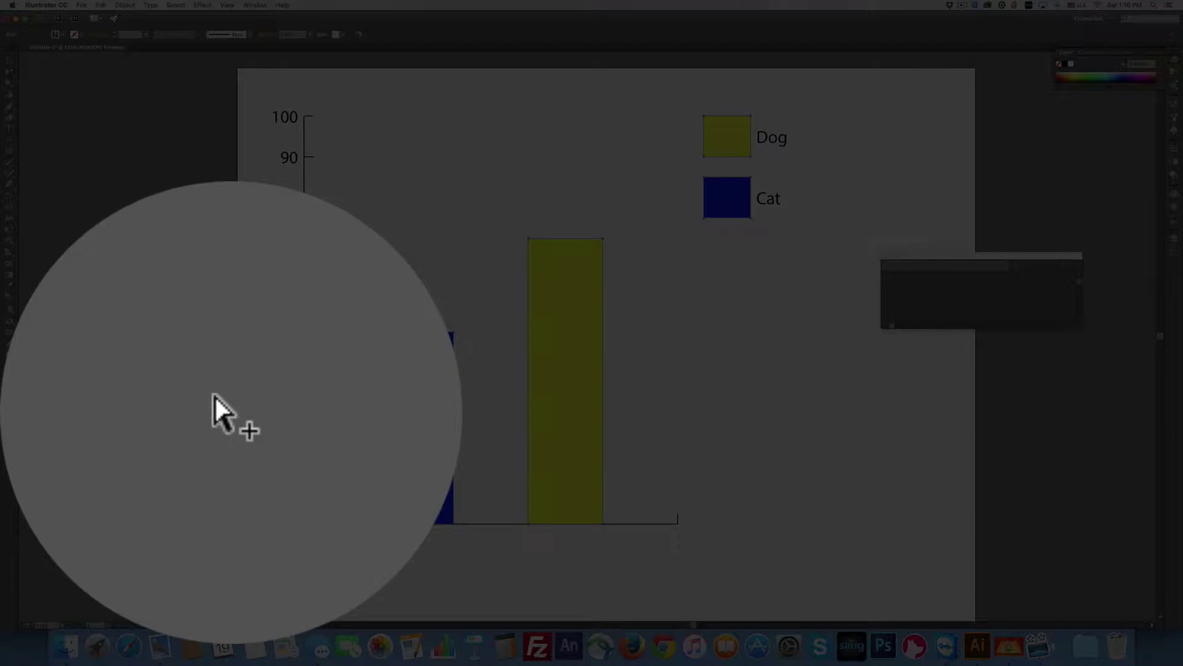
pyautogui.click(89, 413)
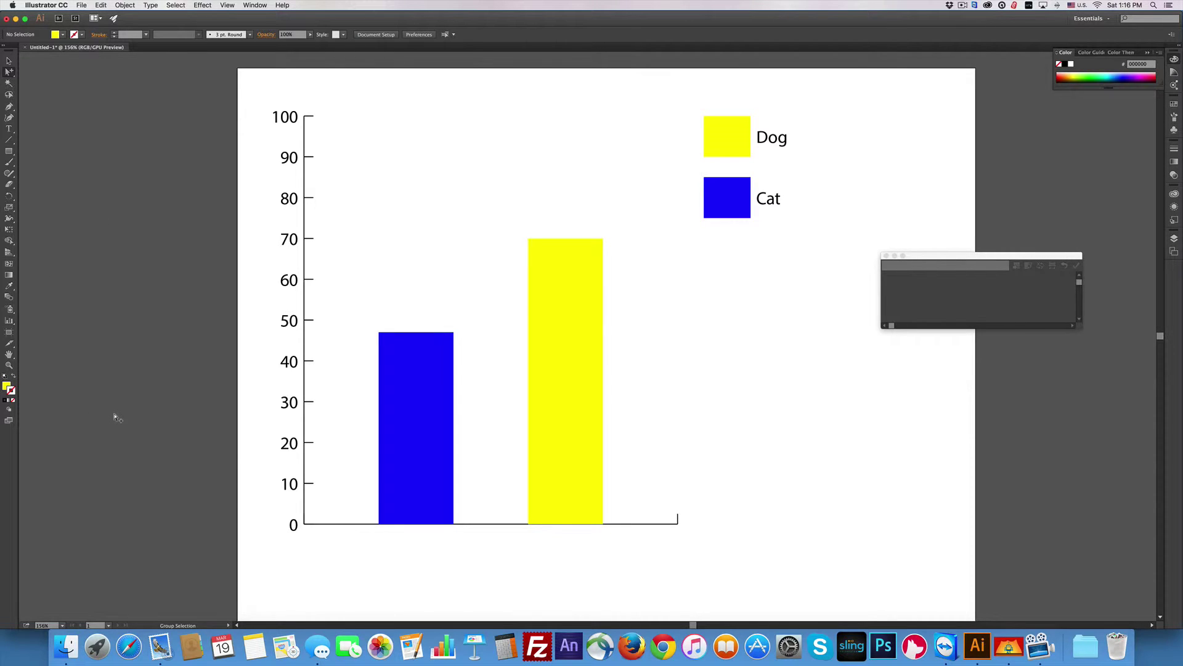
# Change the selected graph's type to Pie in the Graph Type settings
pyautogui.click(9, 321)
pyautogui.doubleClick(12, 324)
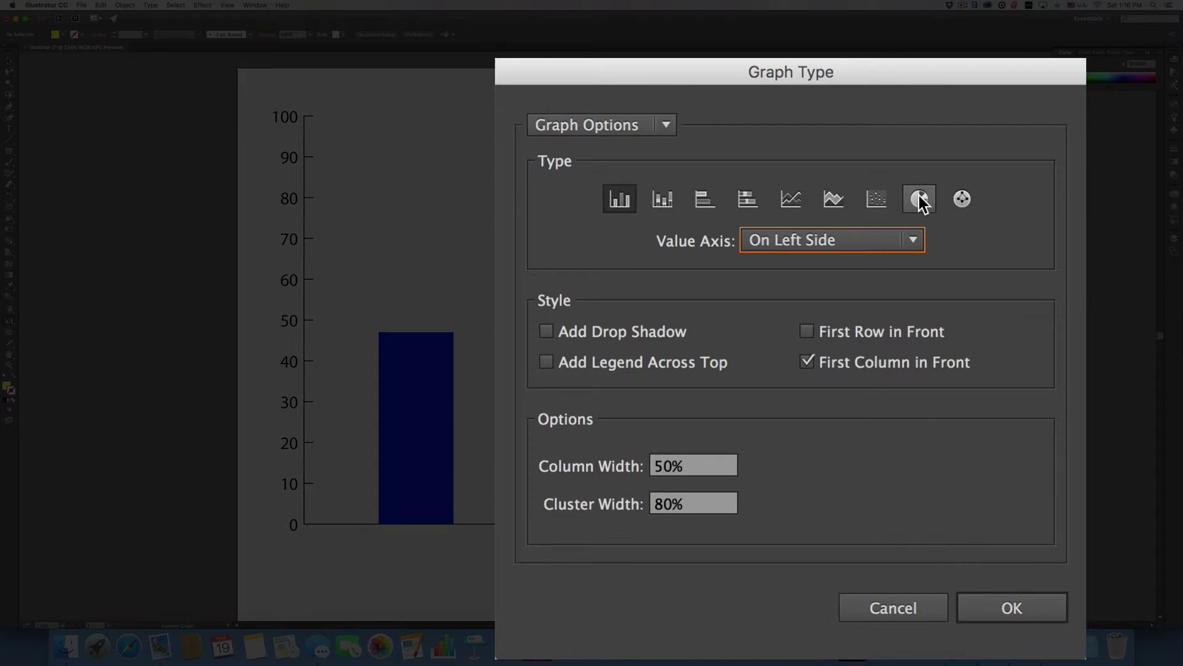
pyautogui.click(839, 299)
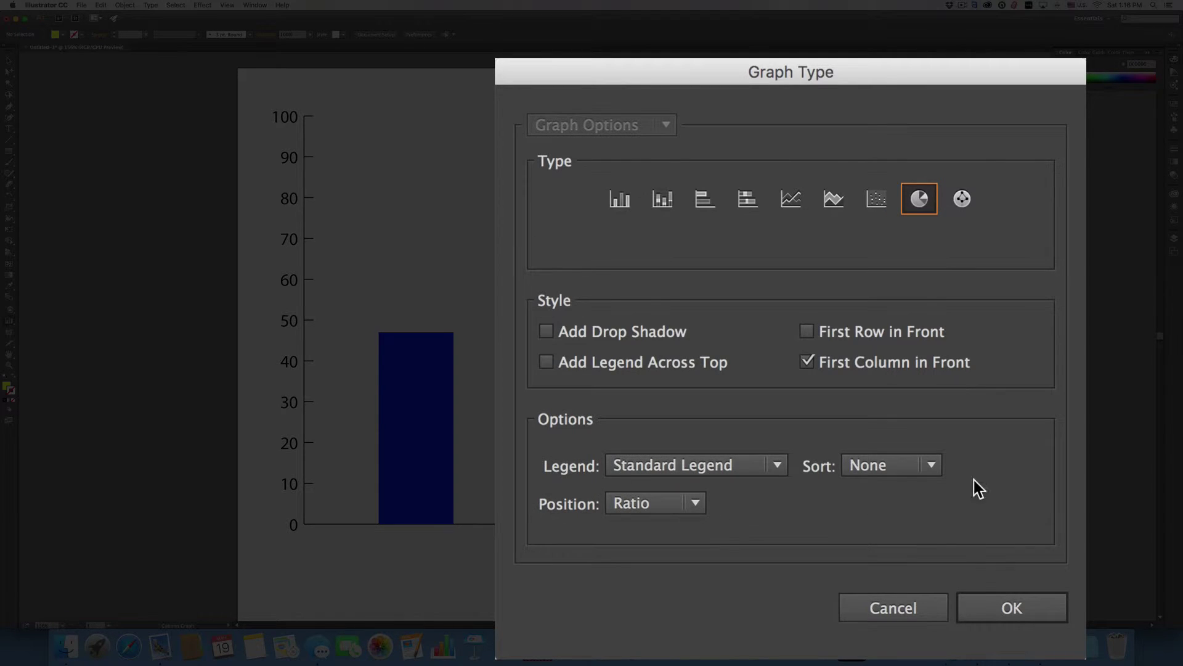
pyautogui.click(1010, 608)
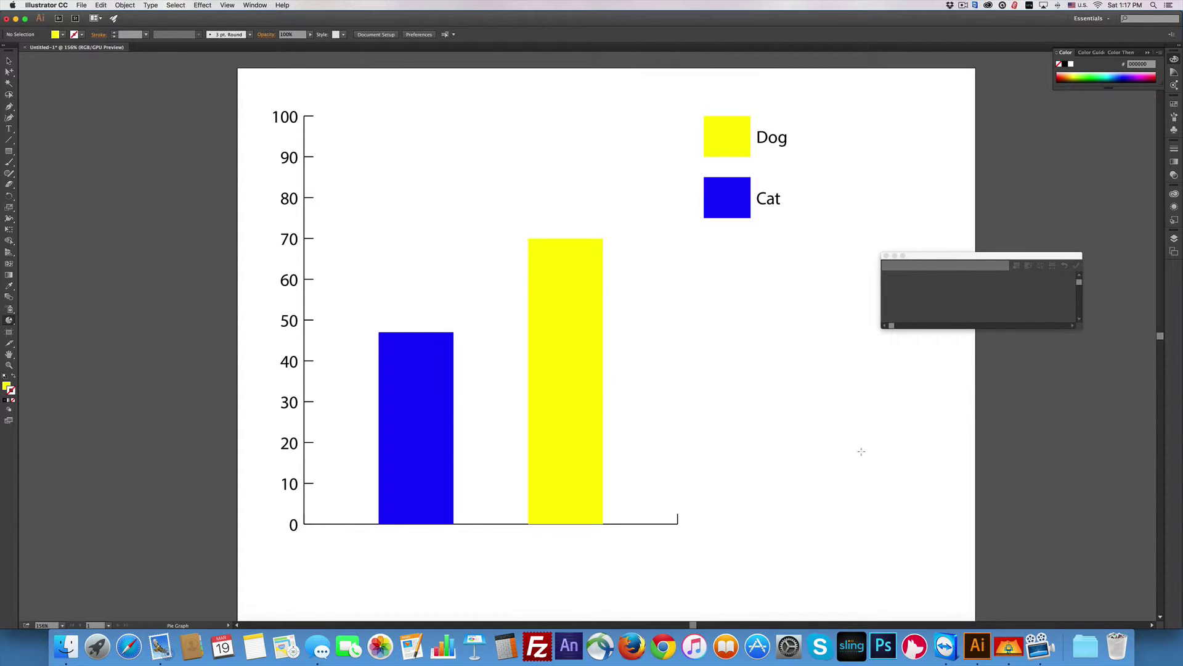
pyautogui.click(8, 59)
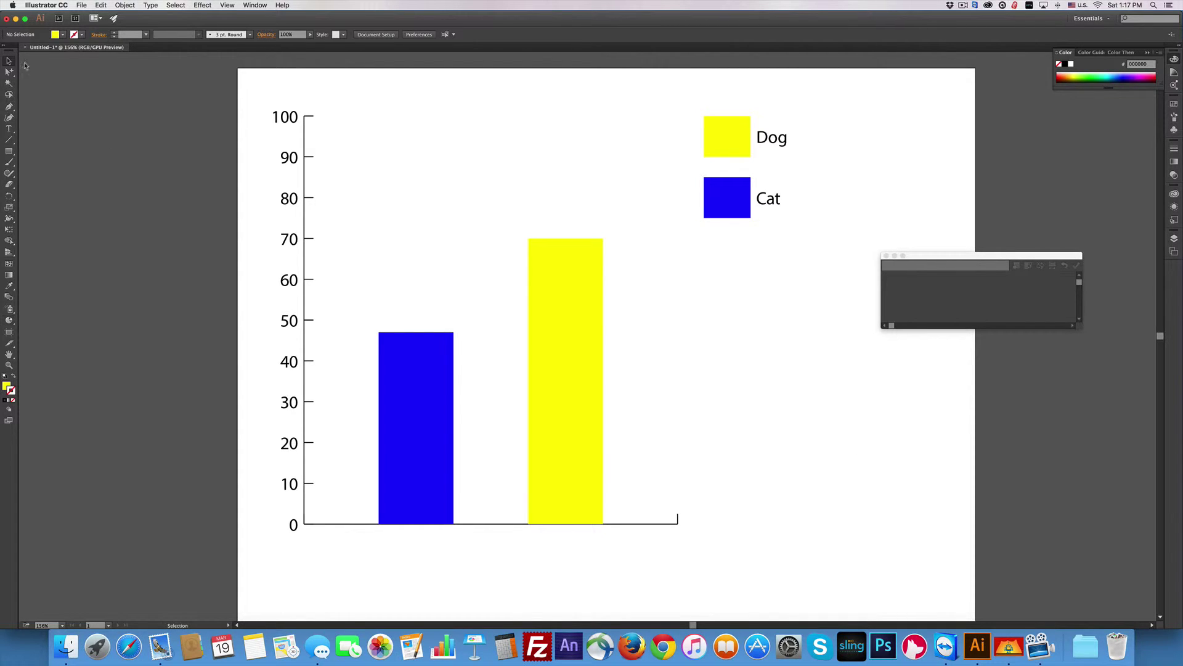
pyautogui.click(303, 142)
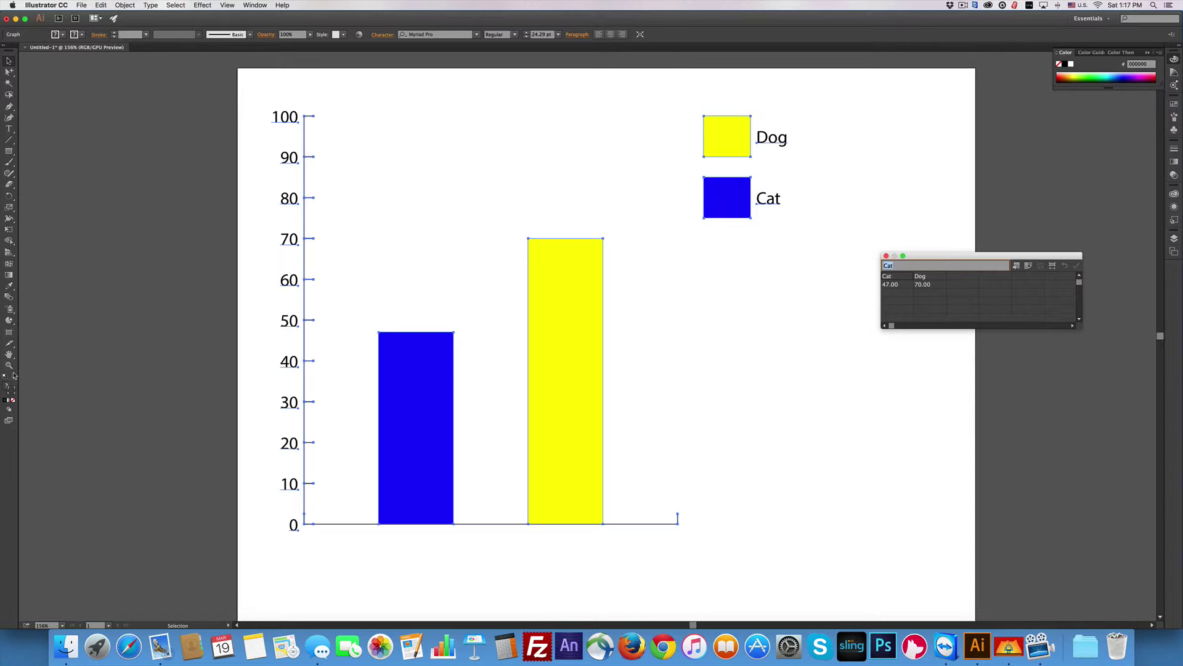
pyautogui.doubleClick(10, 322)
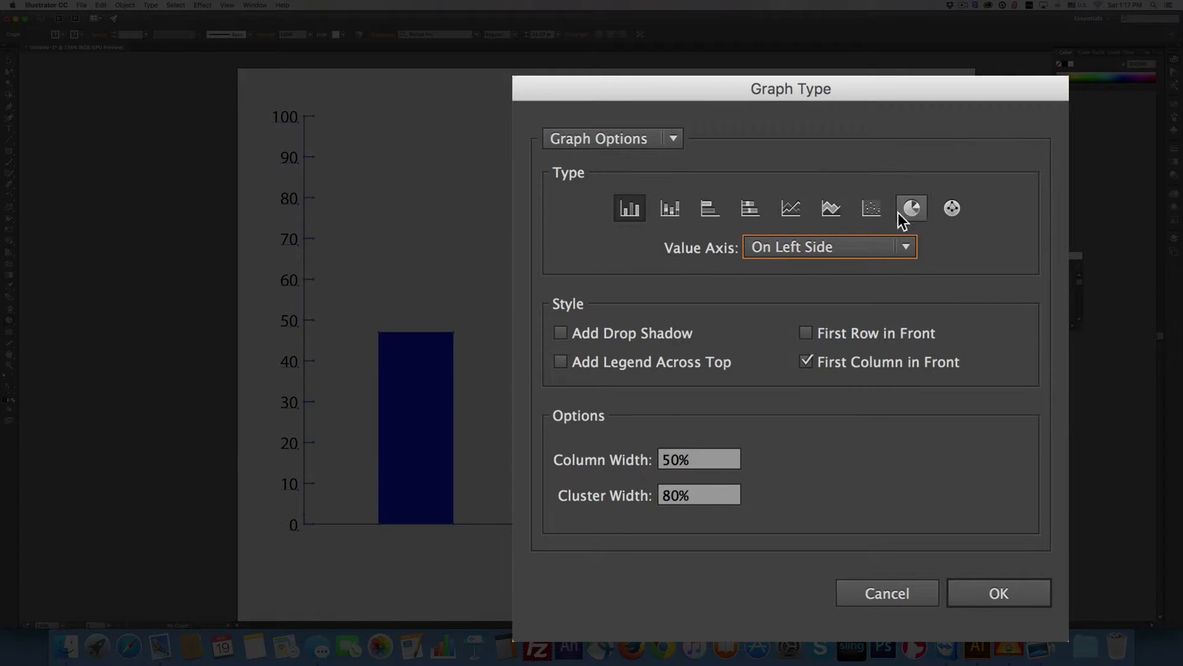
pyautogui.click(840, 298)
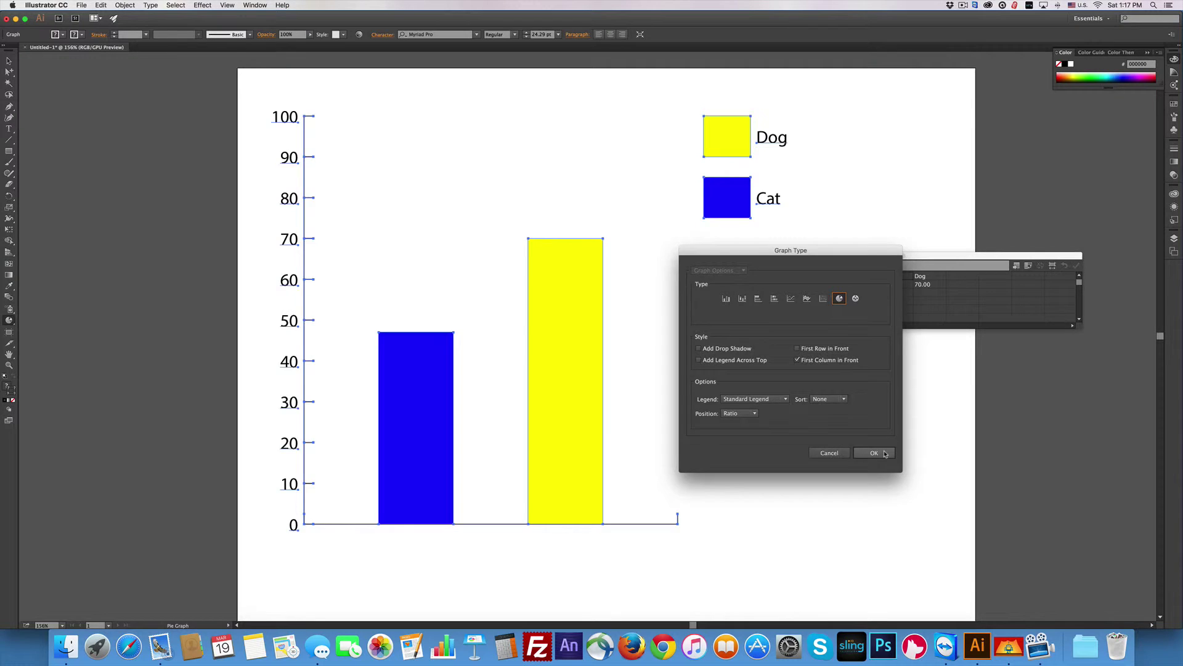
pyautogui.click(999, 593)
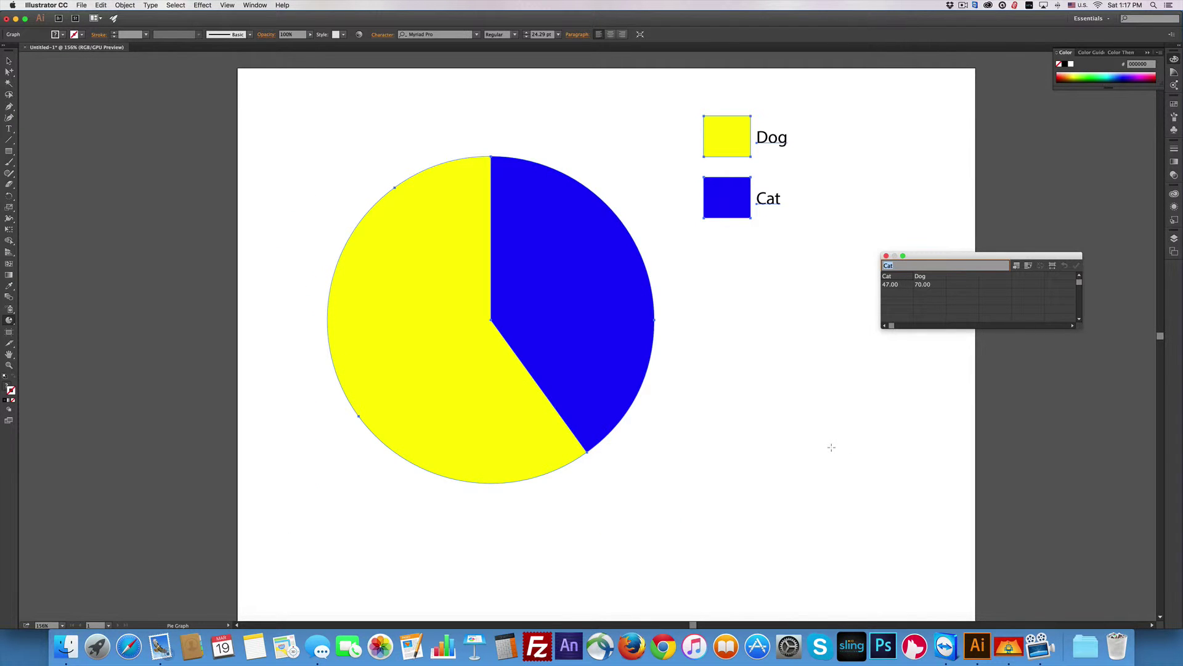
# Set the pie legend to Legends in Wedges, then pick the Stacked Column Graph tool
pyautogui.doubleClick(11, 321)
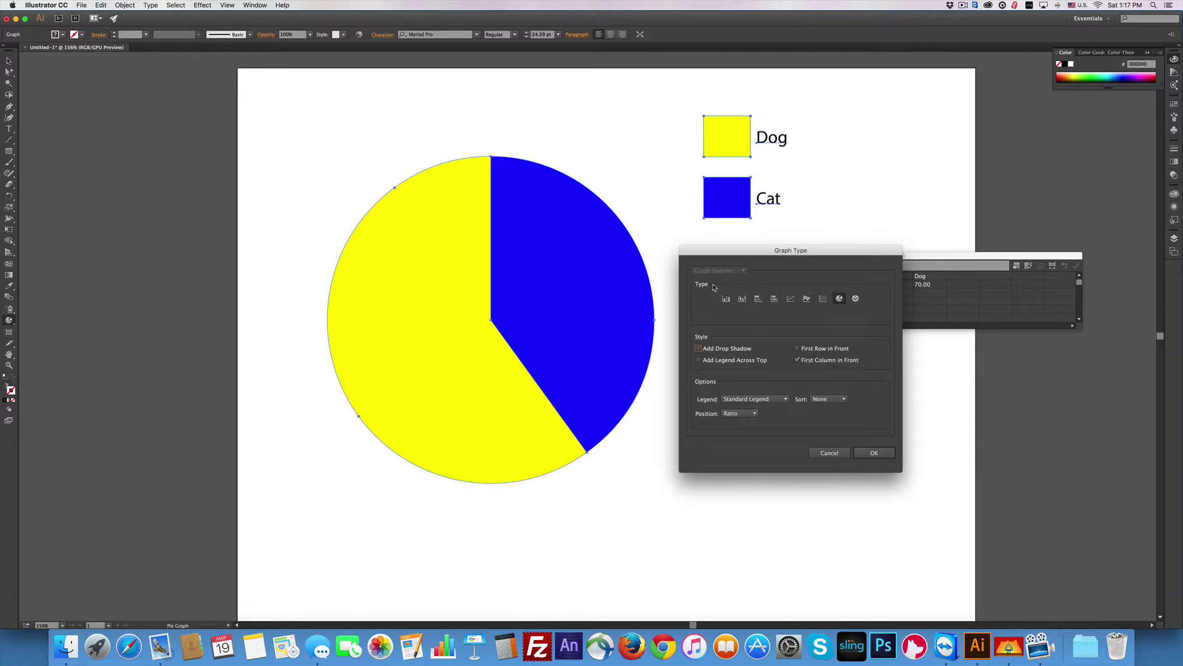
pyautogui.click(767, 399)
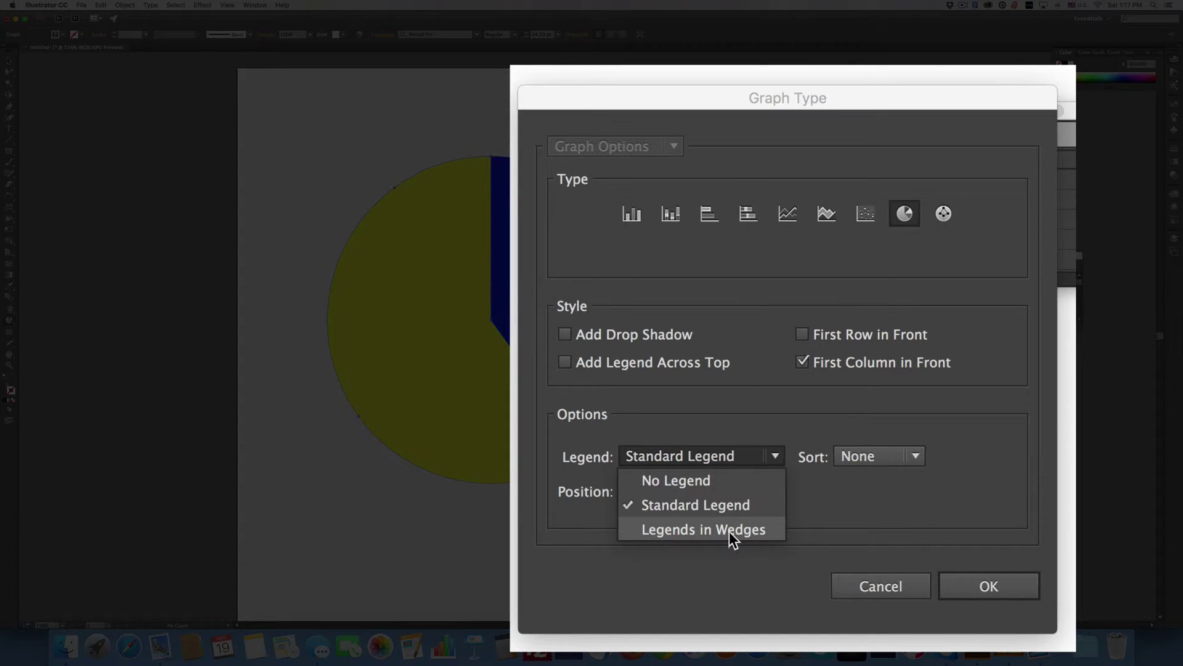
pyautogui.click(730, 531)
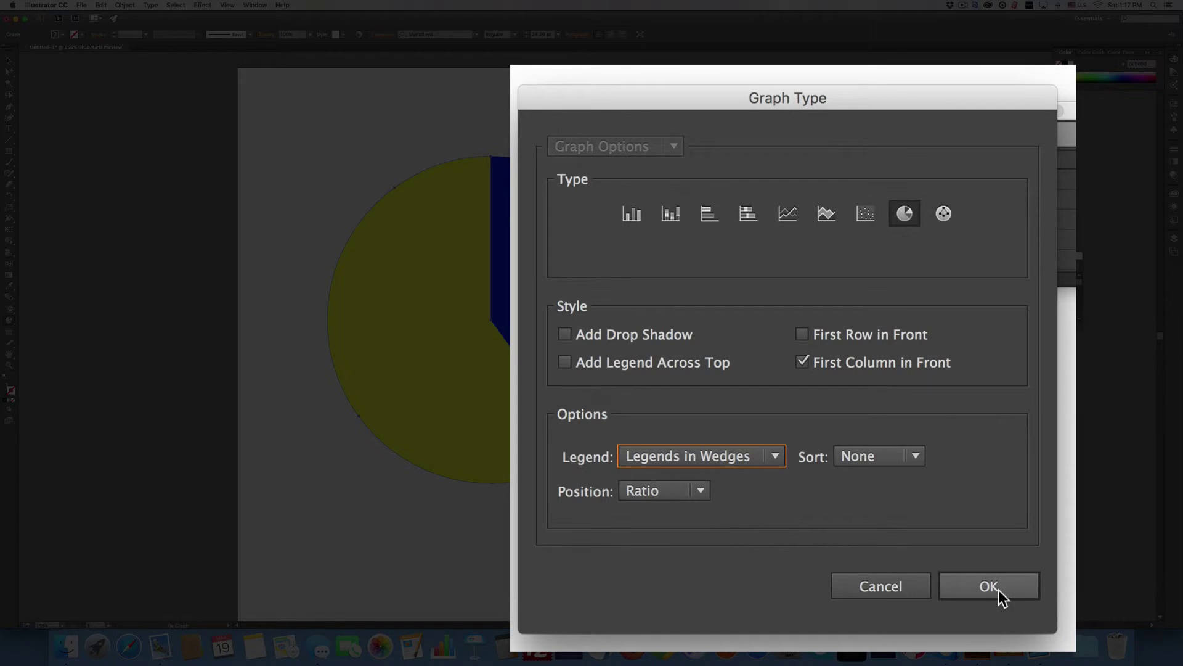
pyautogui.click(989, 586)
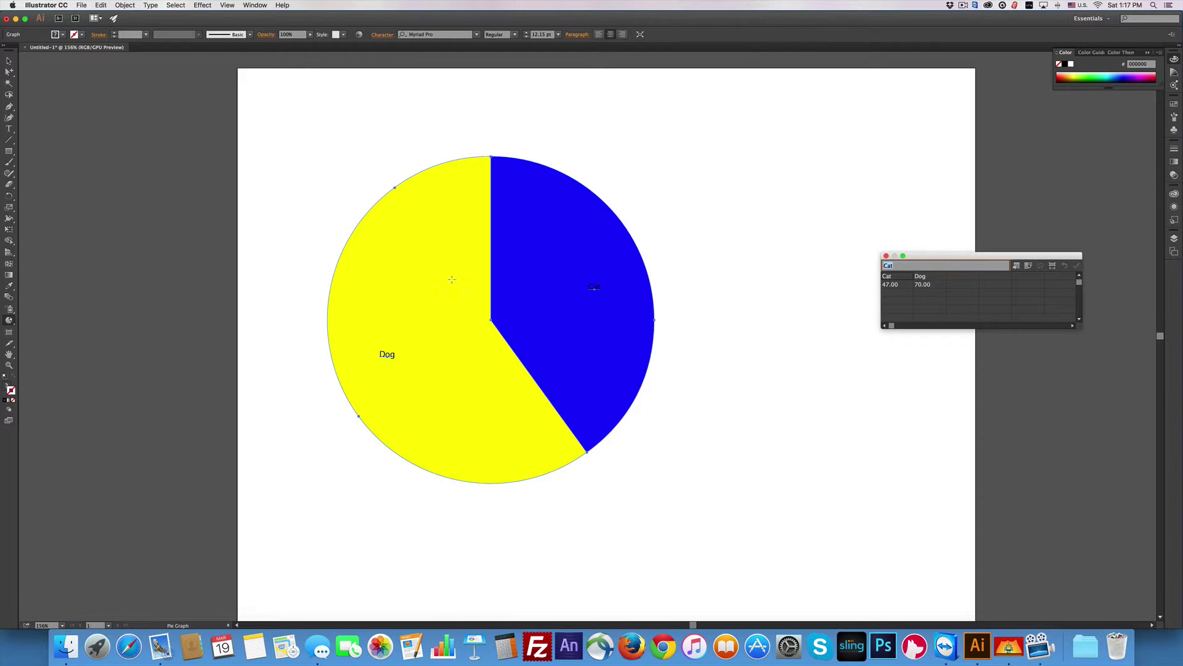
pyautogui.click(11, 322)
pyautogui.click(53, 333)
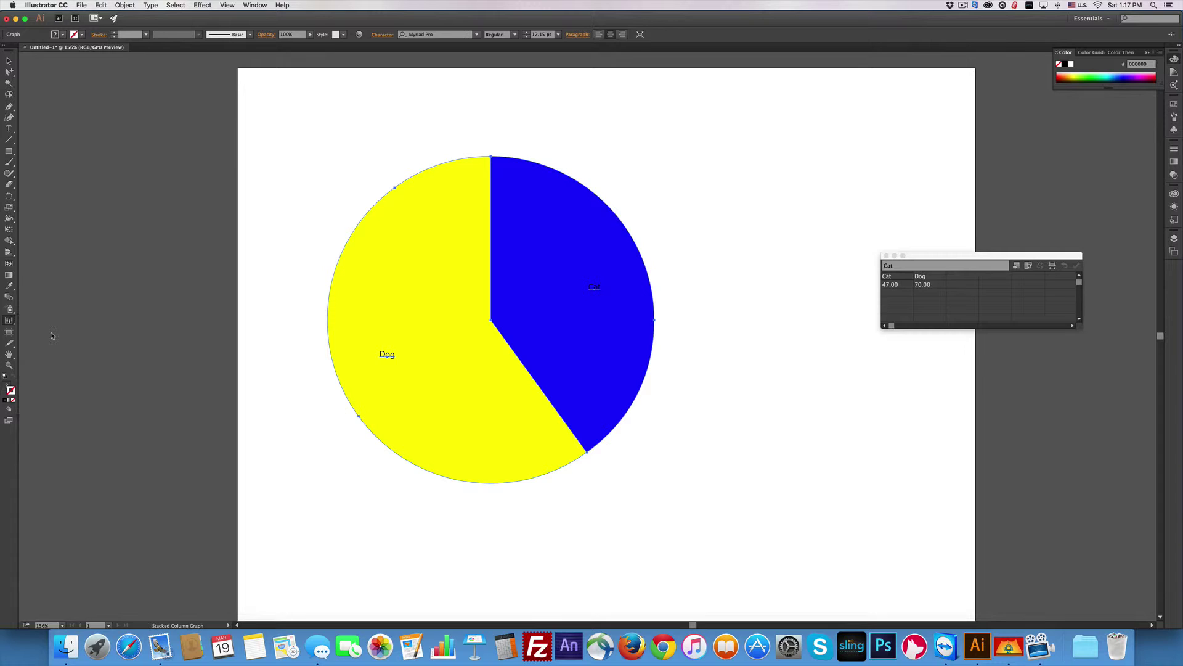
# Switch the graph type to Stacked Bar
pyautogui.doubleClick(10, 321)
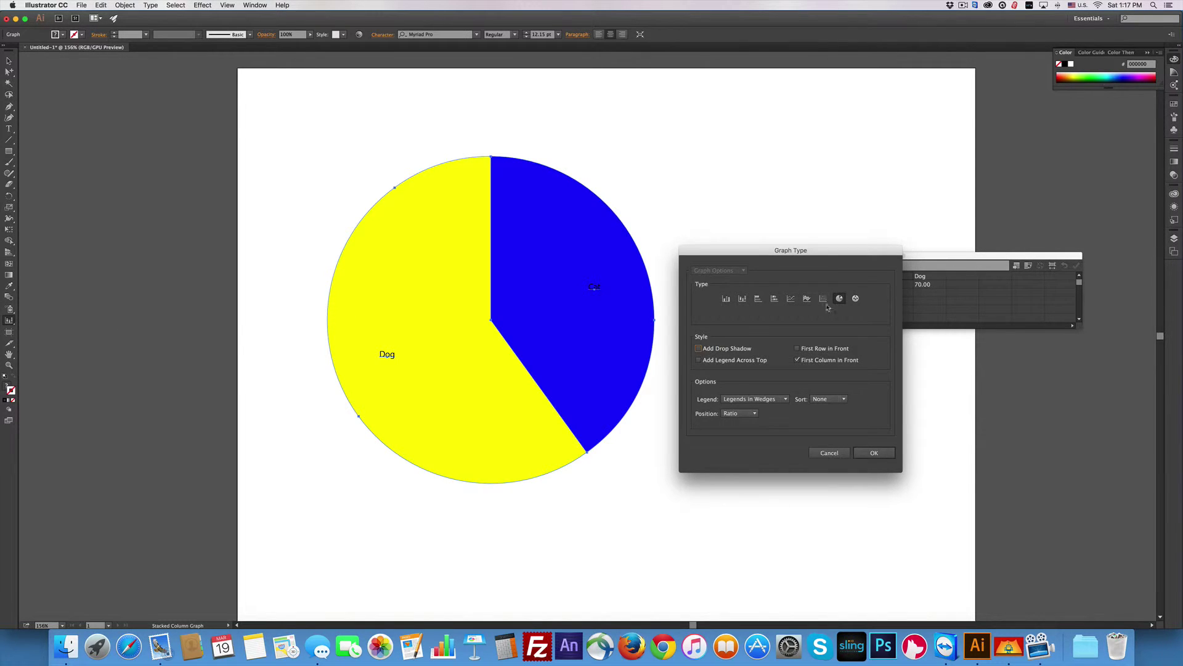
pyautogui.click(774, 299)
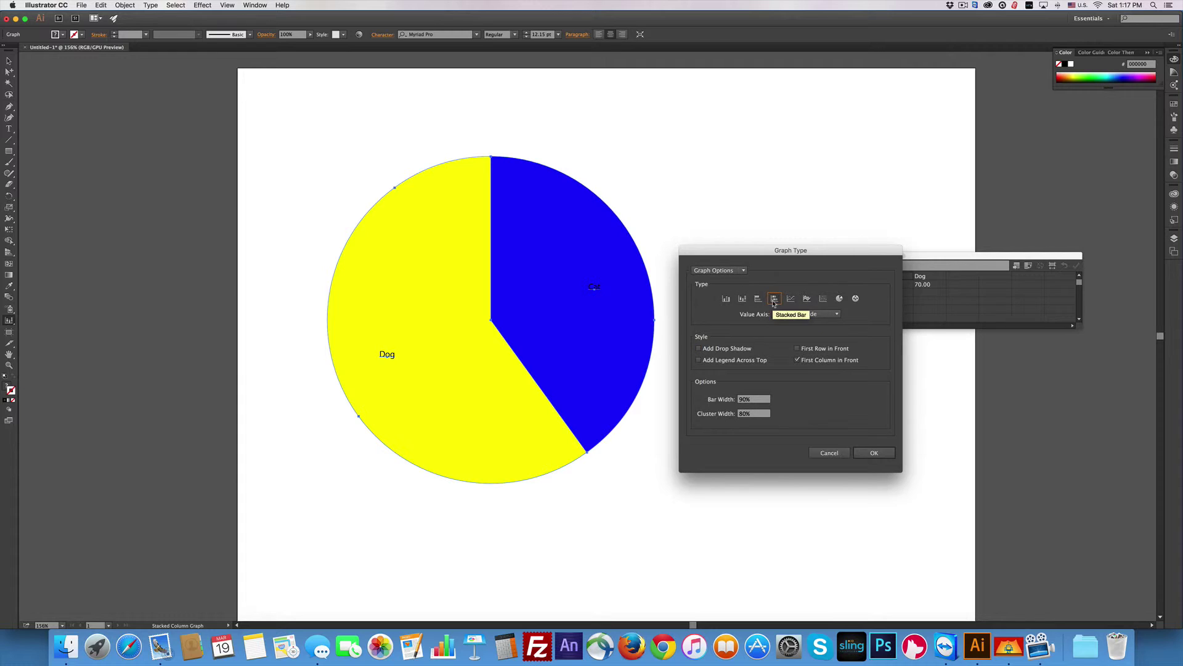
pyautogui.click(875, 452)
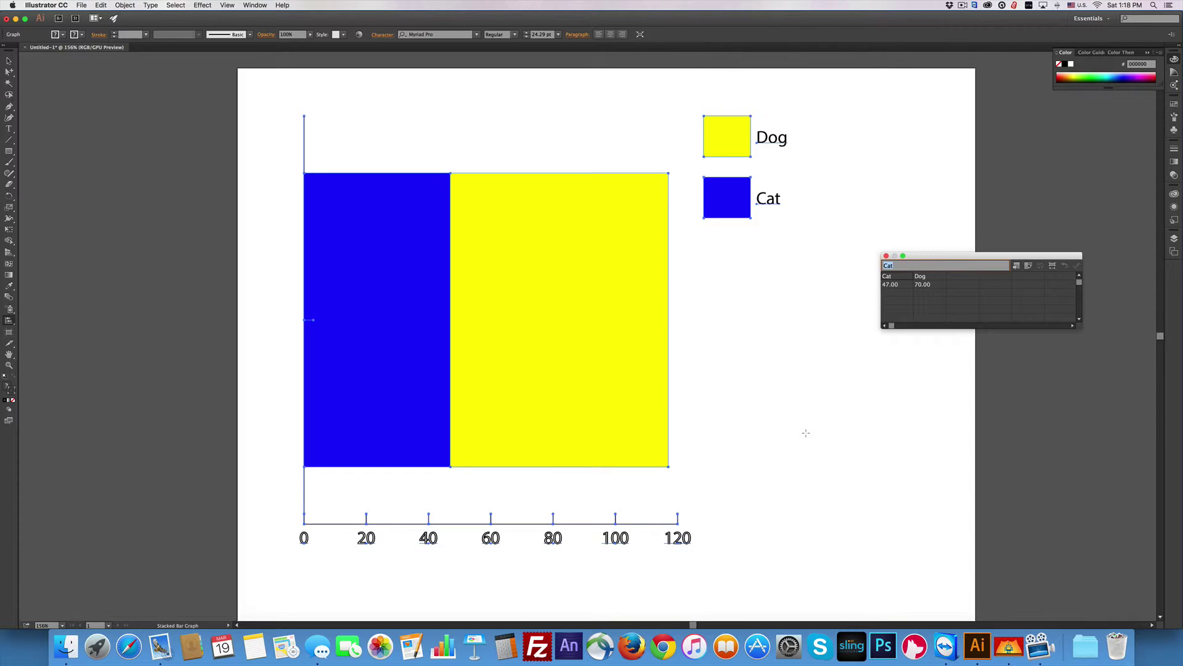
# Switch the graph type to Scatter
pyautogui.doubleClick(9, 320)
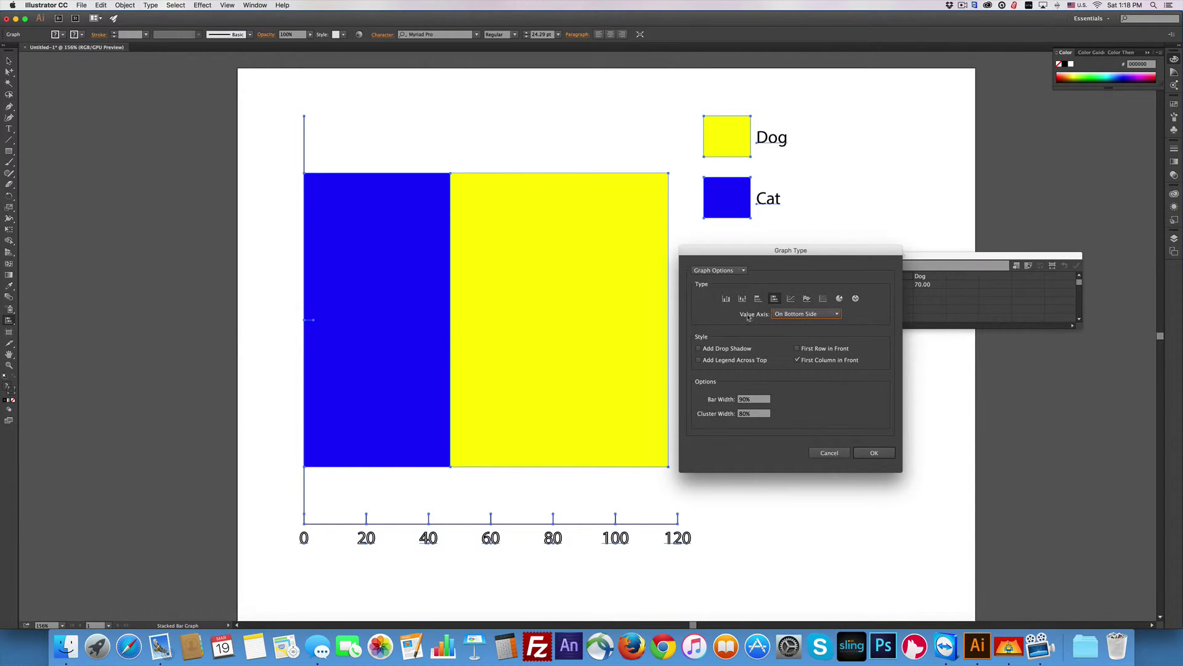
pyautogui.click(718, 270)
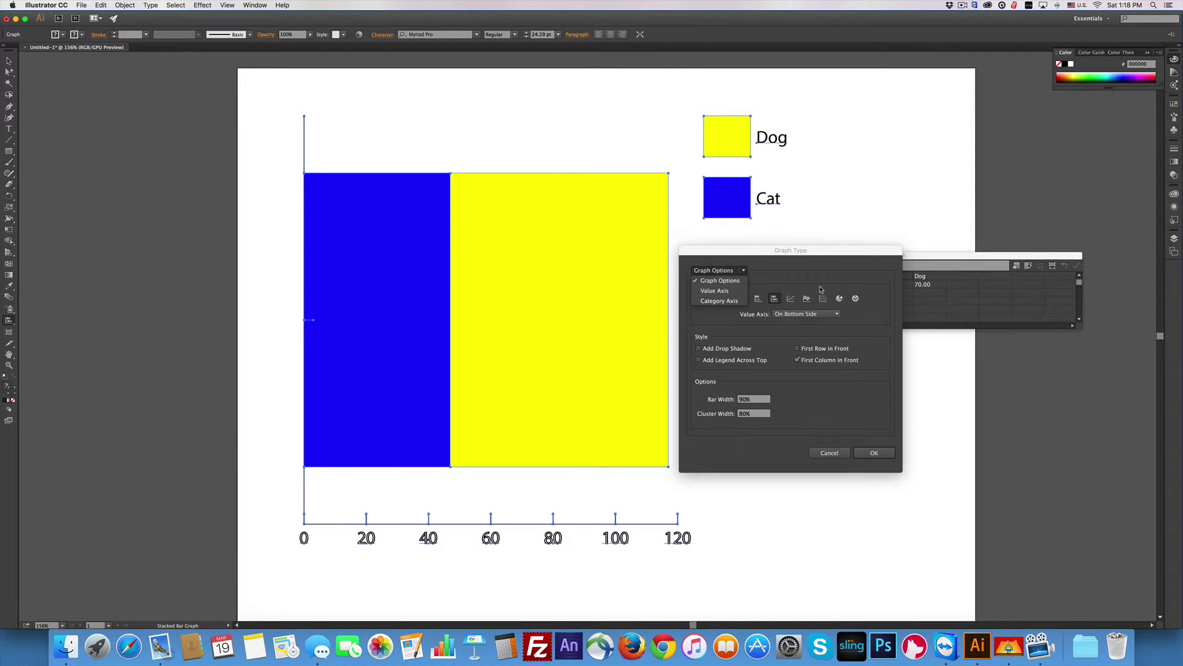
pyautogui.click(818, 292)
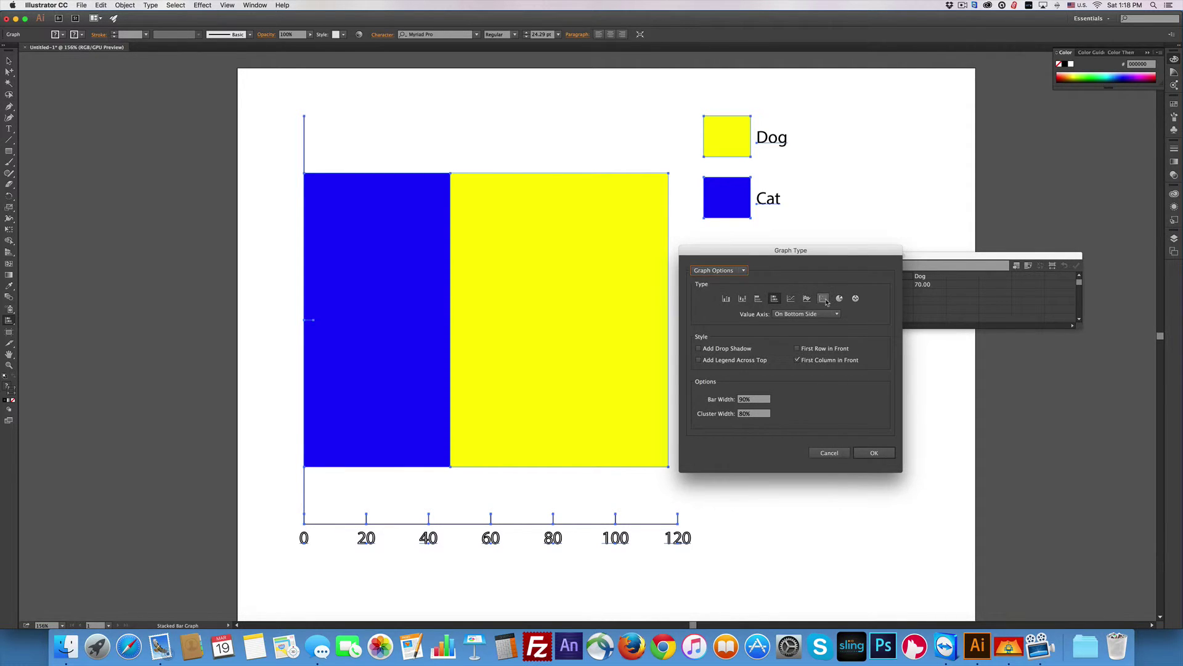
pyautogui.click(823, 298)
pyautogui.click(873, 456)
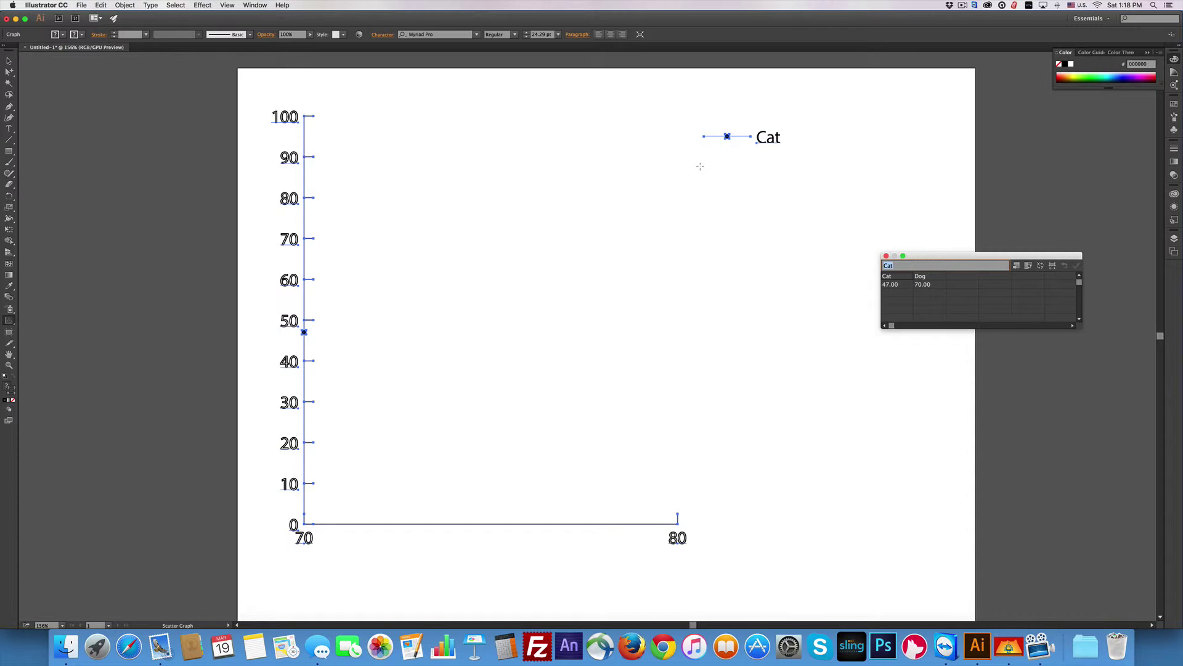
# Change the graph to a Line type with Fill Lines turned on
pyautogui.doubleClick(9, 320)
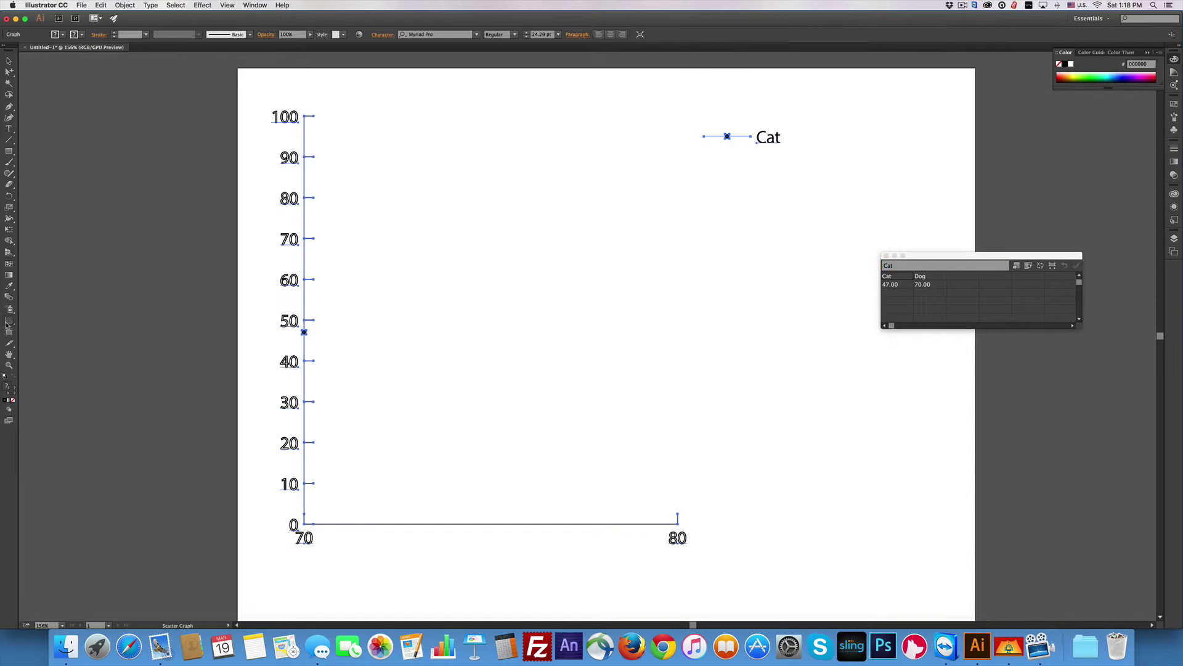
pyautogui.click(824, 299)
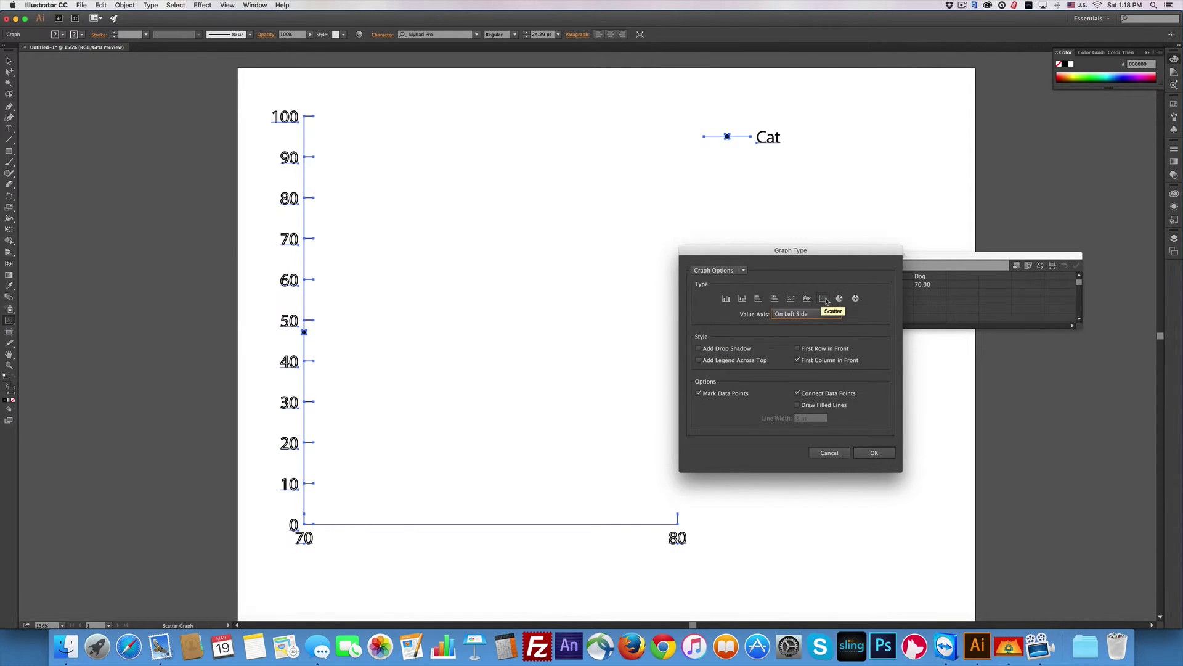
pyautogui.click(792, 299)
pyautogui.click(869, 452)
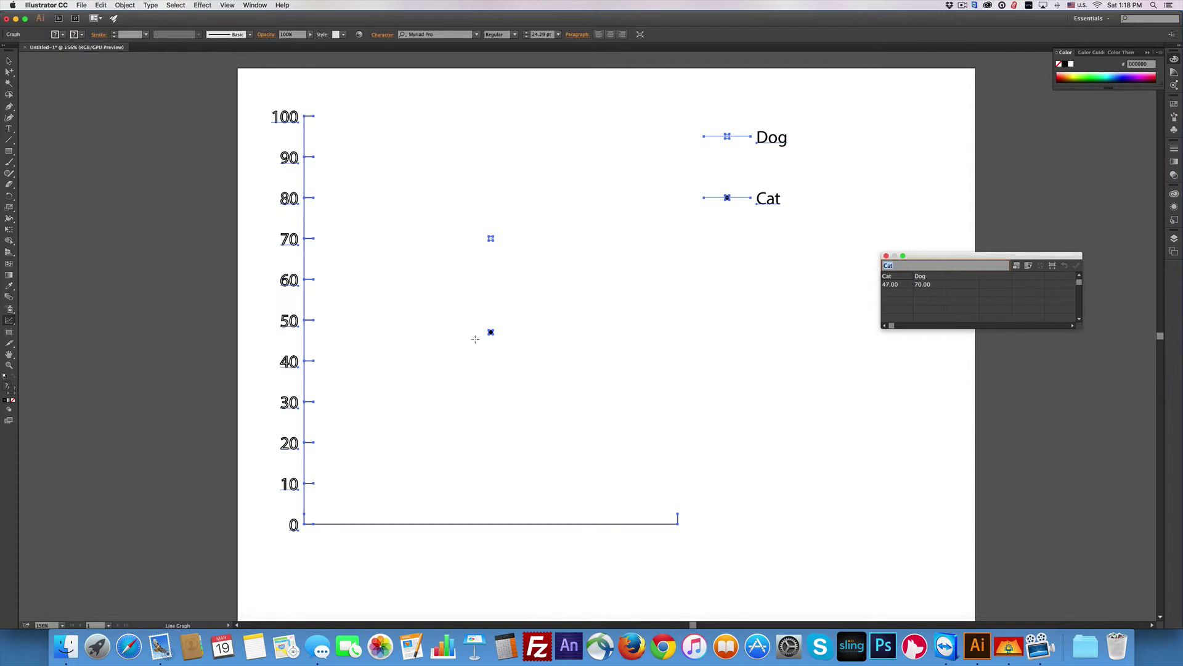
pyautogui.click(9, 321)
pyautogui.doubleClick(9, 321)
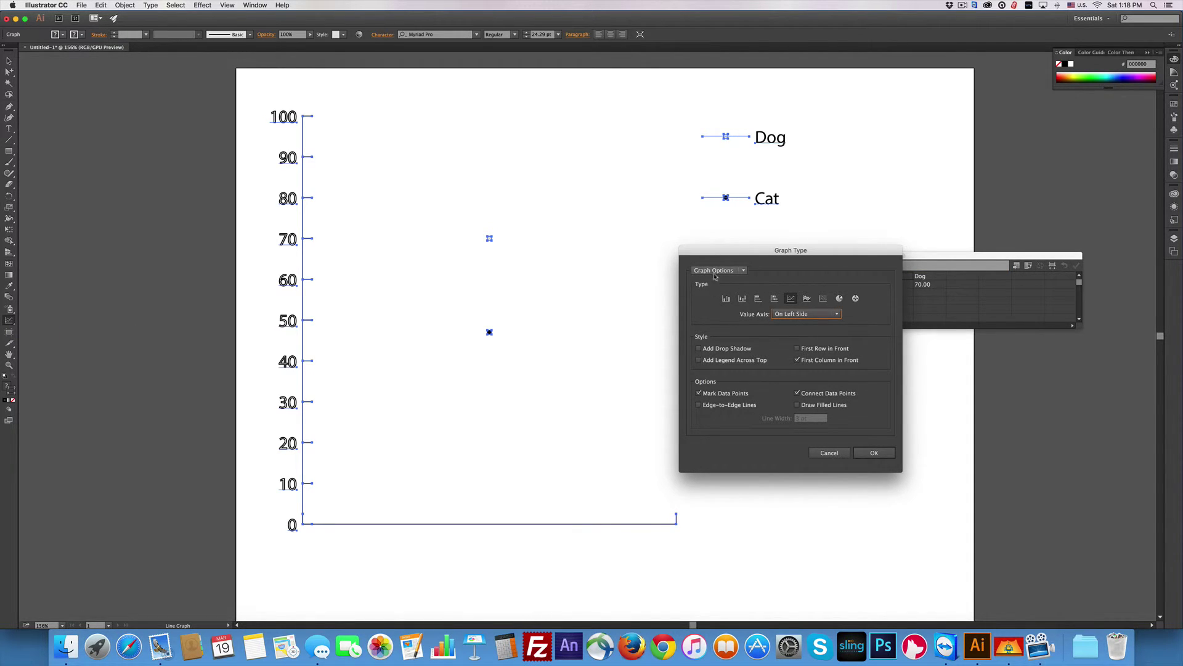
pyautogui.click(798, 406)
pyautogui.click(878, 452)
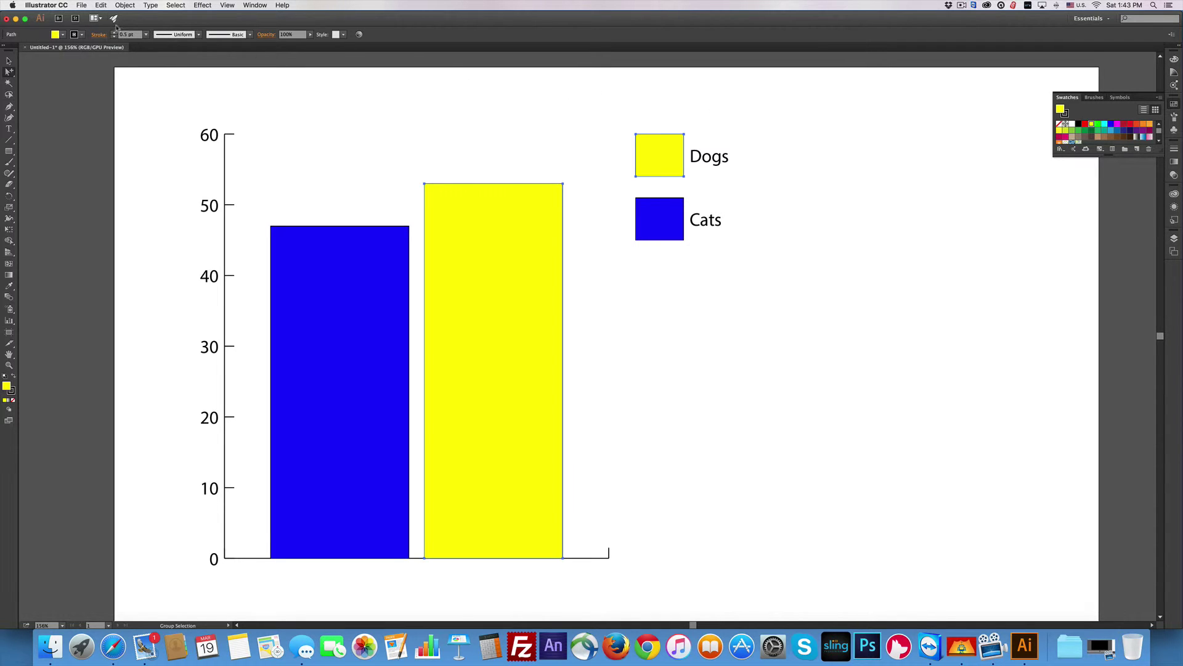
# Place cat.png on the artboard to the right of the graph, below the legend
pyautogui.click(83, 5)
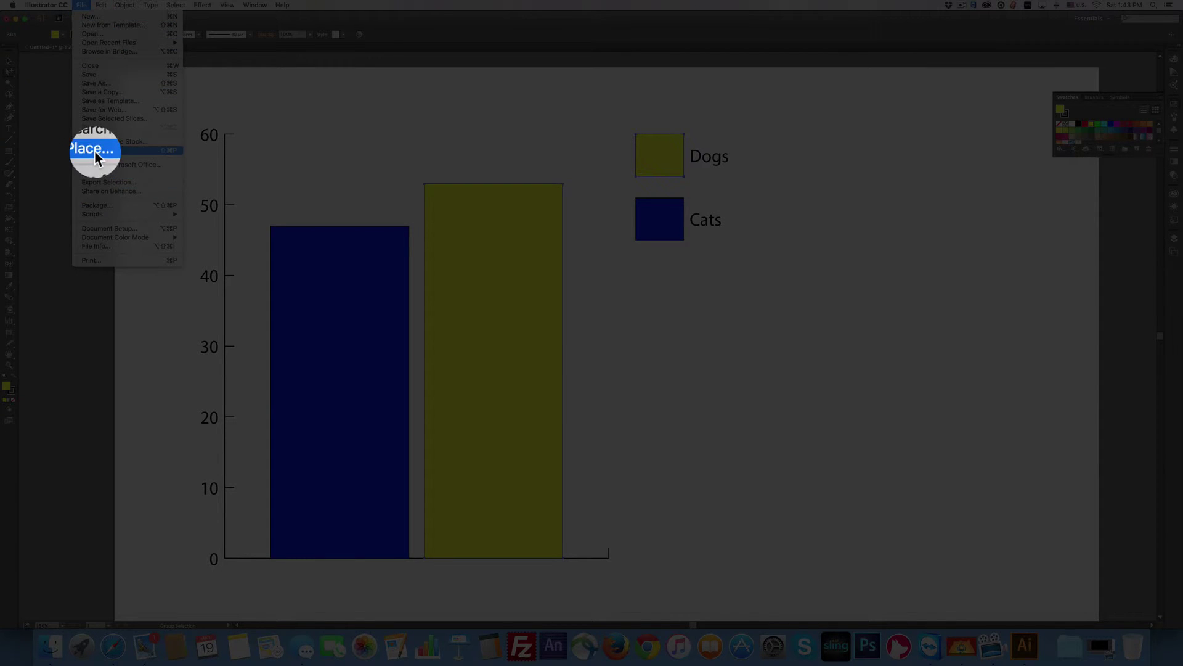
pyautogui.click(105, 162)
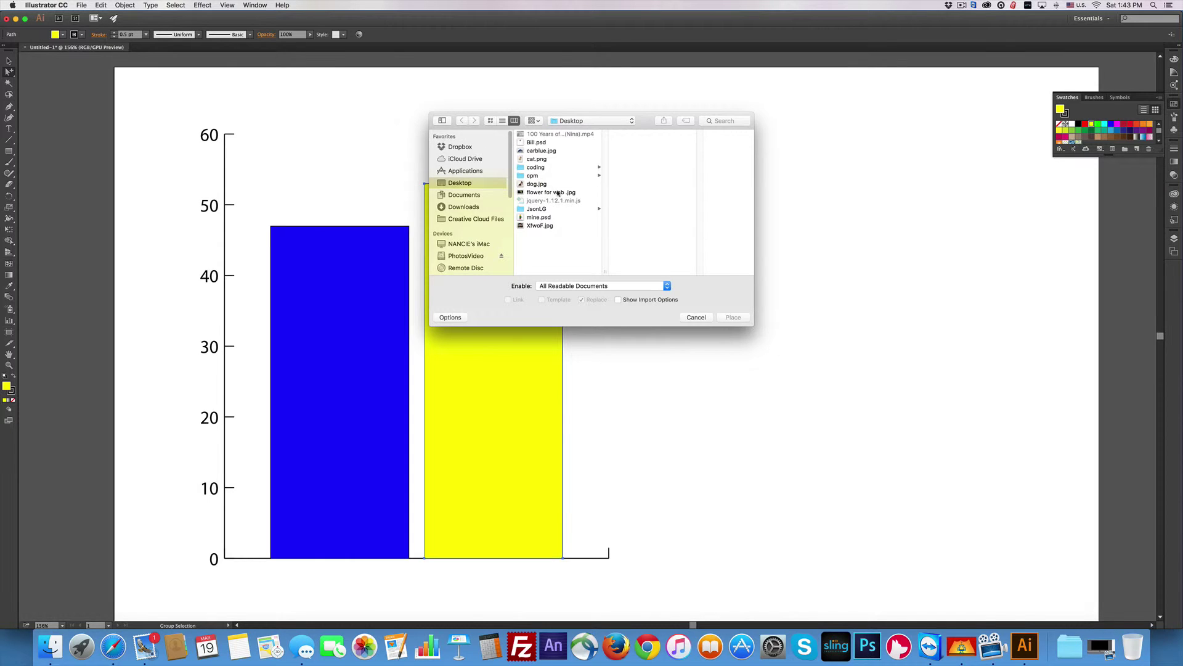
pyautogui.click(534, 159)
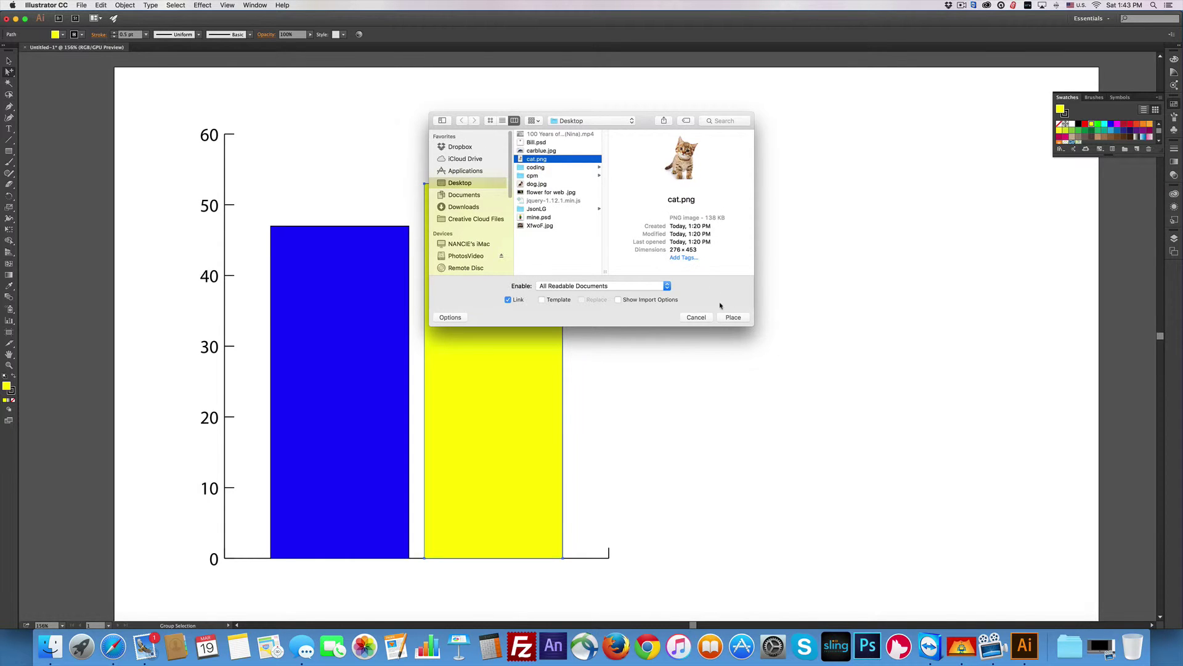
pyautogui.click(733, 317)
pyautogui.moveTo(814, 274); pyautogui.dragTo(910, 363)
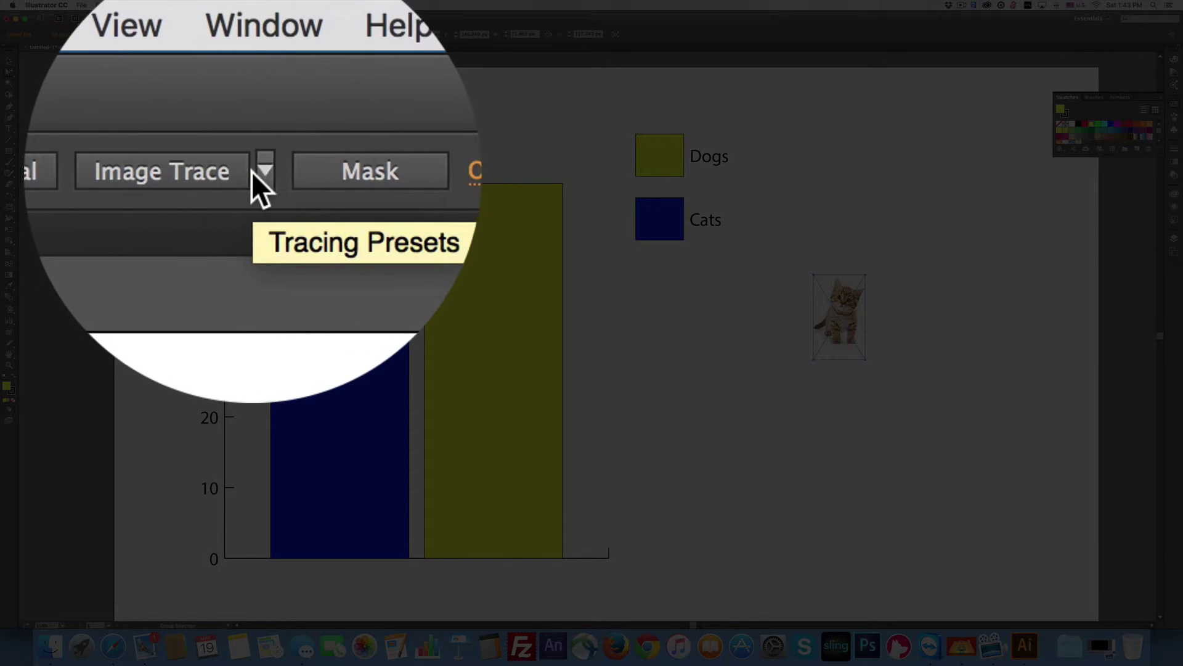
# Trace the cat image with the High Fidelity Photo preset and expand it
pyautogui.click(254, 171)
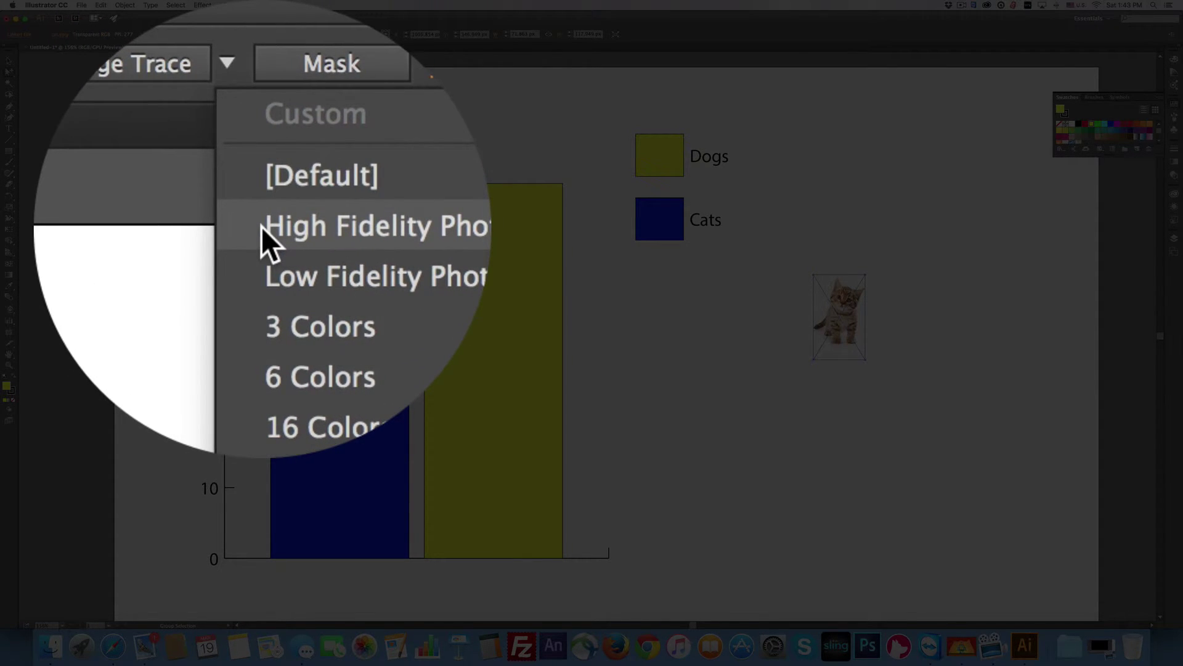
pyautogui.click(260, 68)
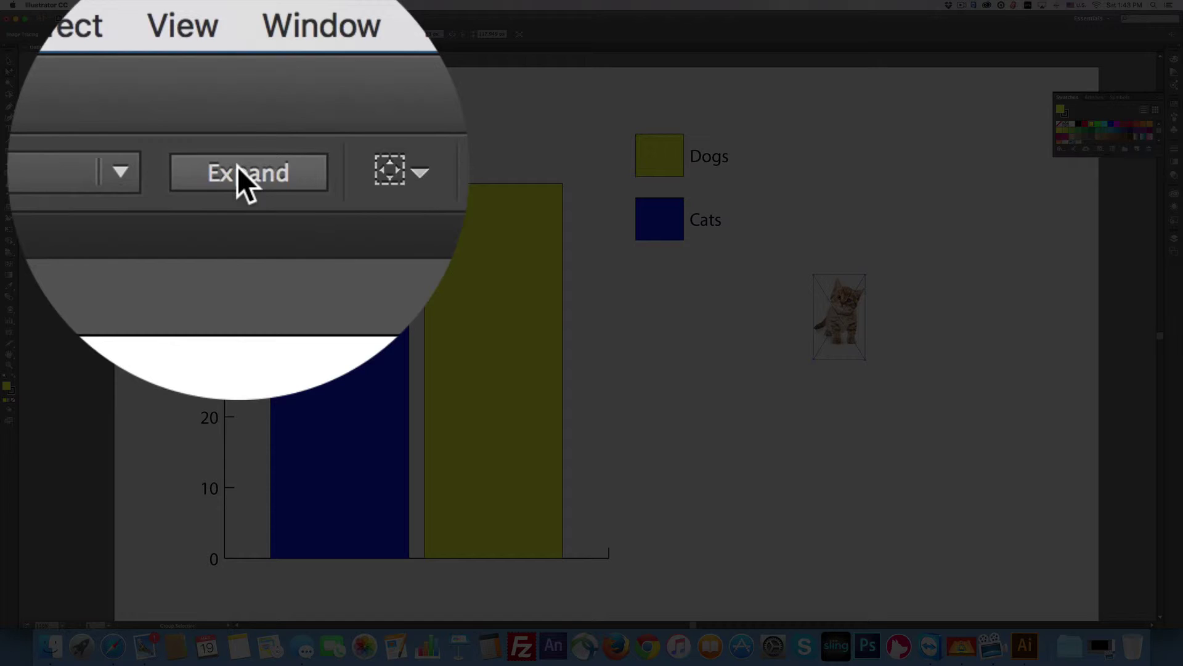
pyautogui.click(240, 172)
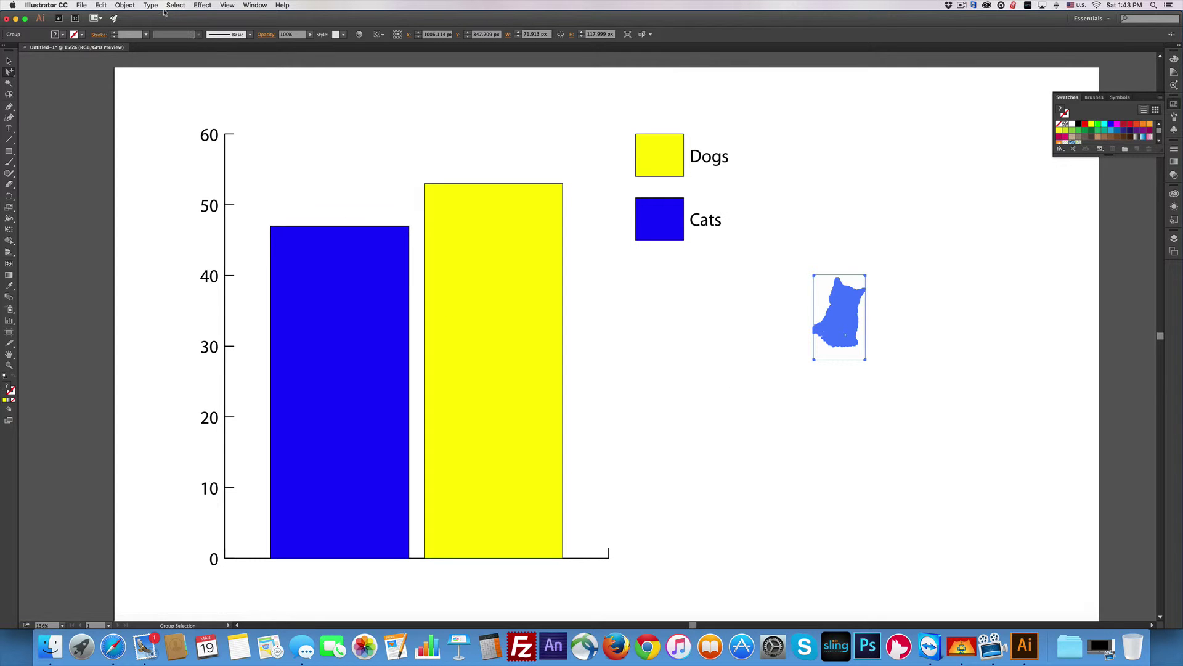
# Save the traced kitten as a new graph design named 'cat', then select the Cats series
pyautogui.click(127, 6)
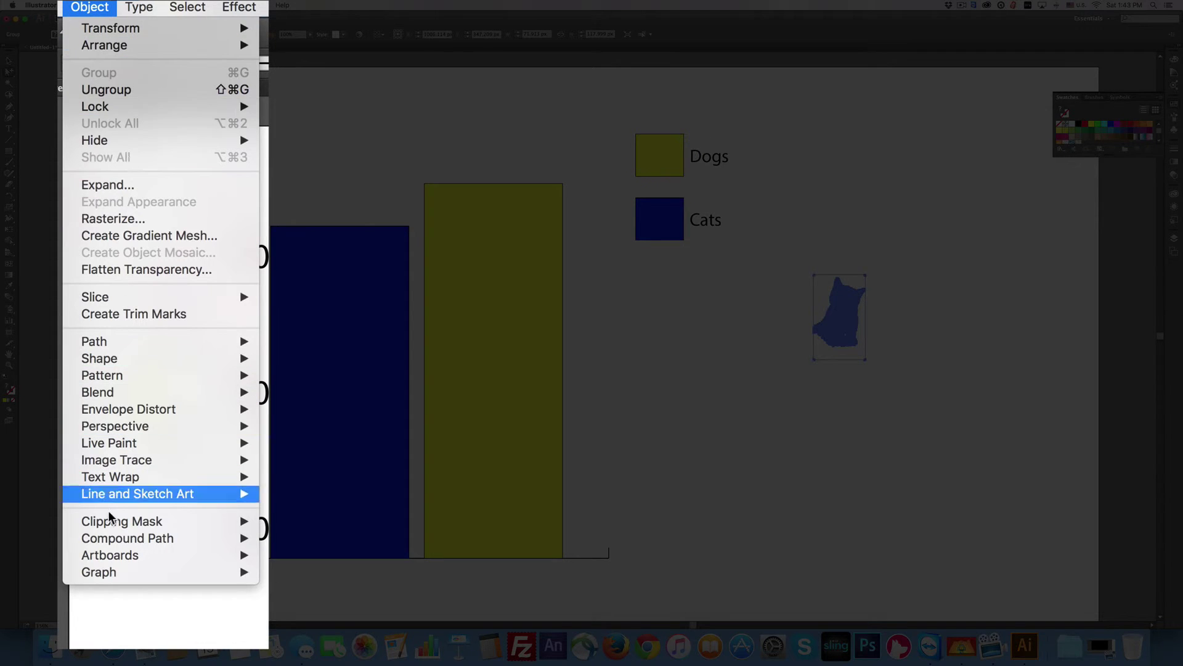
pyautogui.moveTo(176, 300)
pyautogui.click(234, 603)
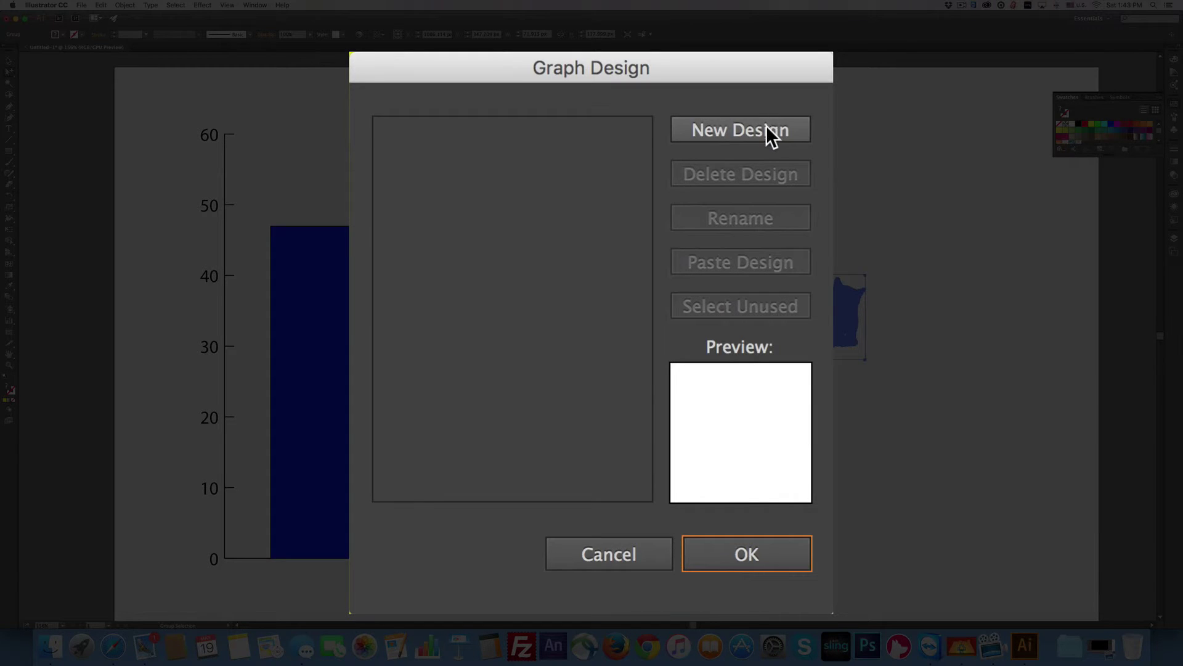
pyautogui.click(644, 268)
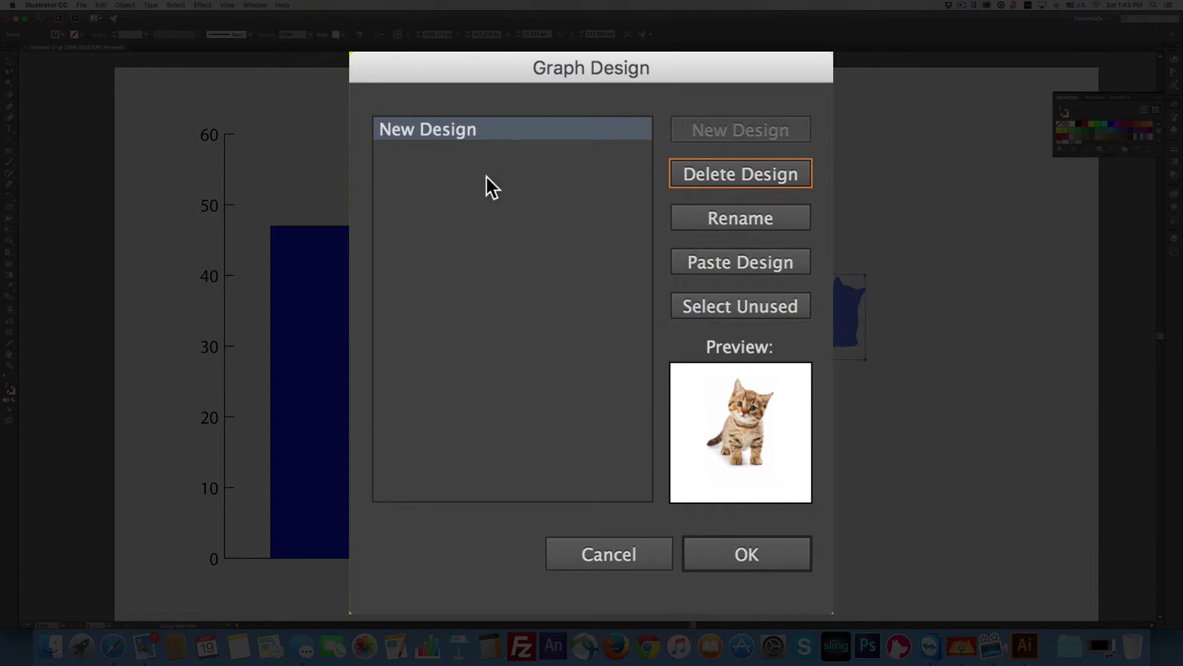
pyautogui.click(763, 215)
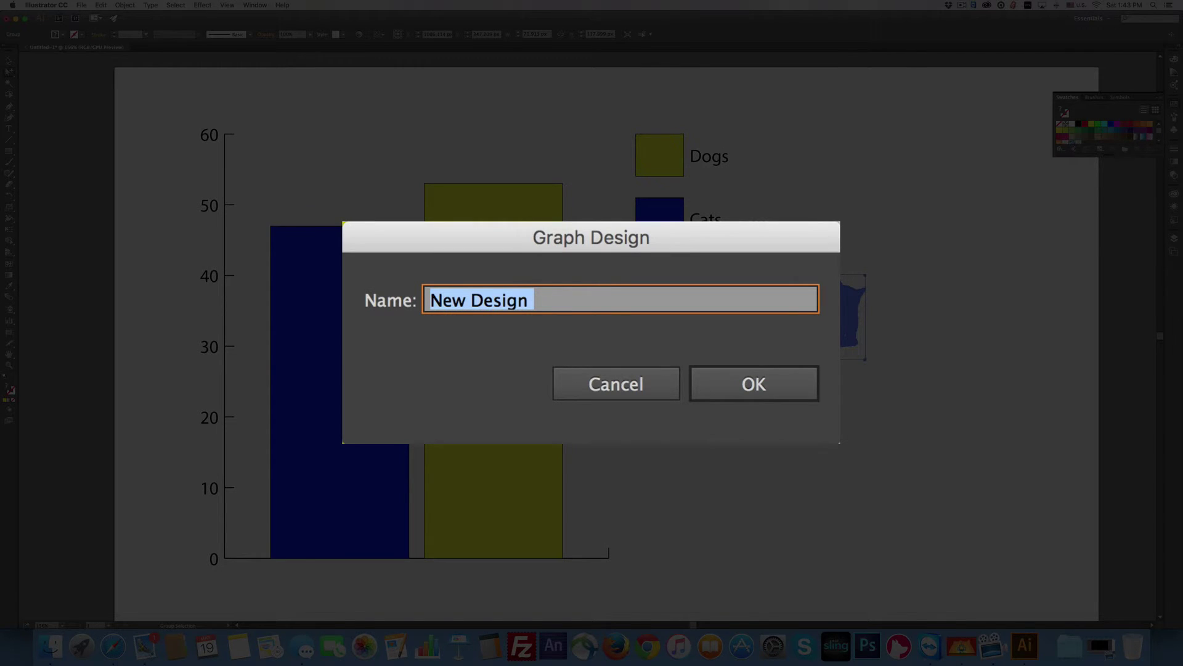
pyautogui.write('cat')
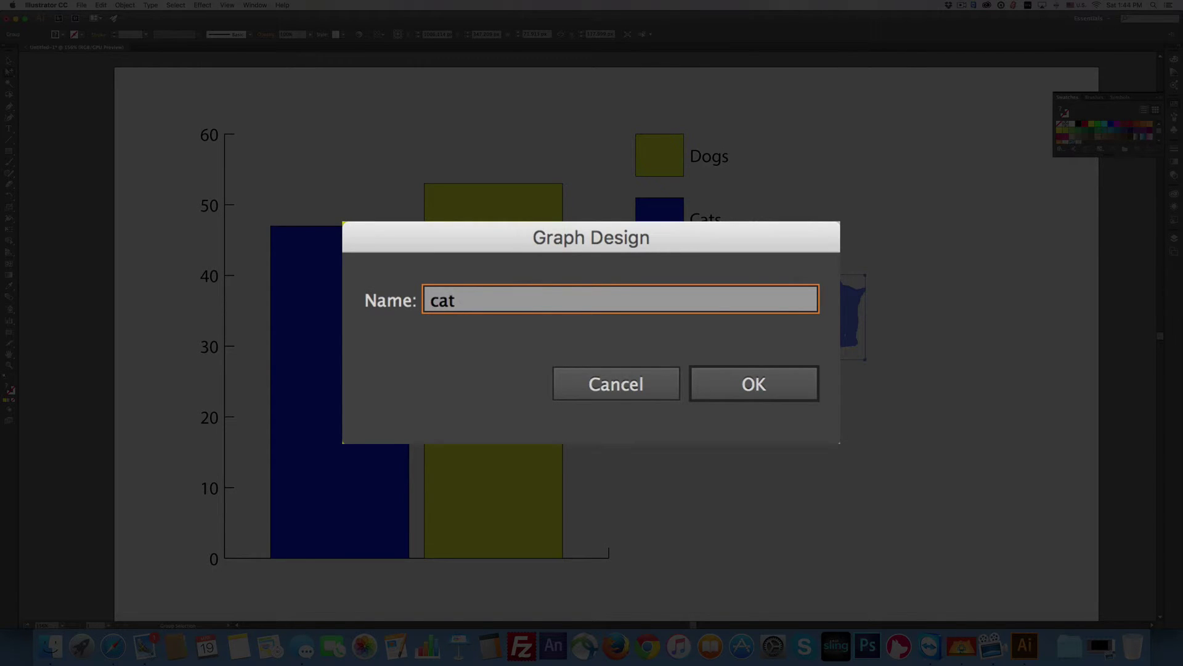
pyautogui.press('Return')
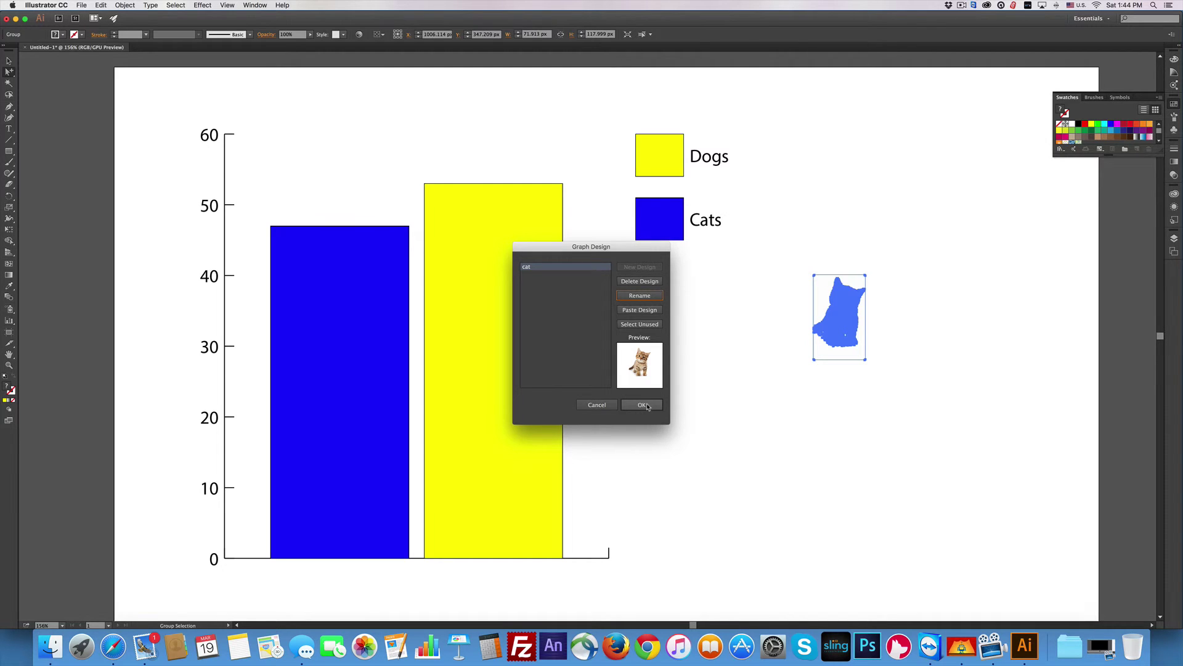
pyautogui.click(644, 405)
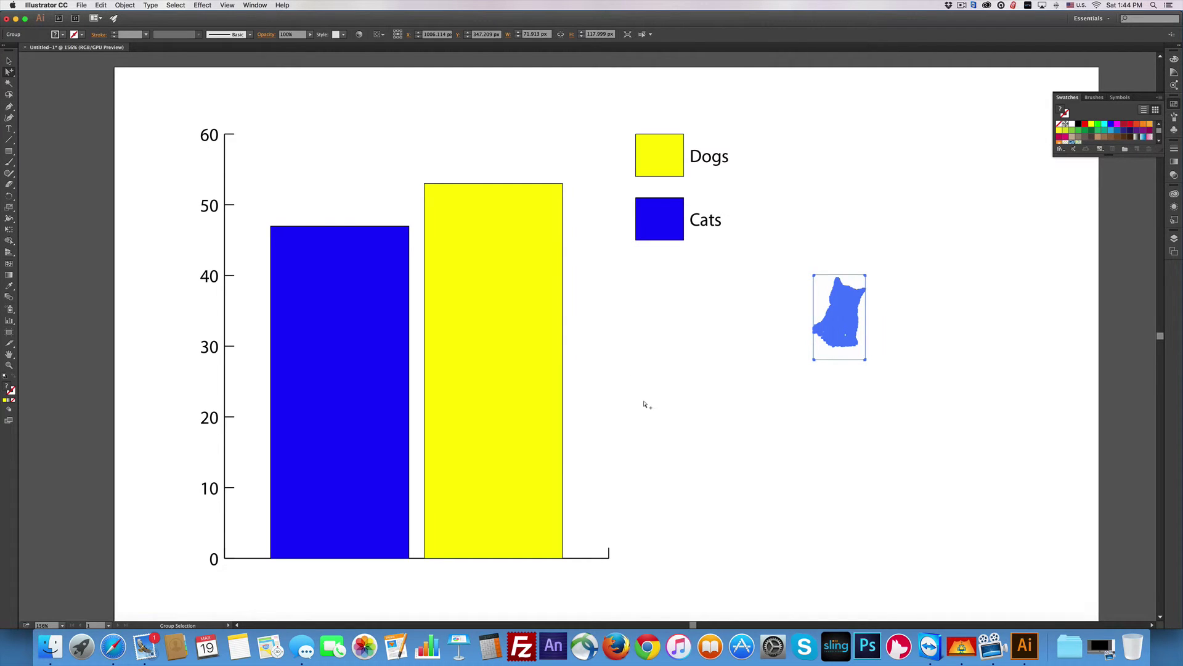
pyautogui.click(340, 456)
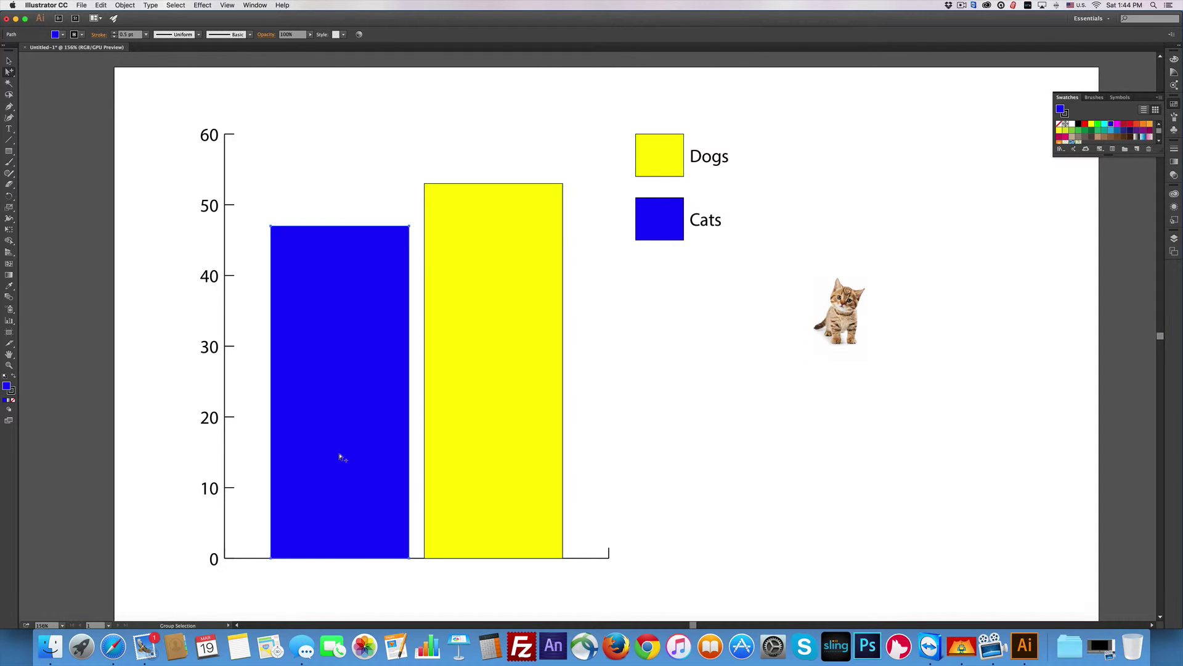
pyautogui.click(340, 456)
# Apply the cat column design: Repeating, 20 units per design, Chop Design, unrotated legend
pyautogui.click(125, 5)
pyautogui.moveTo(58, 405)
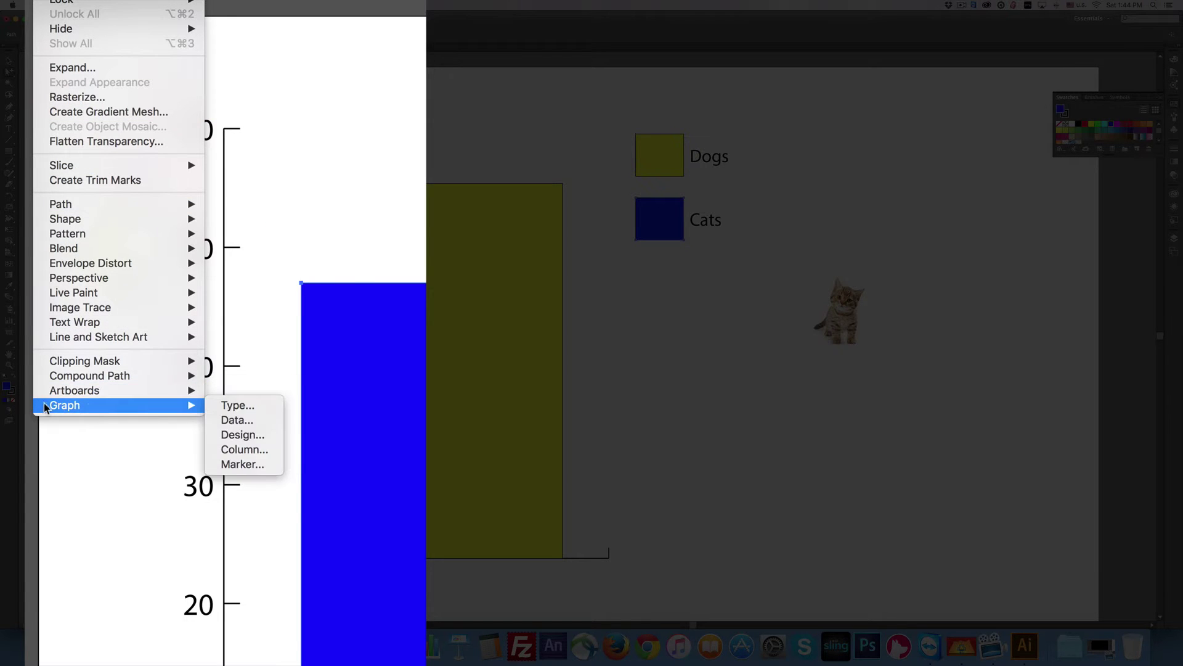
pyautogui.click(261, 455)
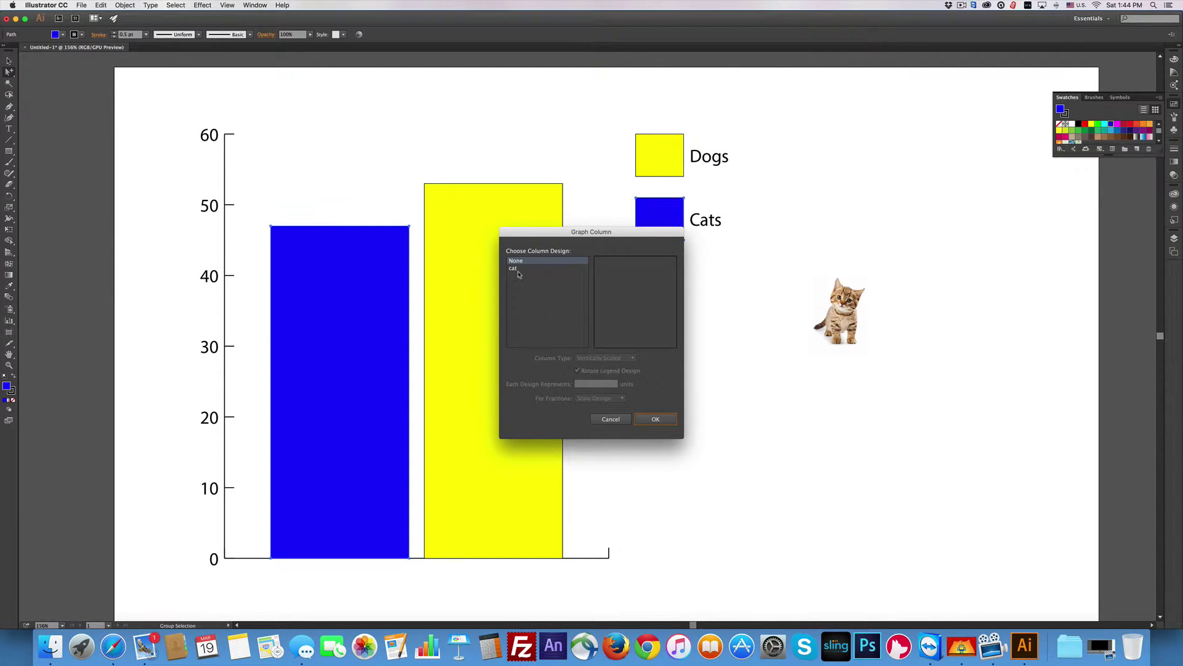
pyautogui.click(517, 269)
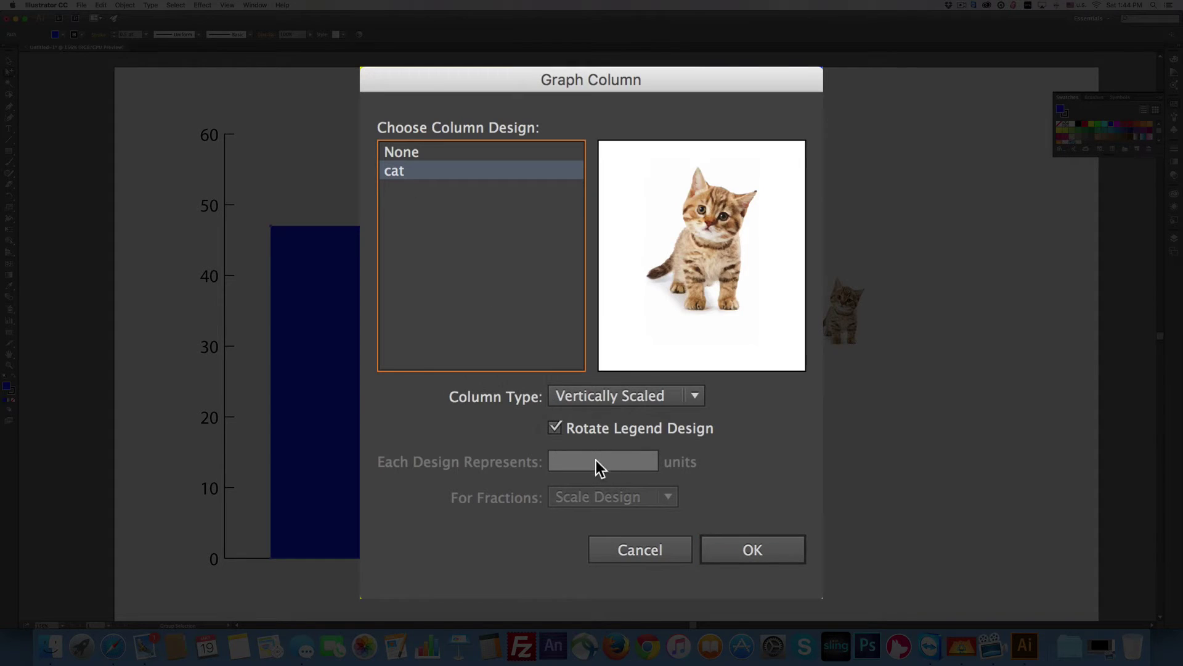
pyautogui.click(640, 399)
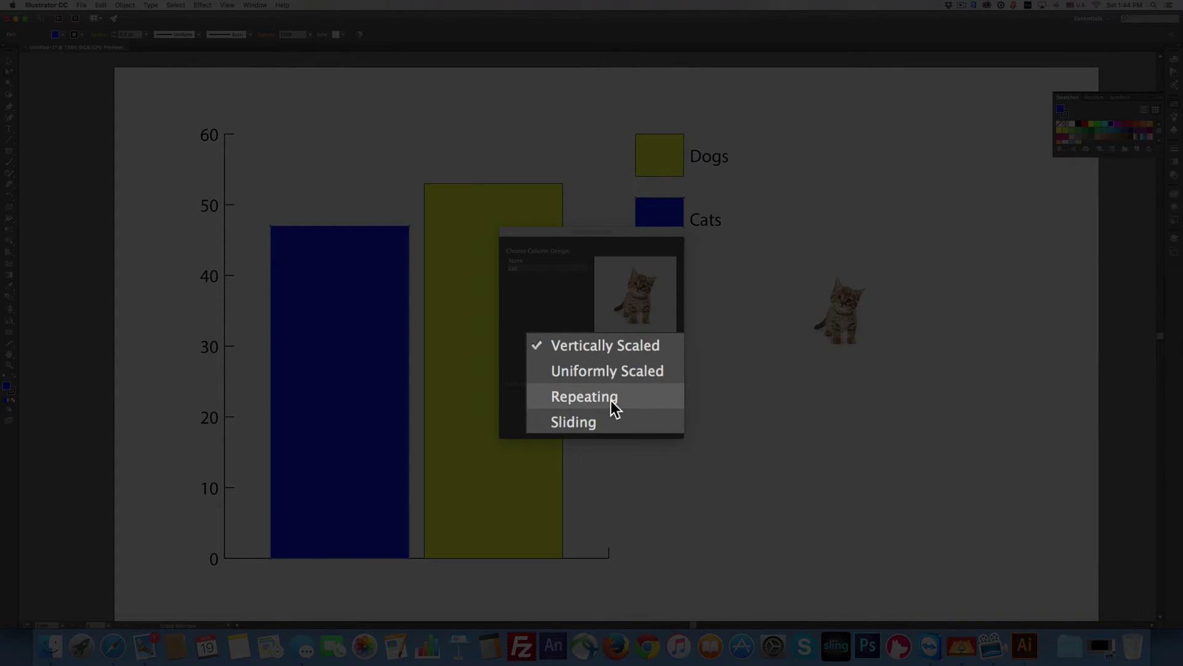
pyautogui.click(611, 399)
pyautogui.click(611, 464)
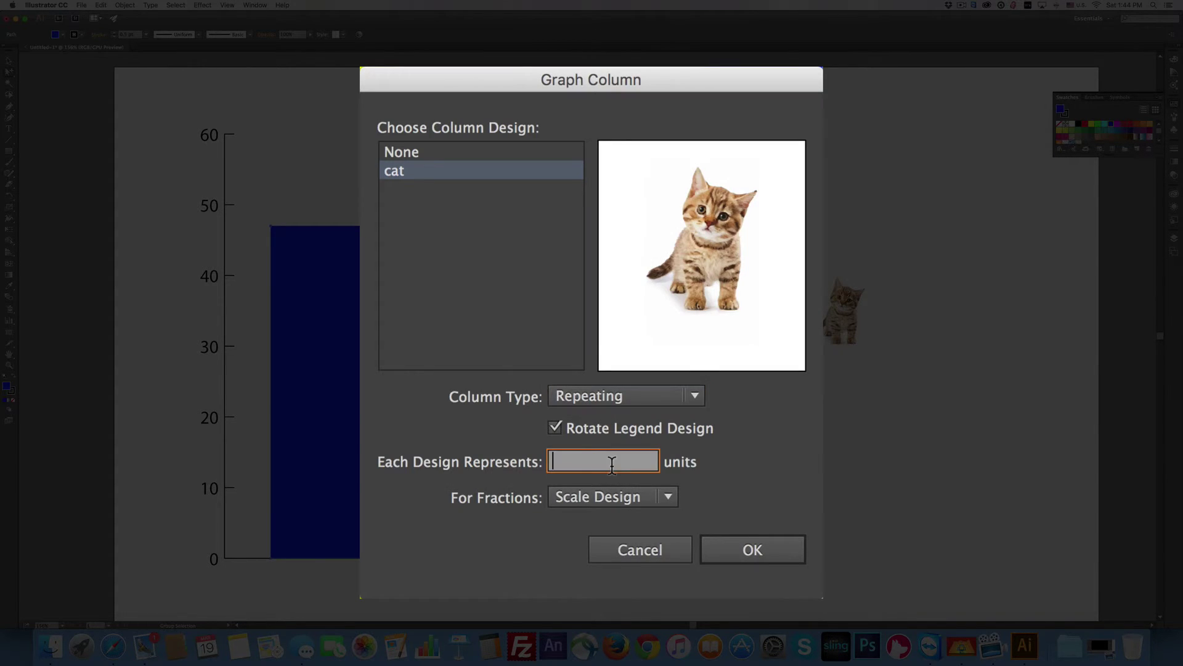
pyautogui.click(552, 429)
pyautogui.click(579, 464)
pyautogui.write('20')
pyautogui.click(671, 497)
pyautogui.click(601, 400)
pyautogui.click(771, 557)
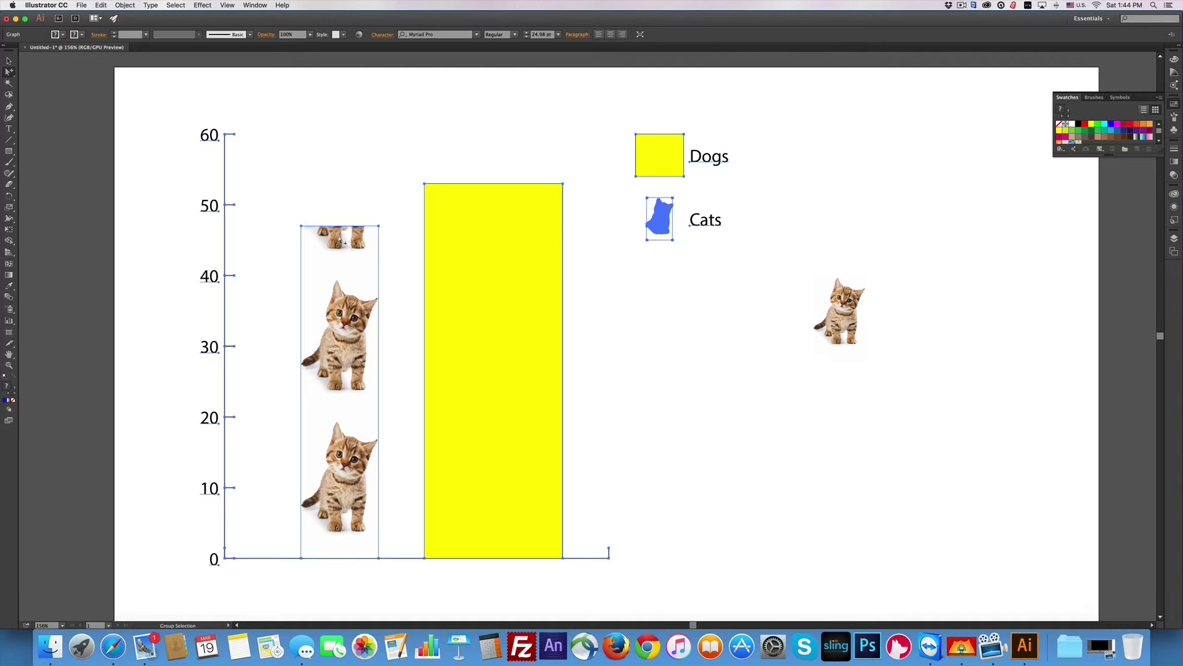
pyautogui.click(684, 381)
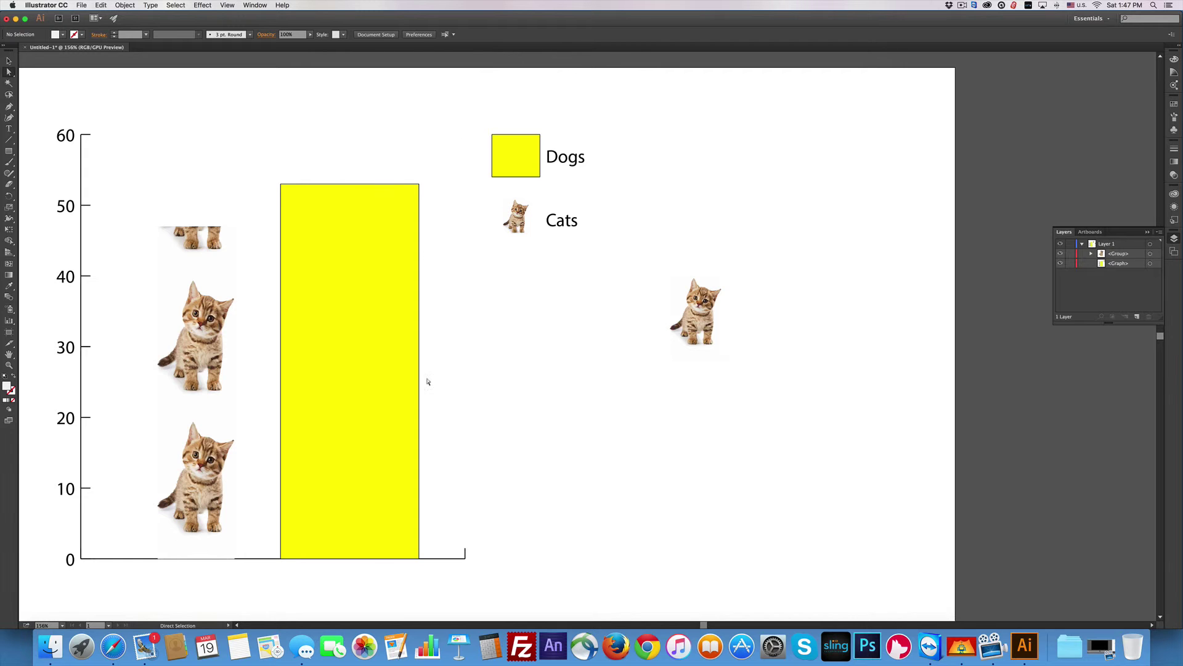
# Place dog.jpg below the kitten photo and draw a rectangle beneath it
pyautogui.hscroll(-5, 427, 401)
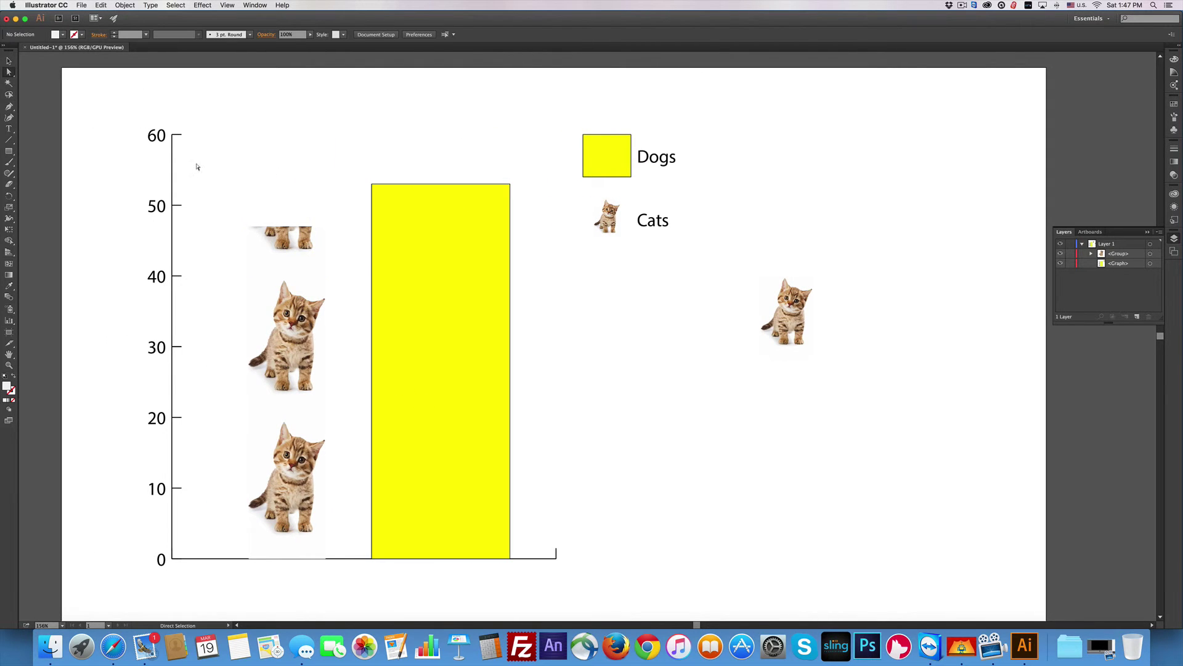
pyautogui.click(82, 6)
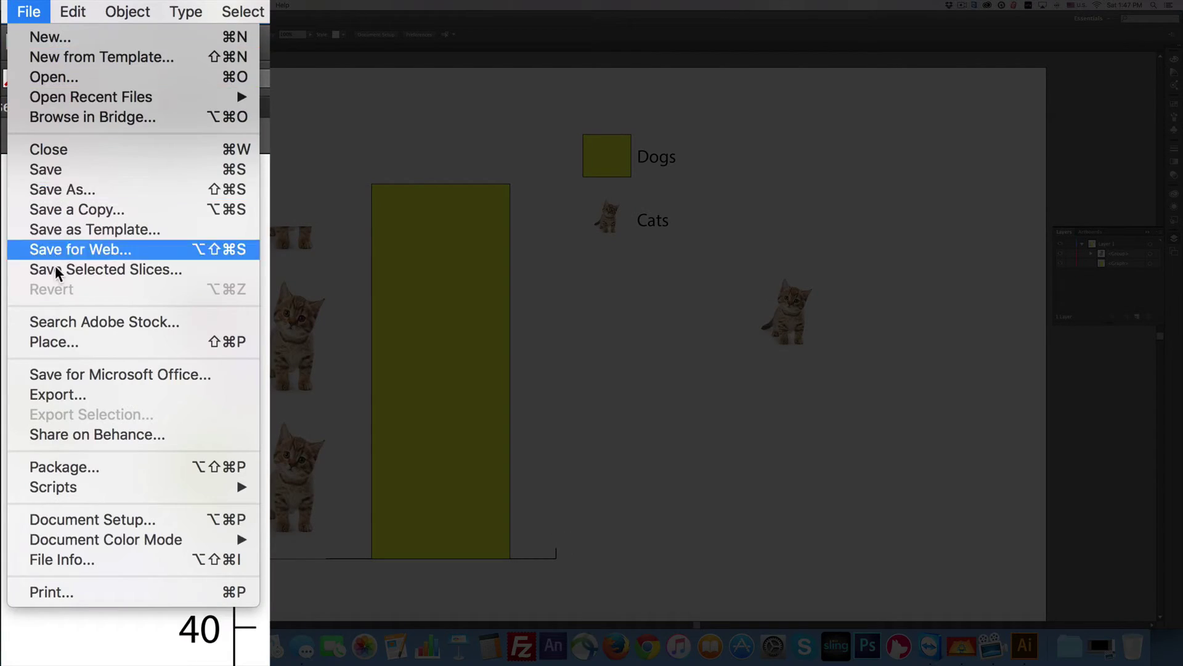
pyautogui.click(133, 351)
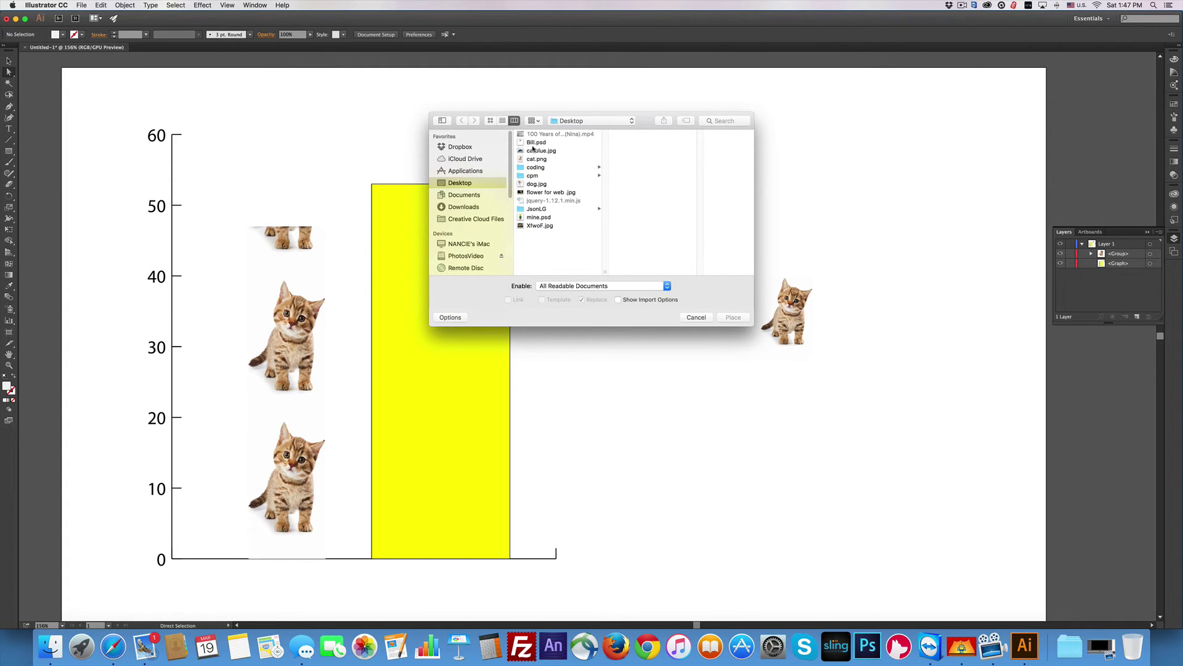
pyautogui.click(536, 184)
pyautogui.click(733, 317)
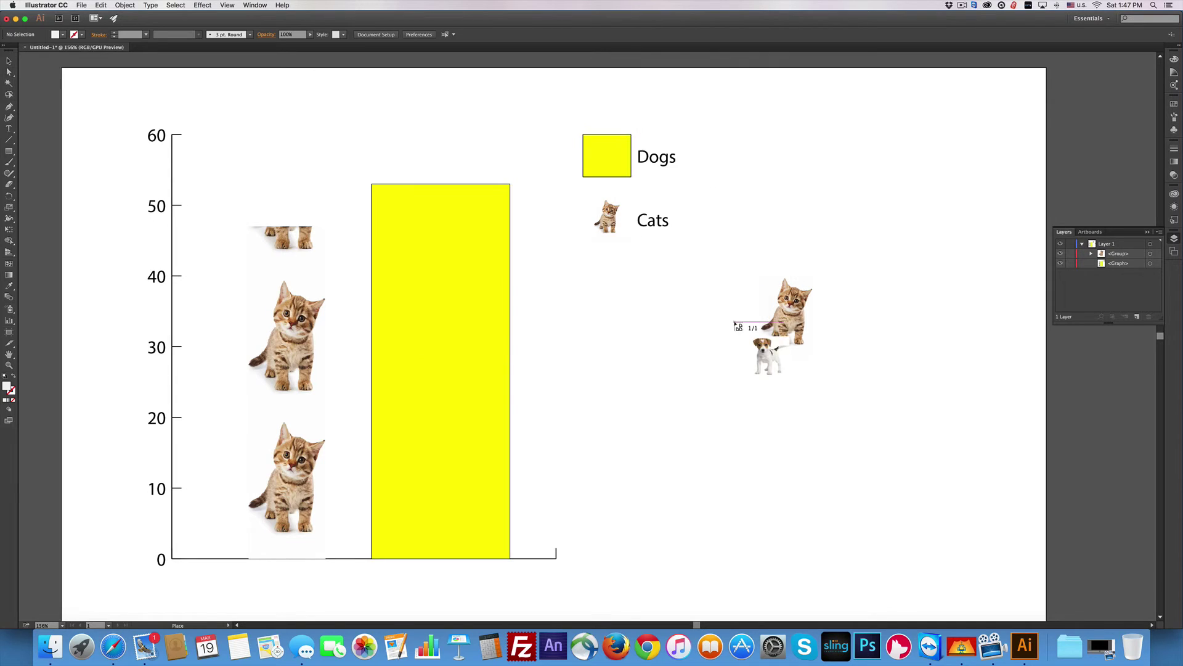
pyautogui.moveTo(717, 376); pyautogui.dragTo(765, 435)
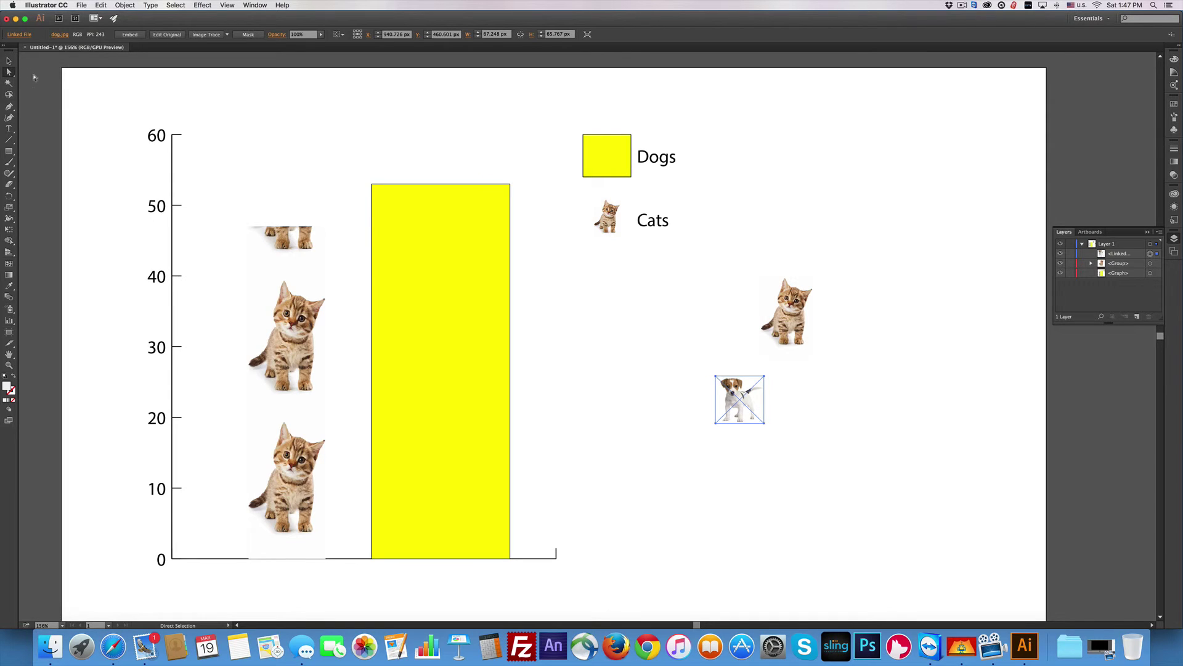
pyautogui.click(9, 150)
pyautogui.moveTo(714, 413); pyautogui.dragTo(760, 471)
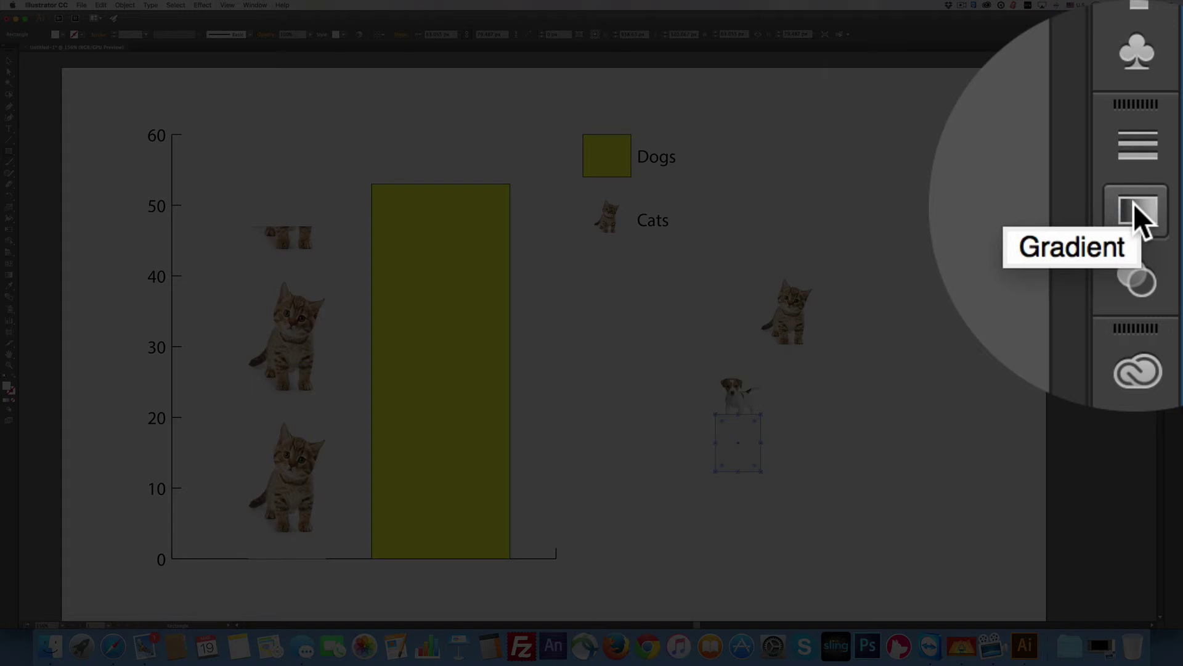
# Fill the rectangle with a linear gradient angled at 90°
pyautogui.click(1174, 162)
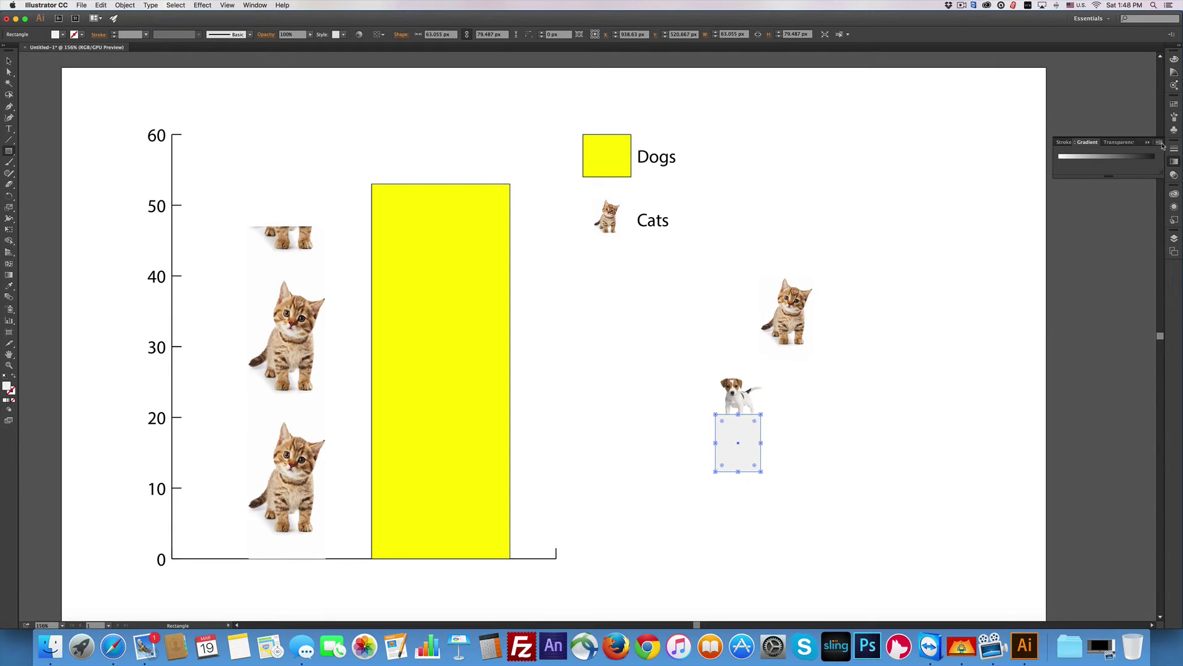
pyautogui.click(1100, 160)
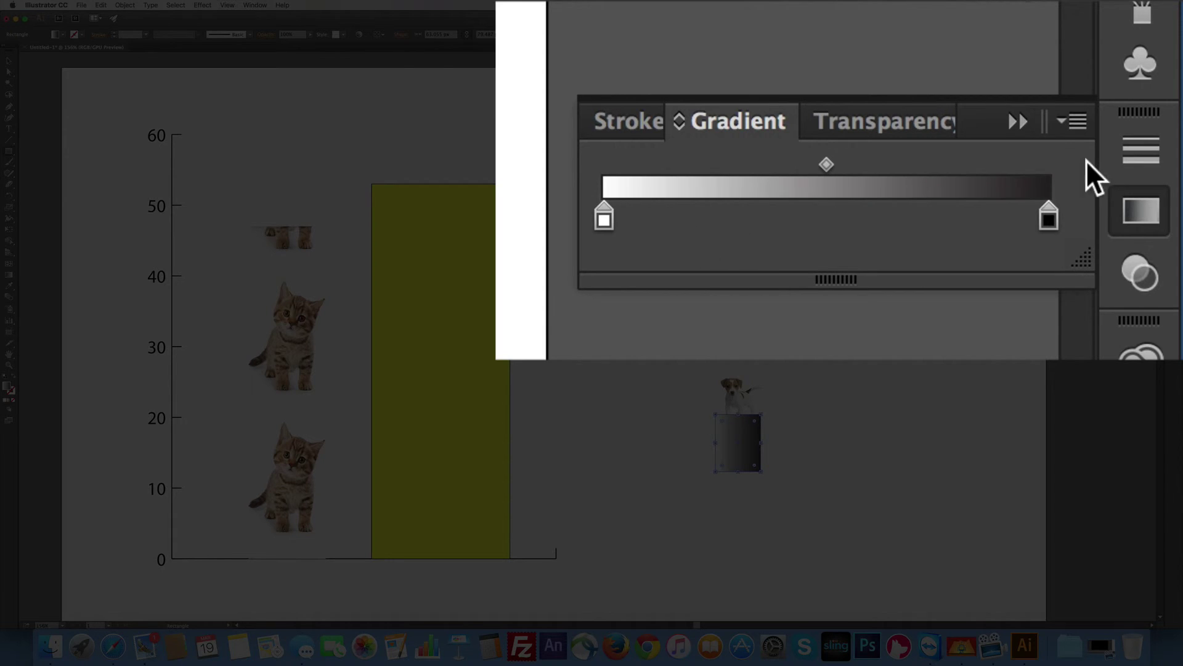
pyautogui.click(1076, 123)
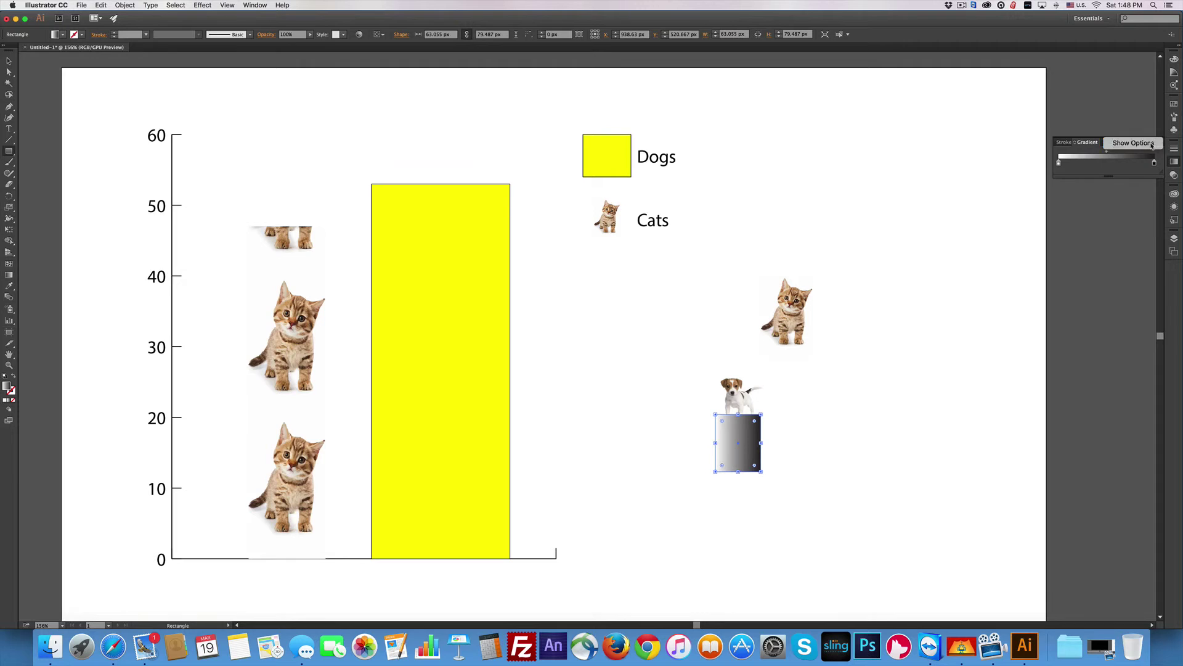
pyautogui.click(1152, 144)
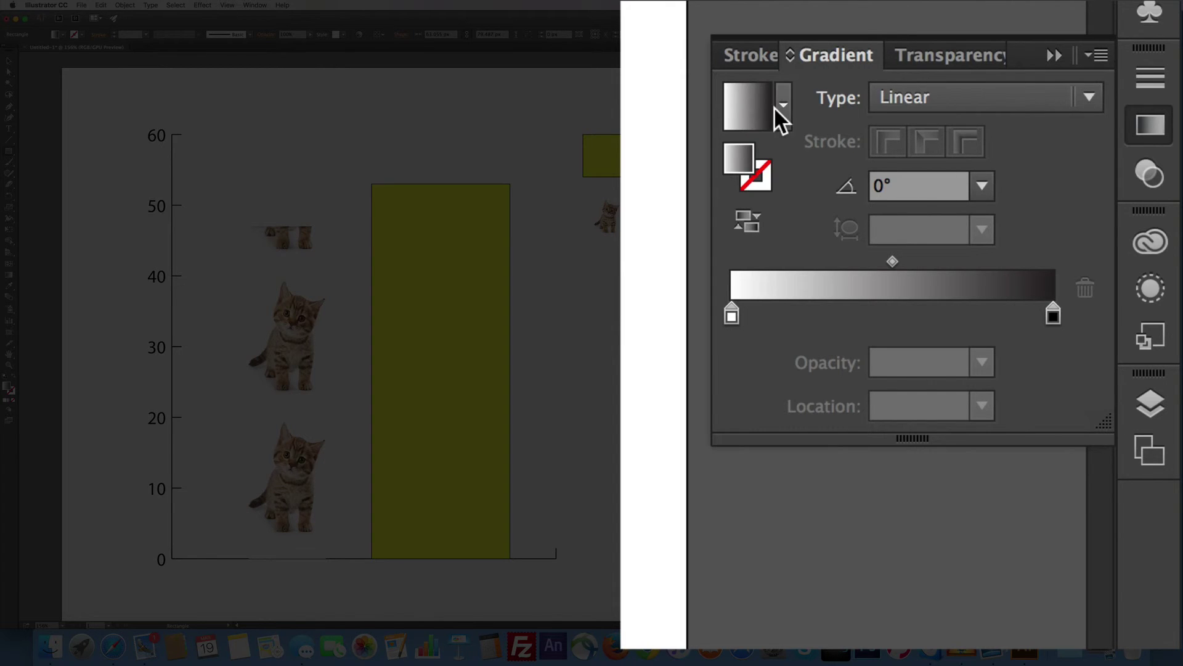
pyautogui.click(980, 185)
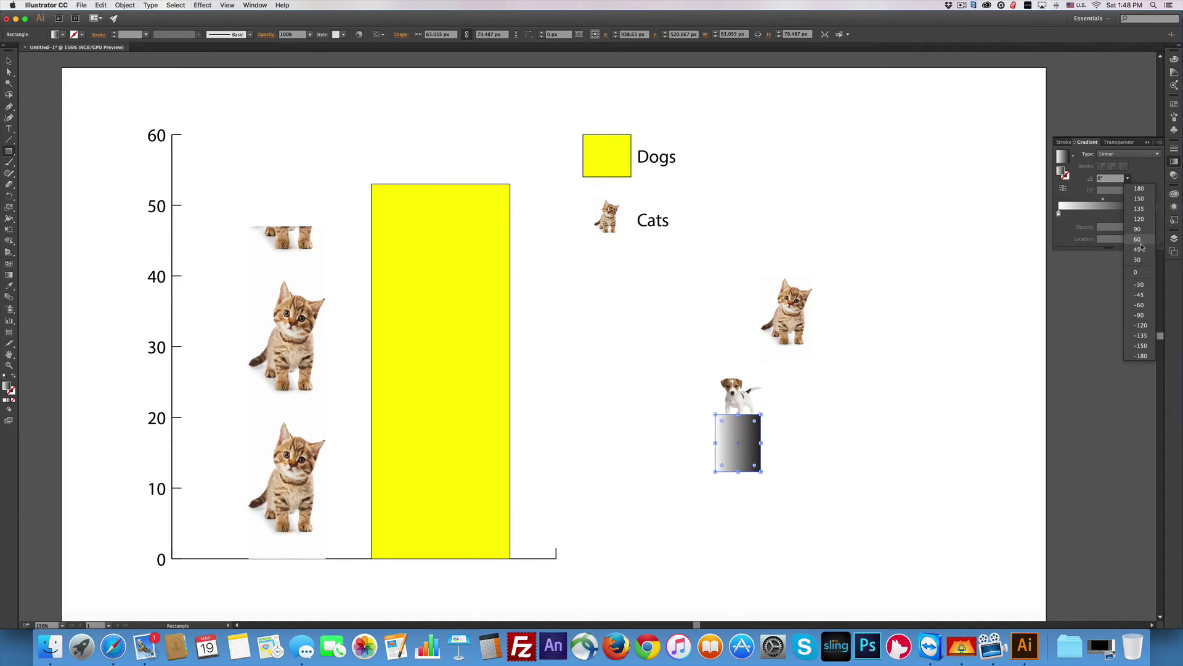
pyautogui.click(1143, 230)
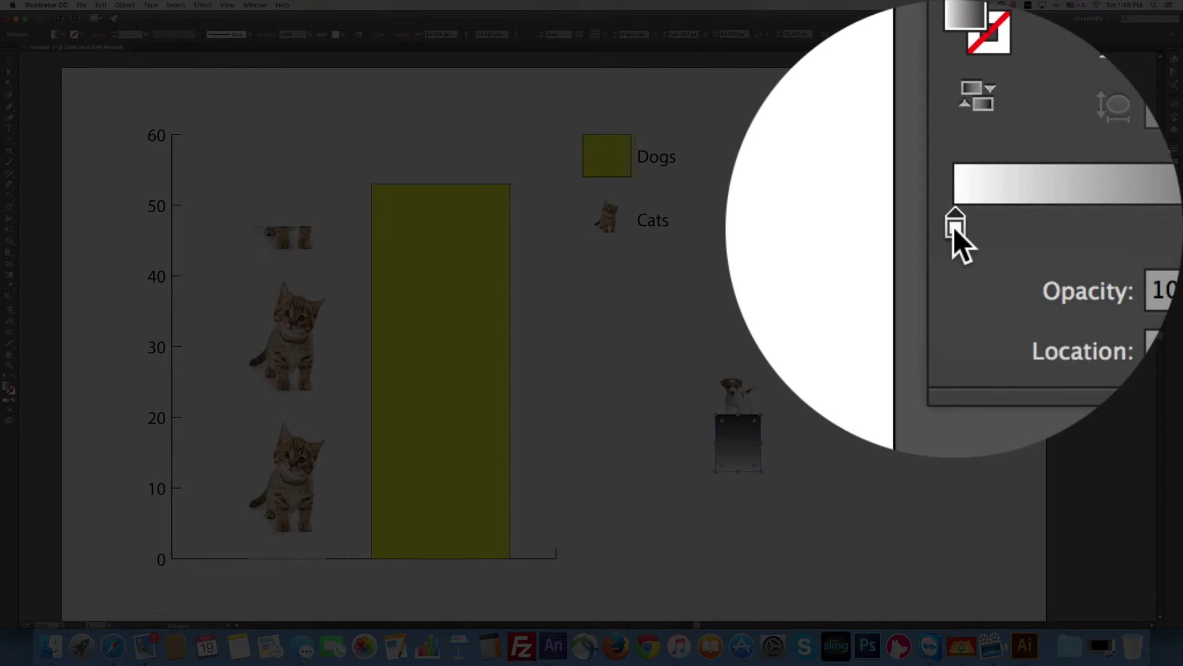
# Set the gradient stops to yellow-green D4FF2A and dark green in RGB
pyautogui.doubleClick(1059, 213)
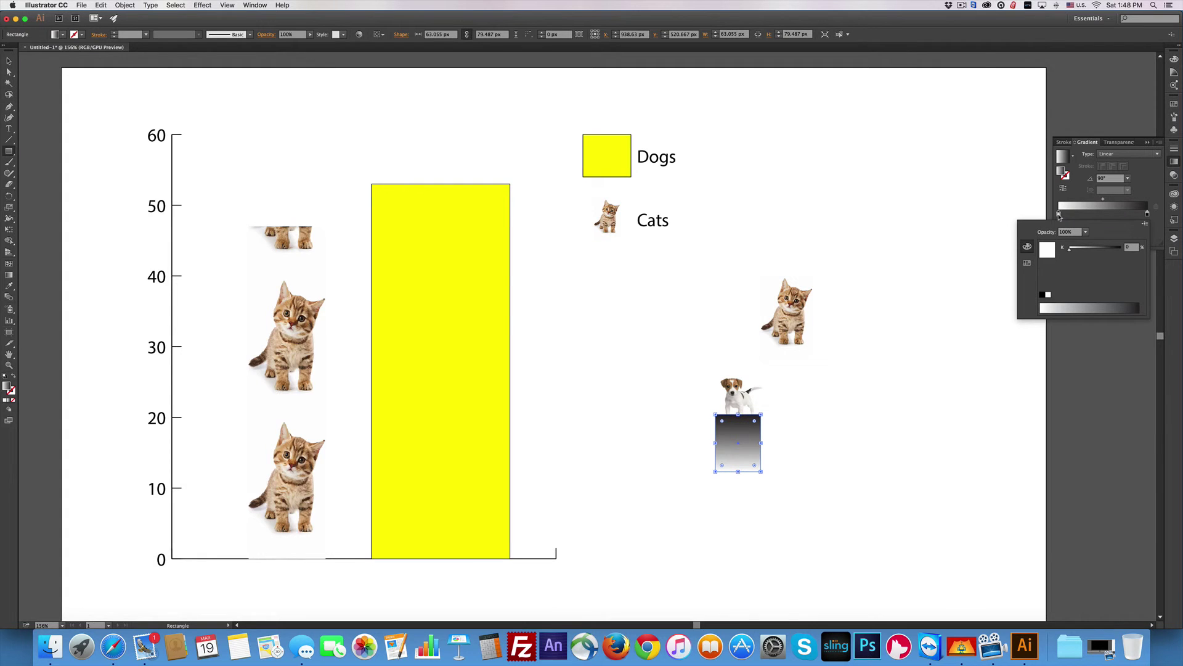
pyautogui.click(1147, 228)
pyautogui.click(1108, 247)
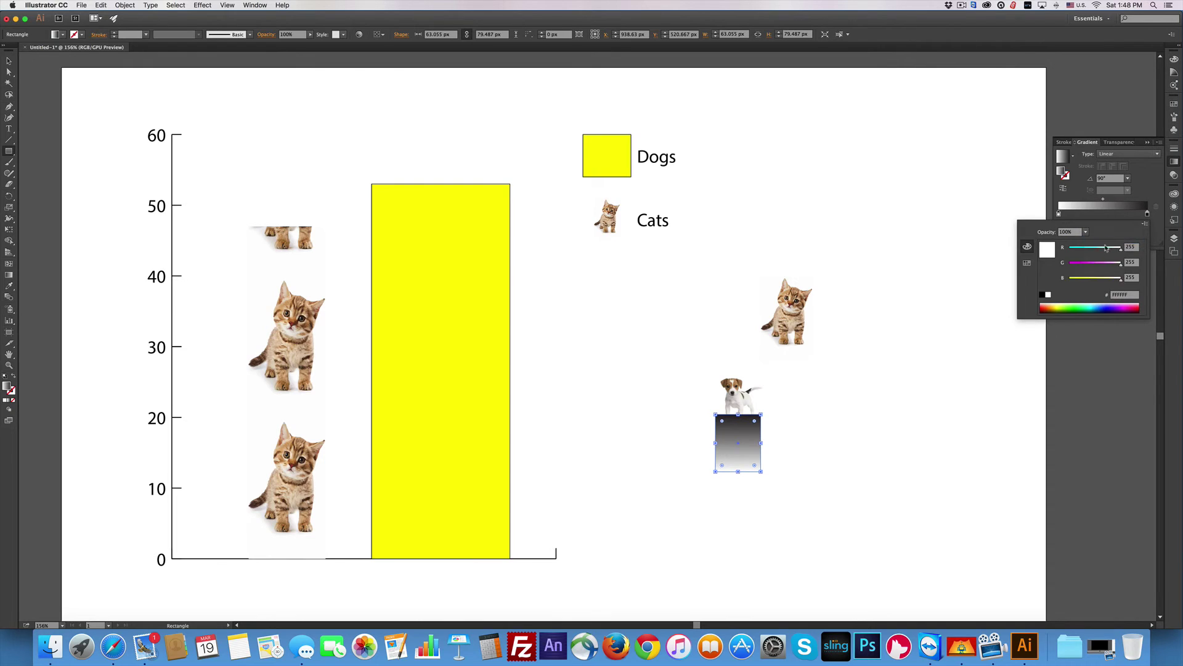
pyautogui.click(1059, 304)
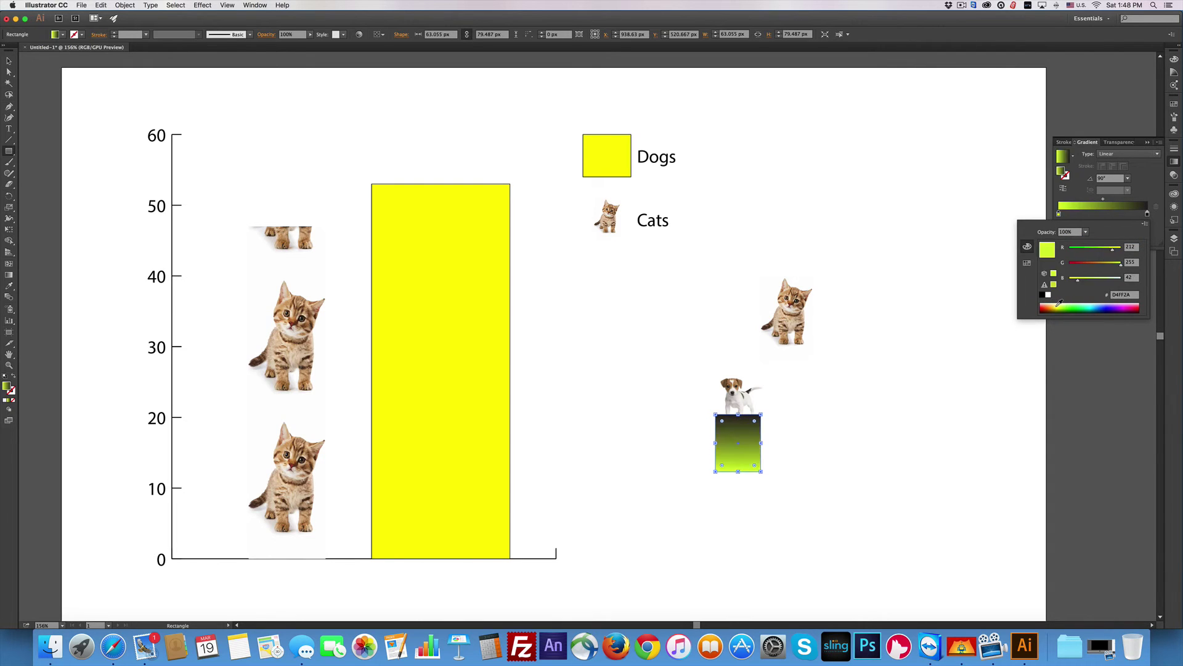
pyautogui.doubleClick(1147, 215)
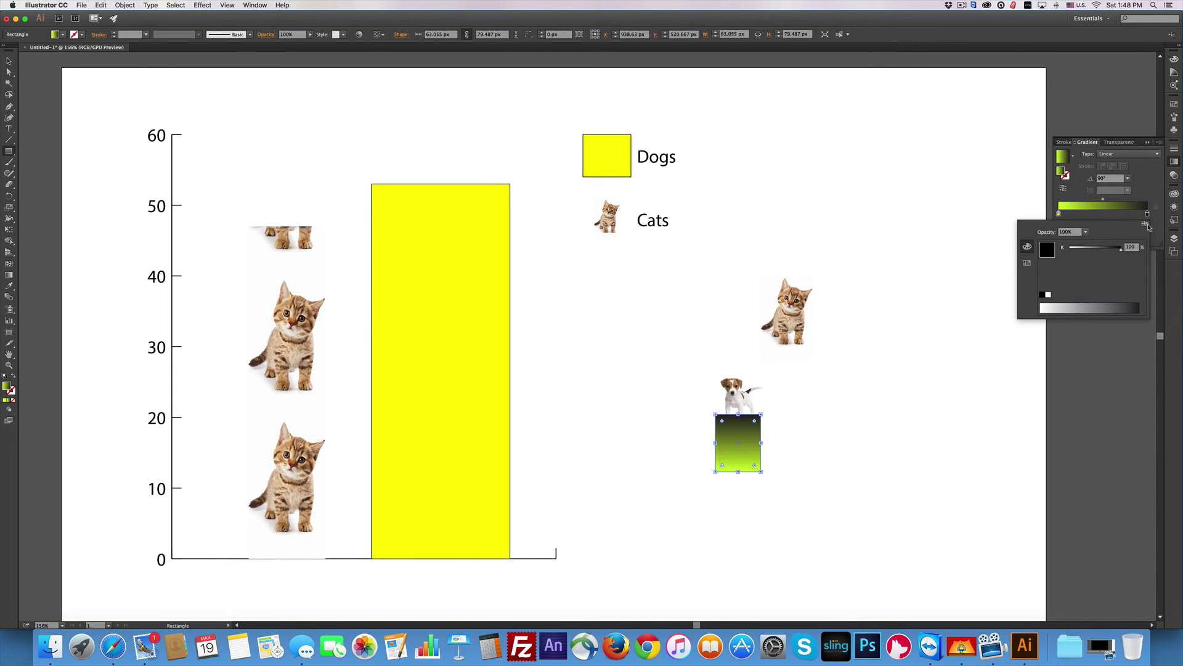
pyautogui.click(1147, 225)
pyautogui.click(1123, 241)
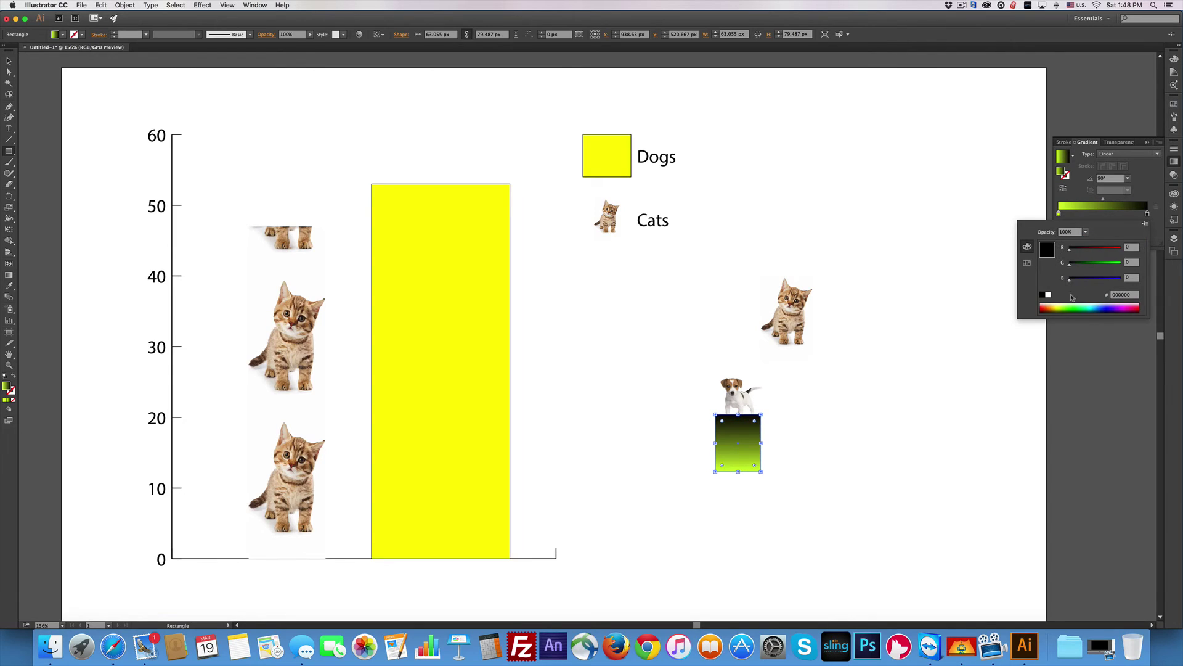
pyautogui.moveTo(1070, 265); pyautogui.dragTo(1091, 268)
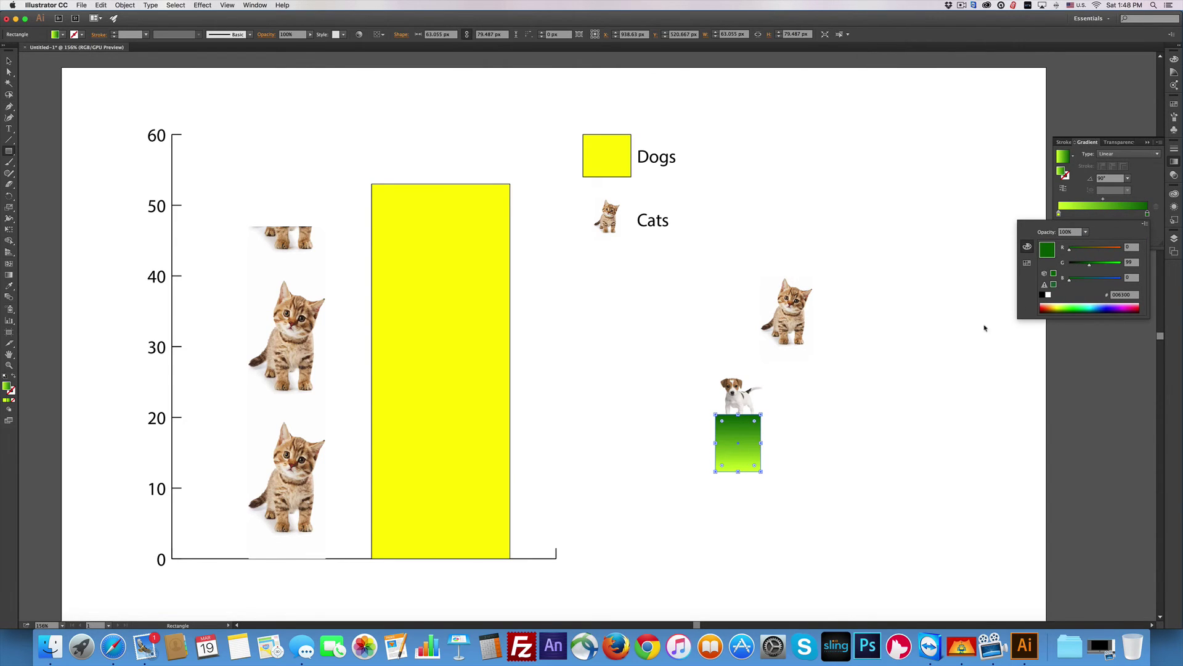
pyautogui.click(959, 336)
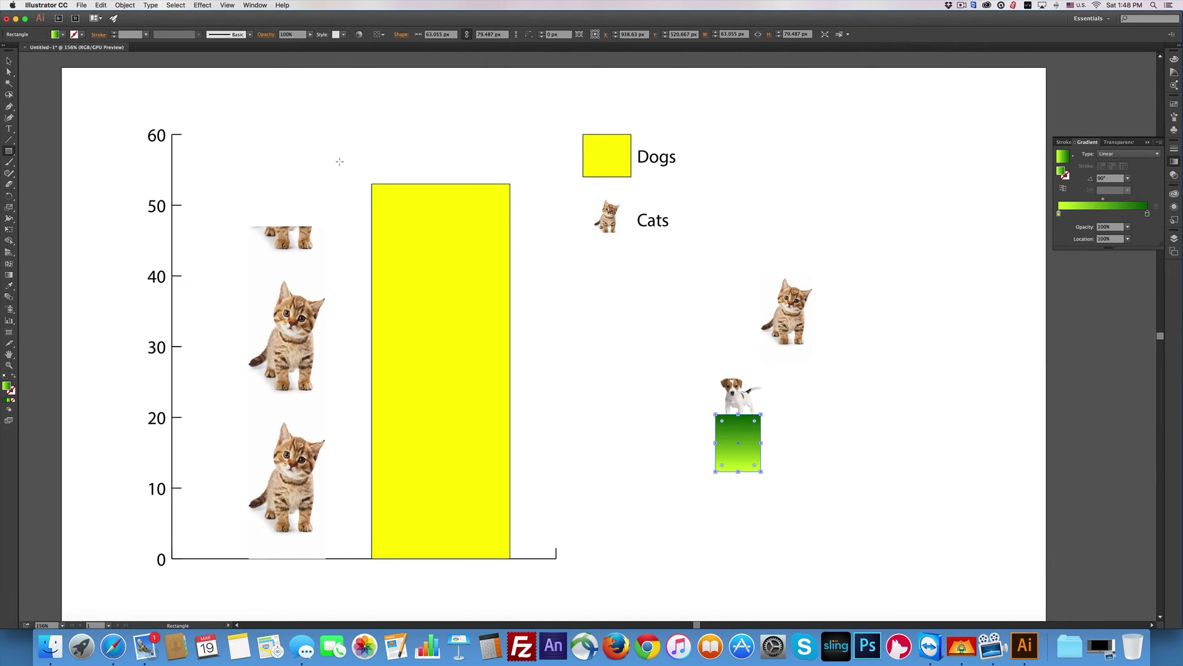
# Nudge the green gradient bar down slightly and deselect it
pyautogui.click(9, 61)
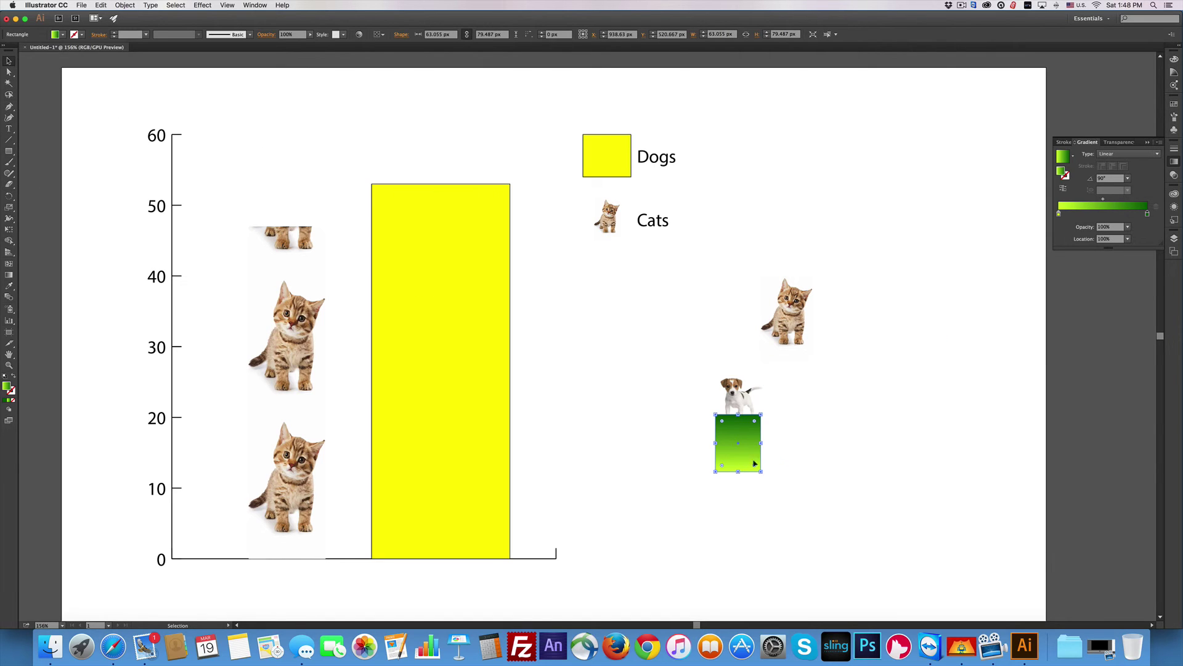
pyautogui.moveTo(742, 467); pyautogui.dragTo(740, 462)
pyautogui.click(807, 447)
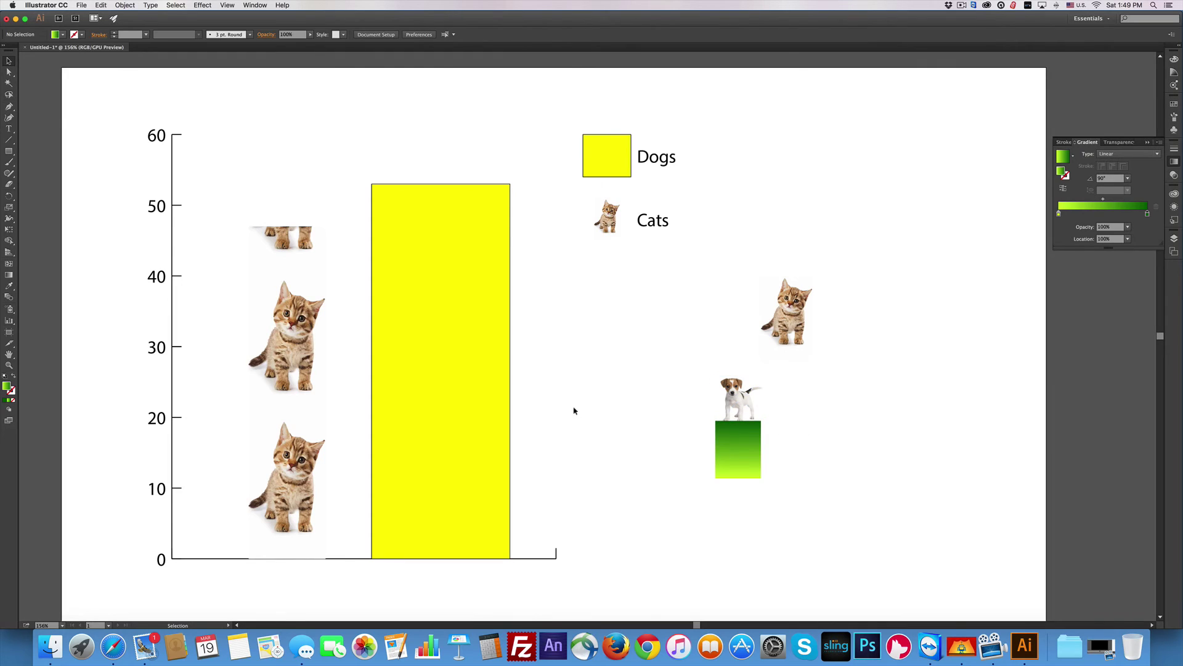
# Draw a short horizontal Pen line across the green bar
pyautogui.click(9, 106)
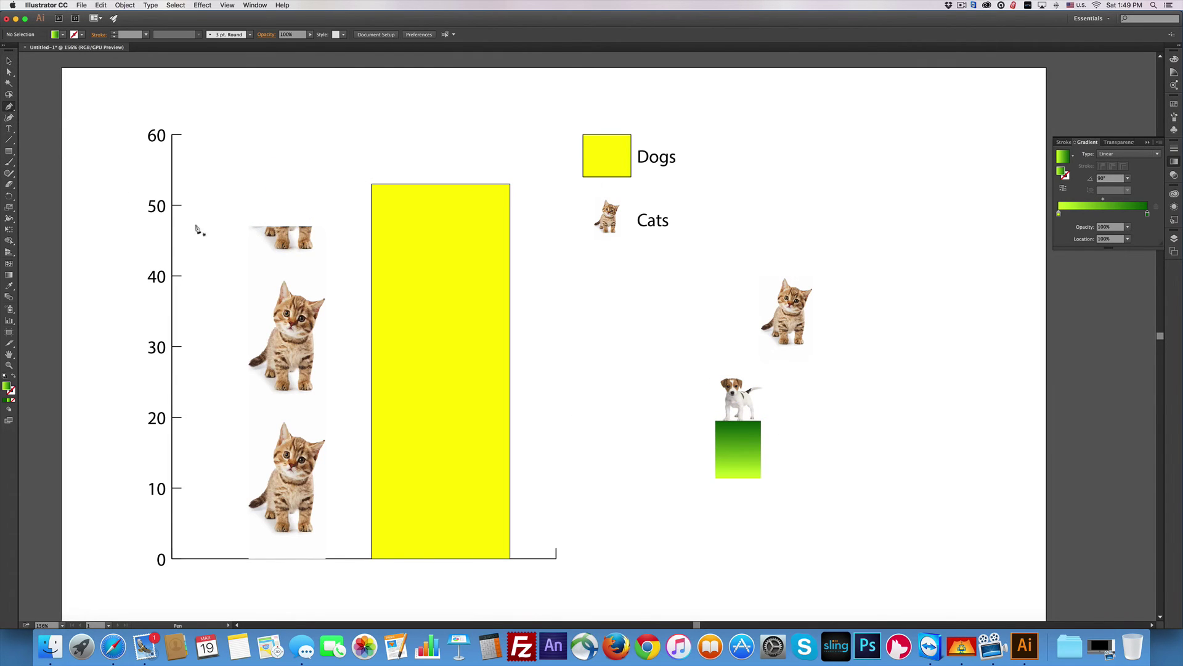
pyautogui.click(707, 440)
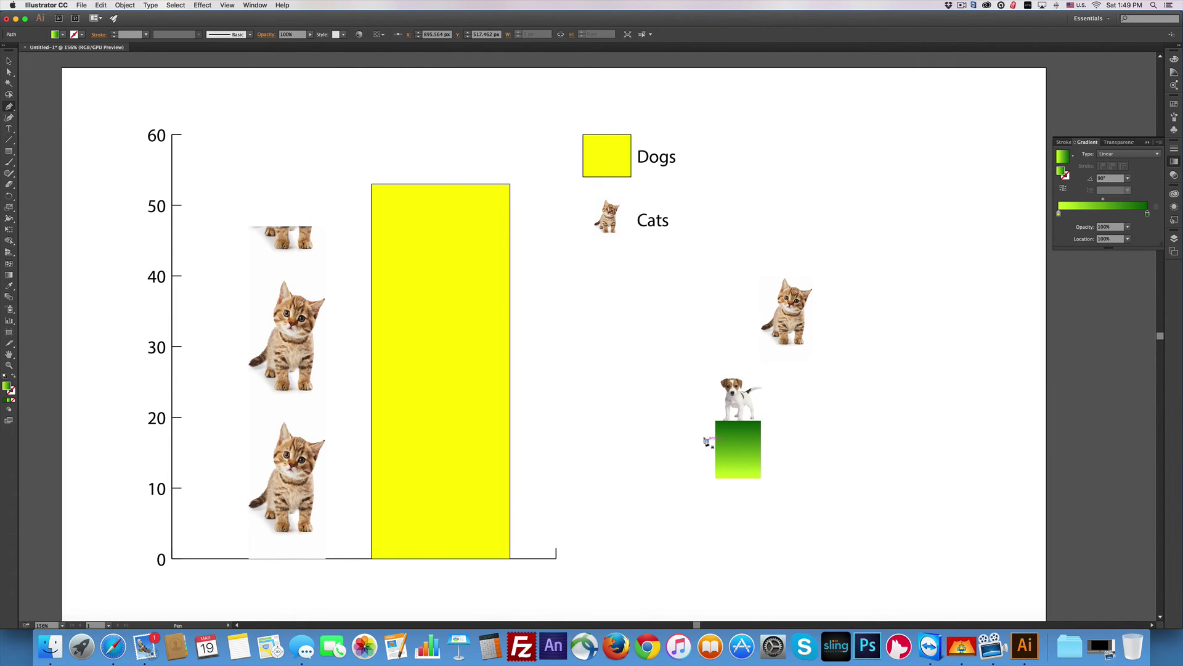
pyautogui.click(769, 440)
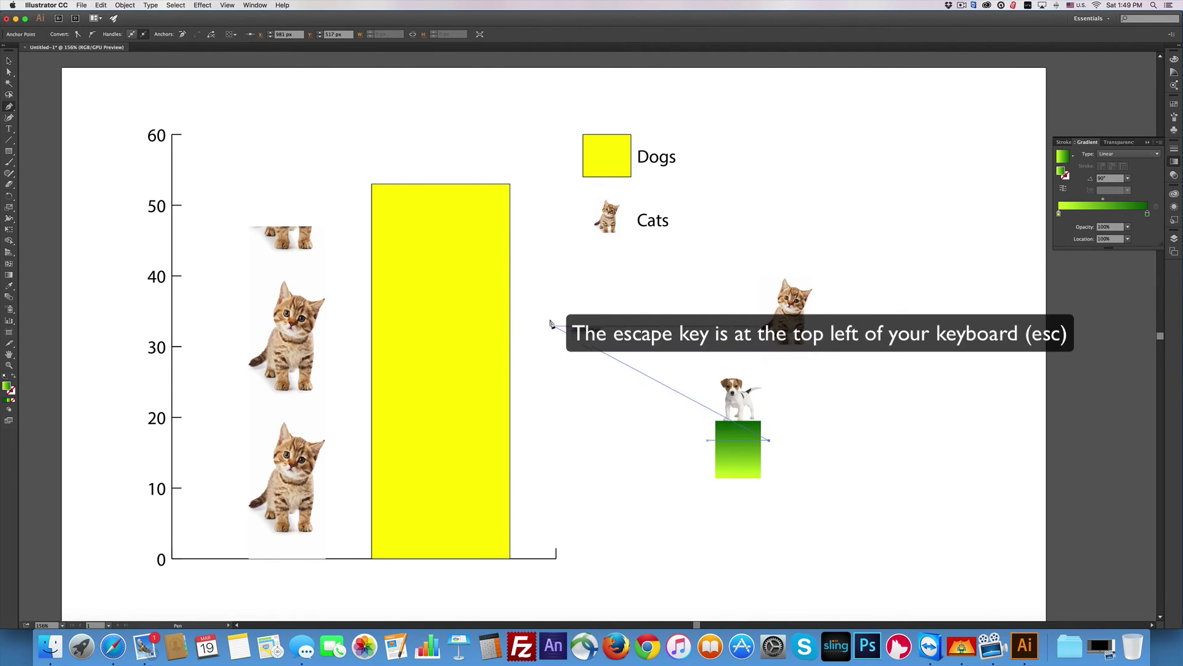
pyautogui.press('Escape')
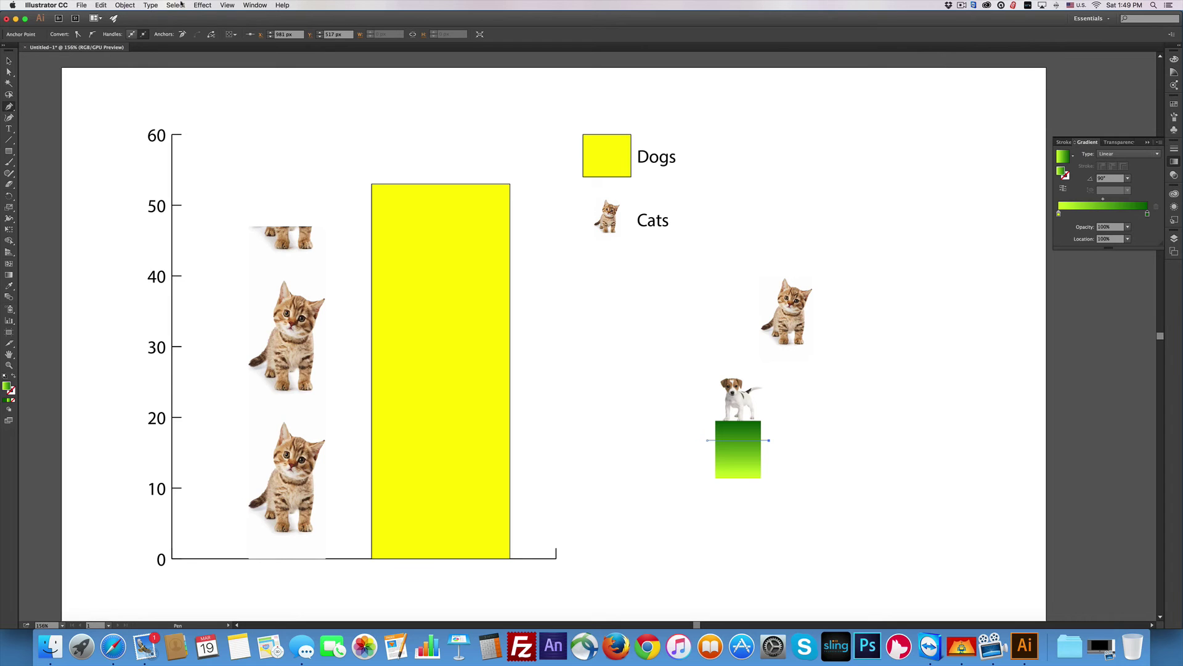
# Convert the horizontal line into a guide with View > Guides > Make Guides
pyautogui.click(228, 5)
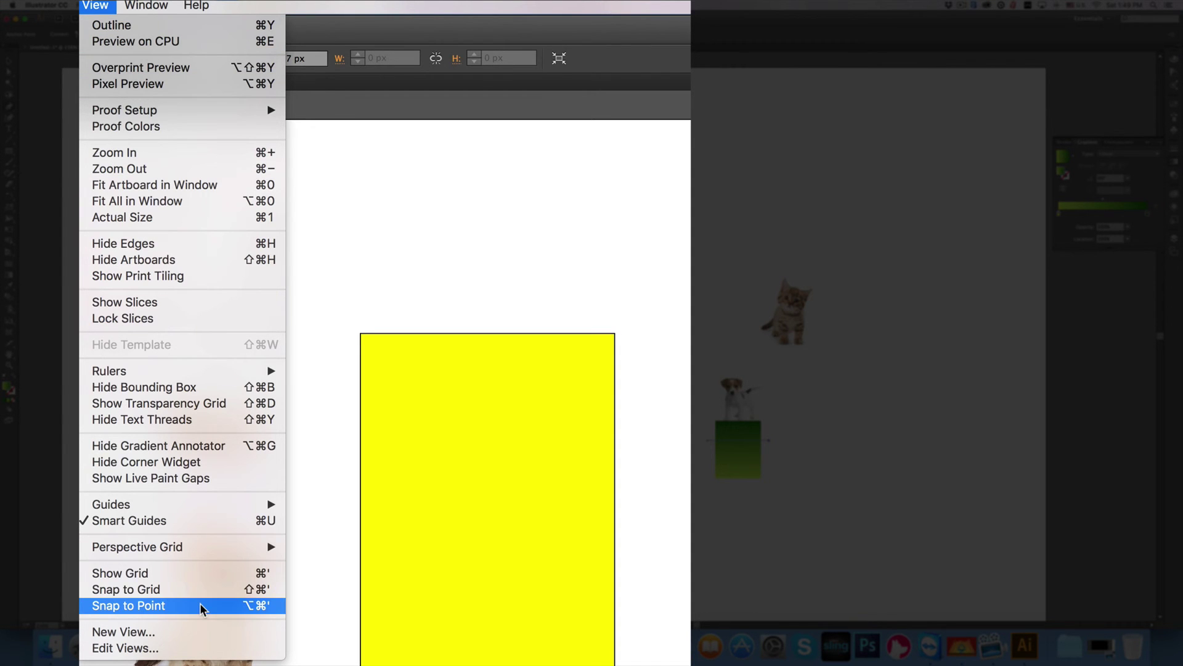
pyautogui.moveTo(190, 509)
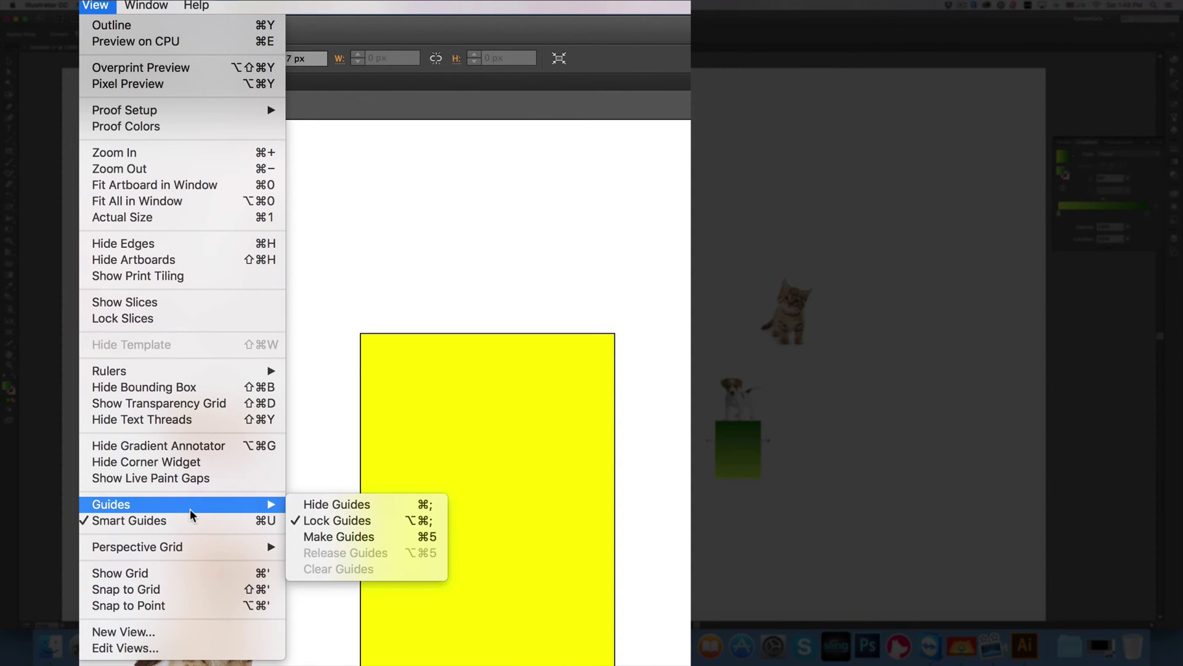
pyautogui.click(316, 535)
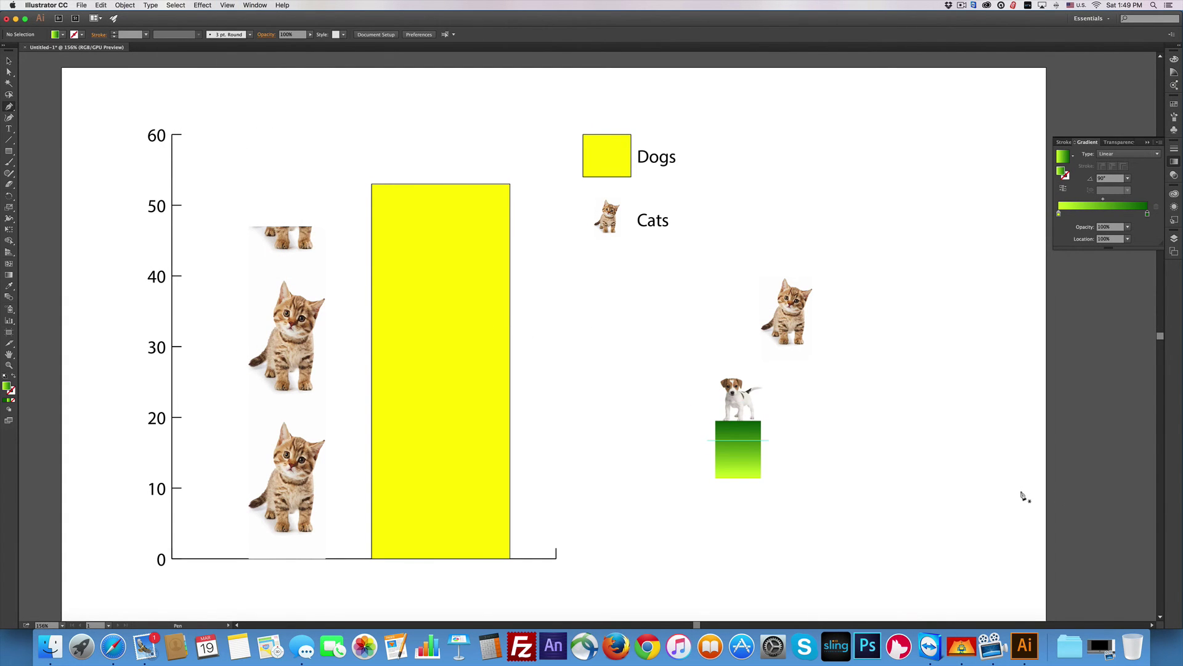
# Group the puppy photo and green bar, then reselect the group
pyautogui.click(10, 61)
pyautogui.moveTo(670, 362); pyautogui.dragTo(765, 500)
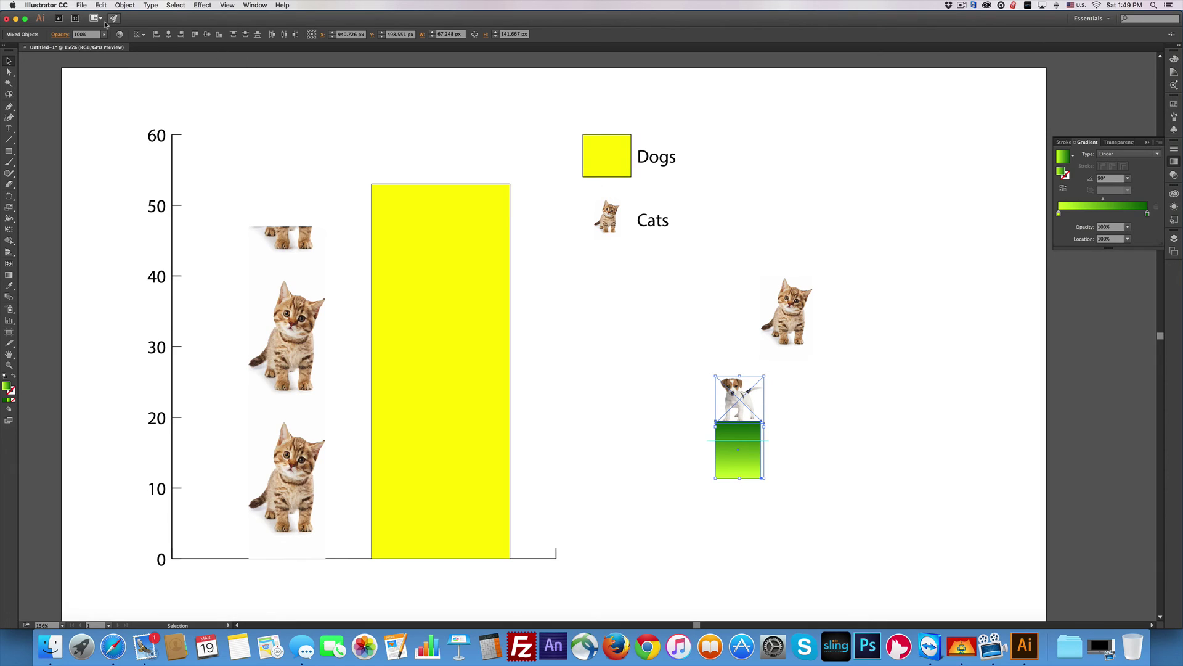
pyautogui.click(127, 5)
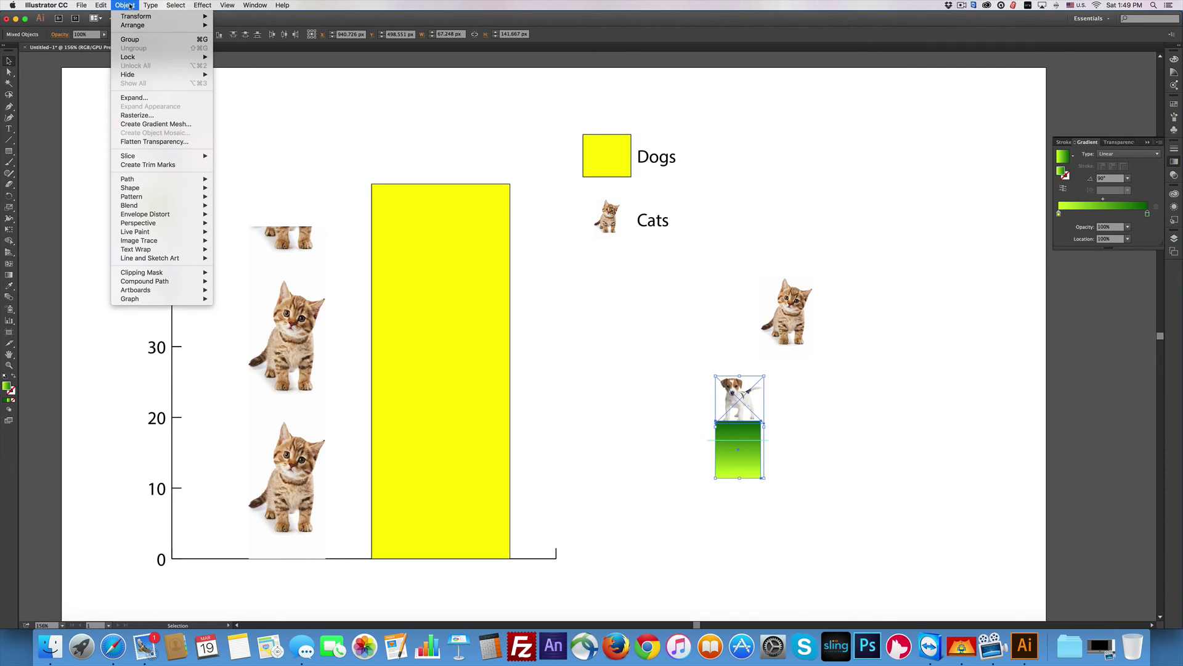
pyautogui.click(130, 39)
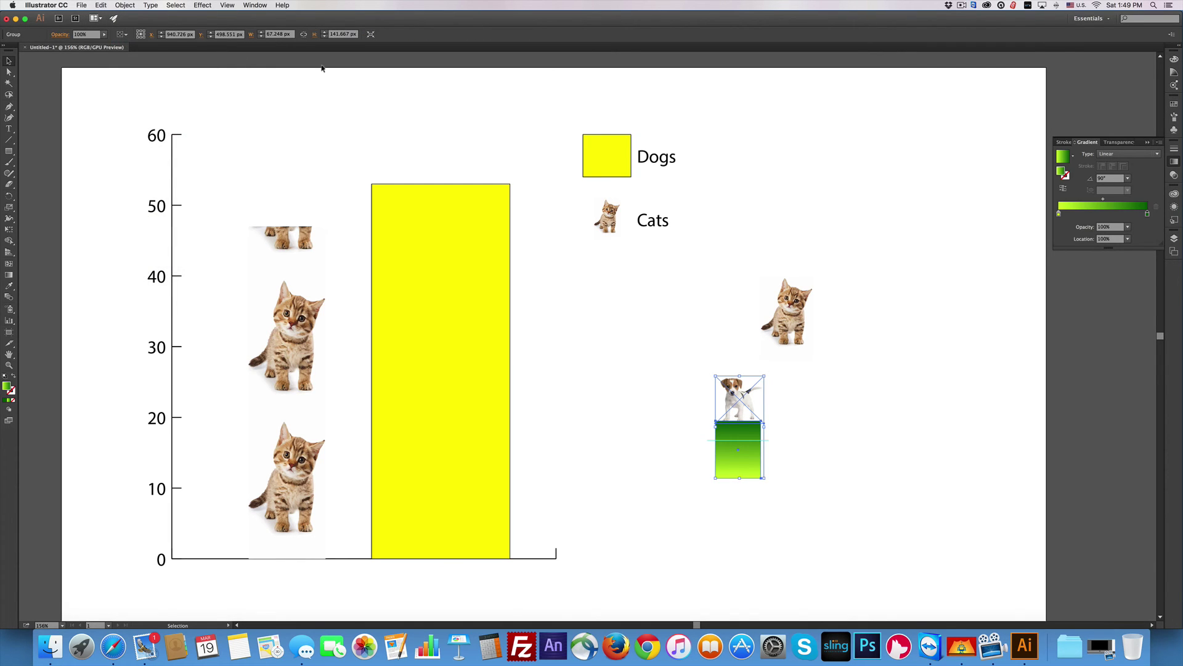
pyautogui.press('super+shift+a')
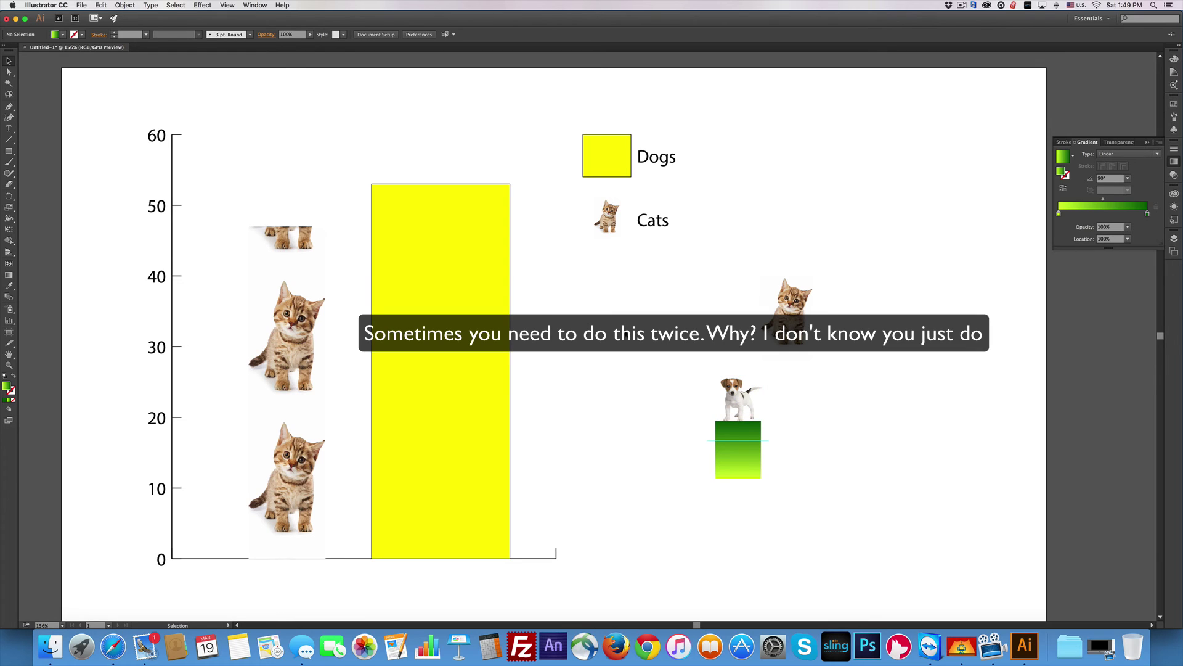
pyautogui.moveTo(670, 370); pyautogui.dragTo(779, 501)
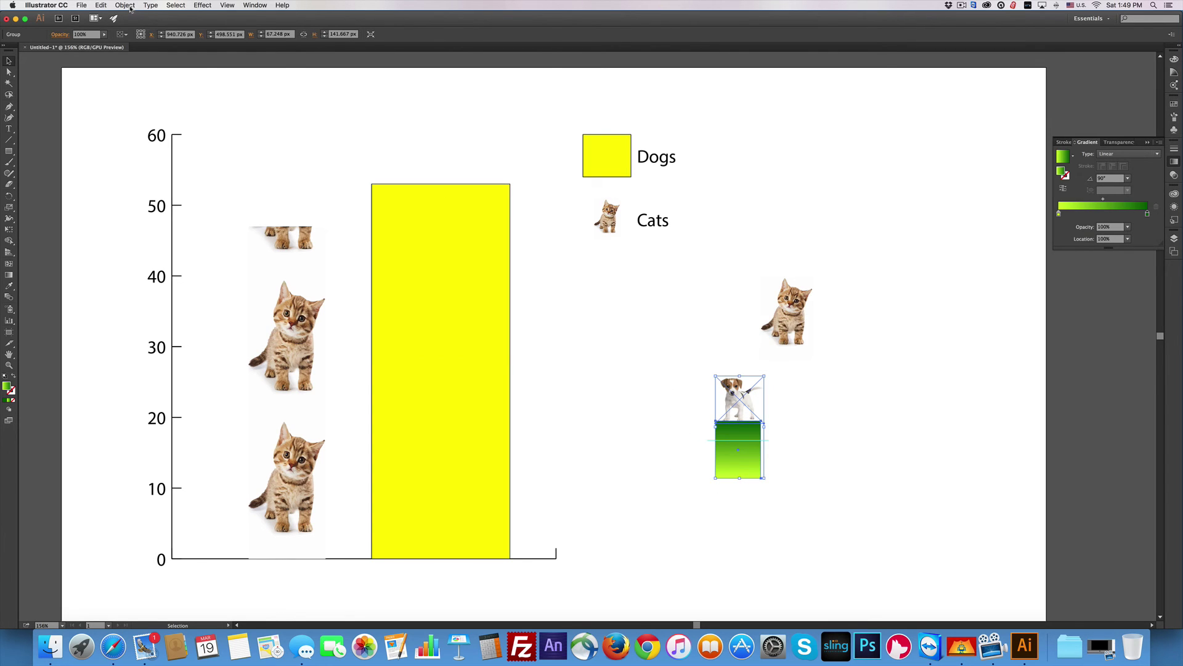
# Store the grouped puppy and green bar as a new graph design named 'dog'
pyautogui.click(130, 9)
pyautogui.moveTo(199, 302)
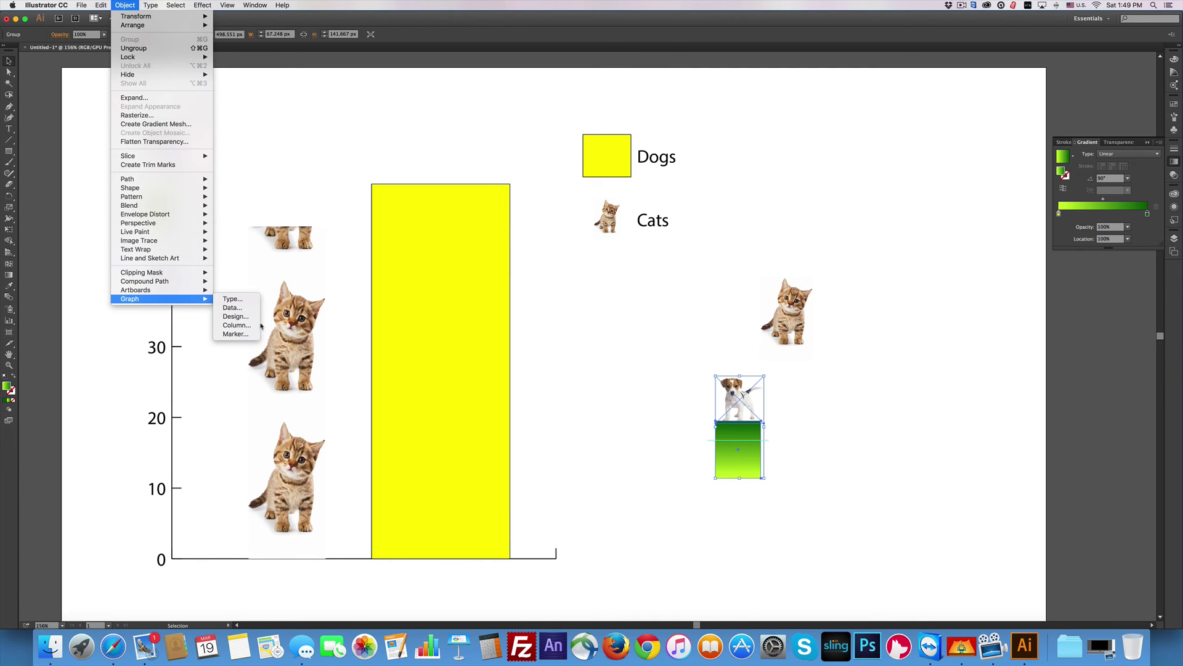
pyautogui.click(235, 316)
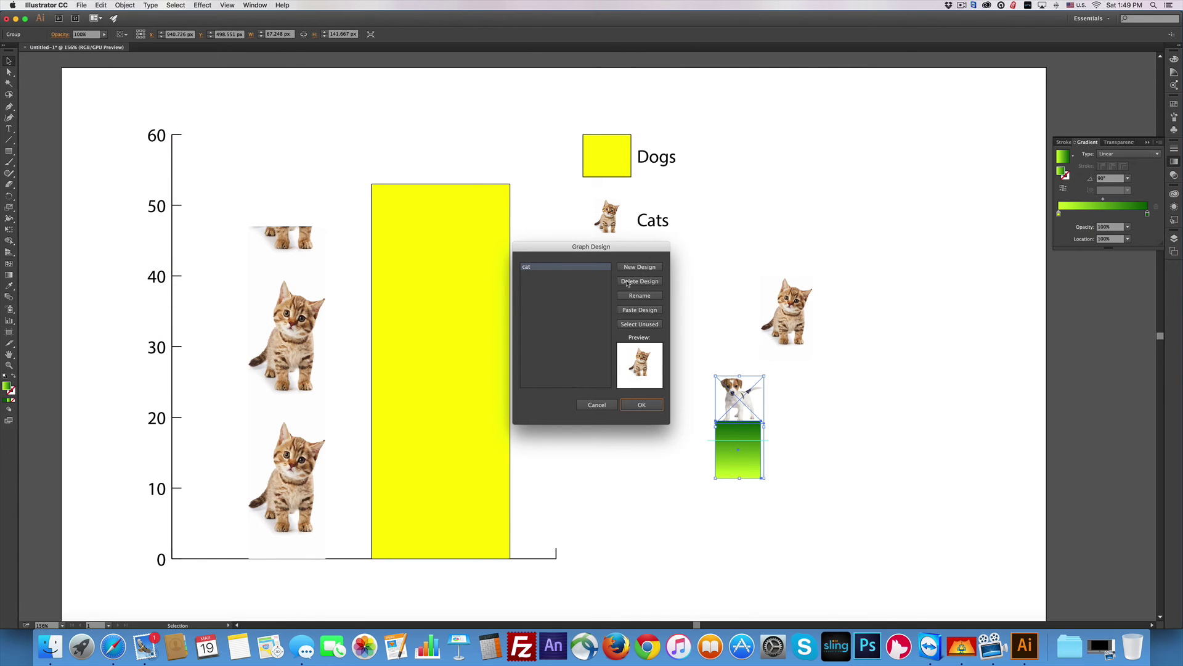
pyautogui.click(646, 269)
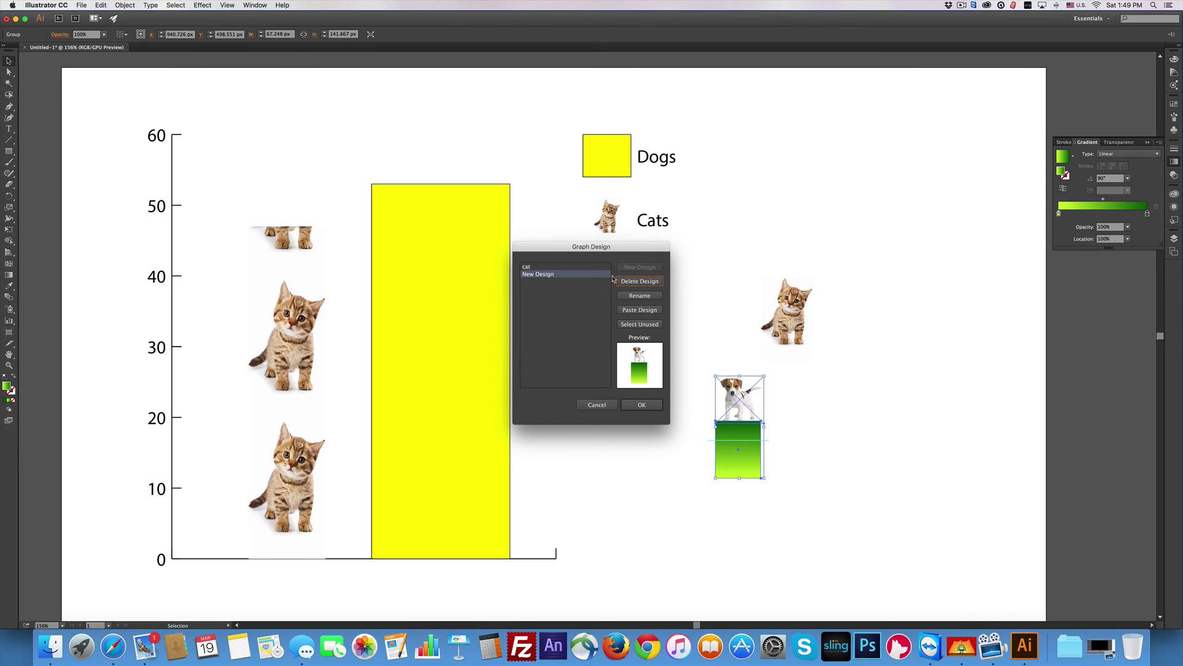
pyautogui.click(639, 295)
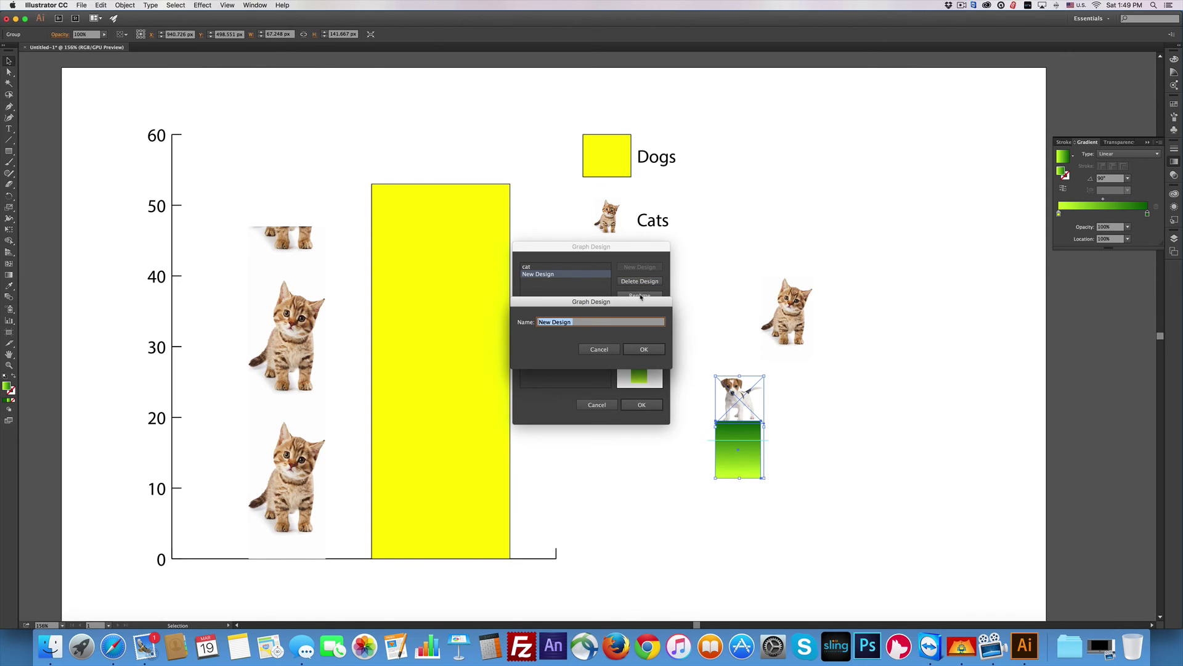
pyautogui.write('dog')
pyautogui.press('Return')
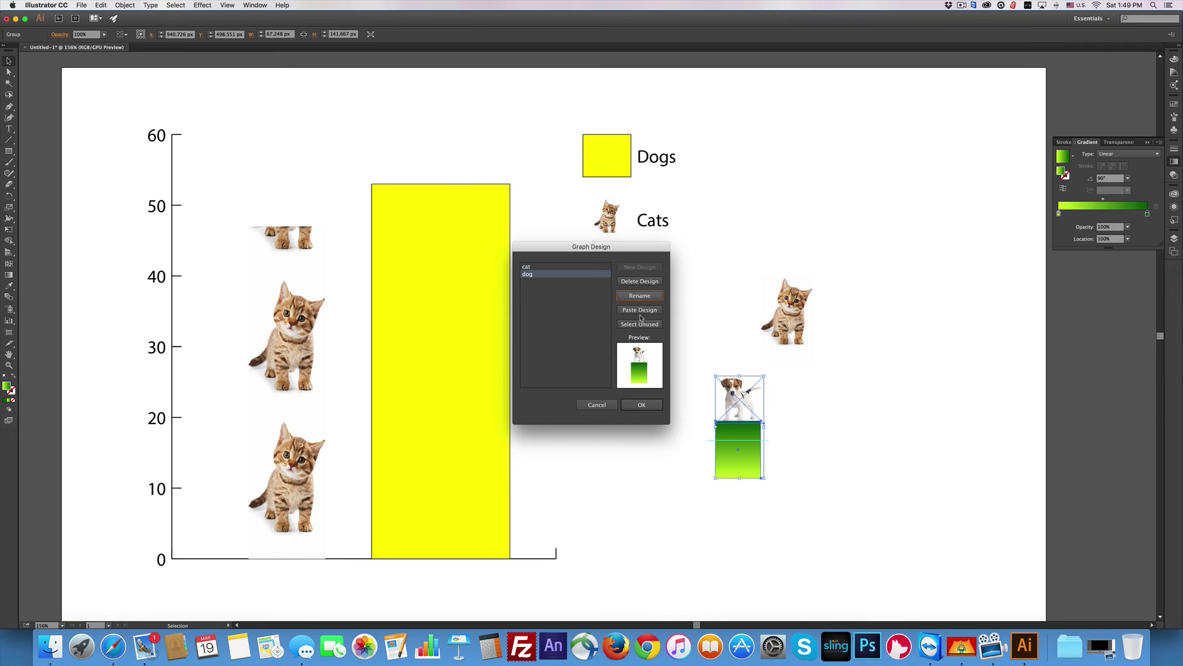
pyautogui.click(642, 404)
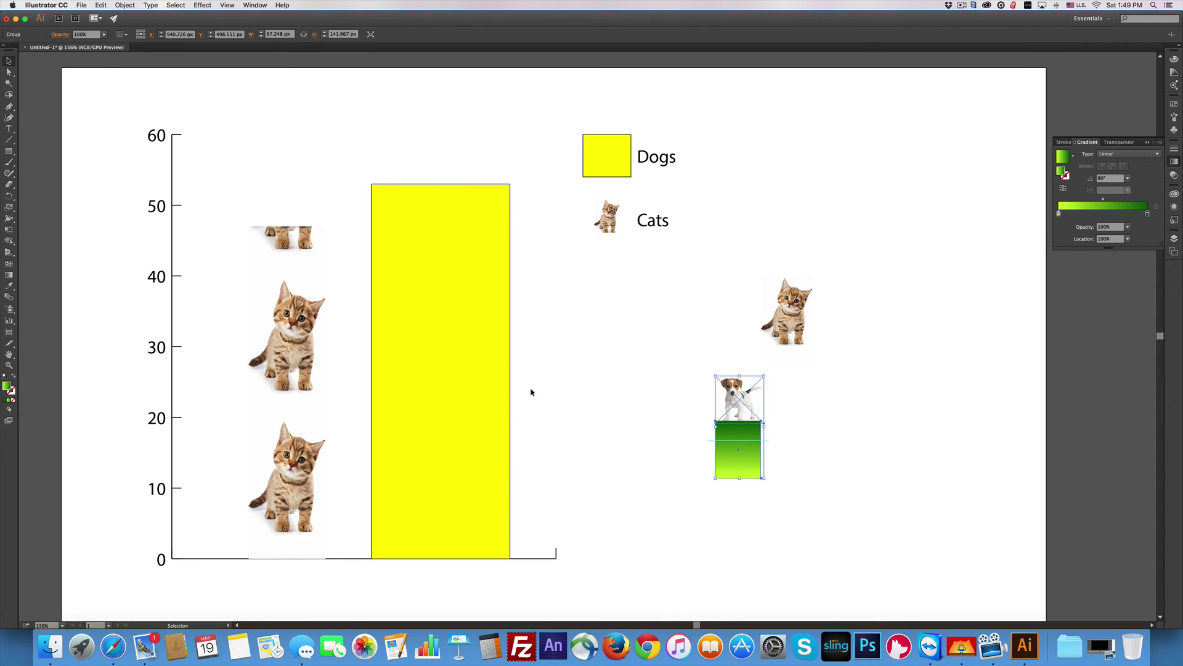
# With Group Selection, select the yellow Dogs column and its legend square
pyautogui.click(9, 73)
pyautogui.click(61, 83)
pyautogui.click(472, 335)
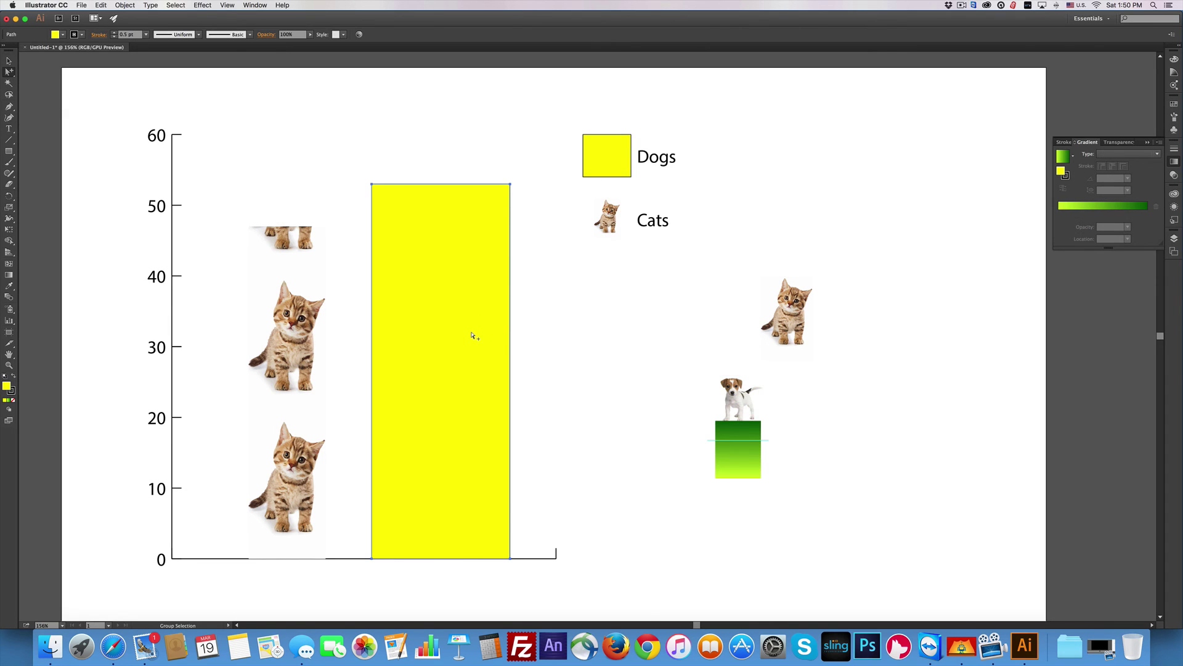
pyautogui.click(472, 335)
# Apply the 'dog' column design as Sliding, with Rotate Legend Design turned off
pyautogui.click(124, 6)
pyautogui.moveTo(185, 298)
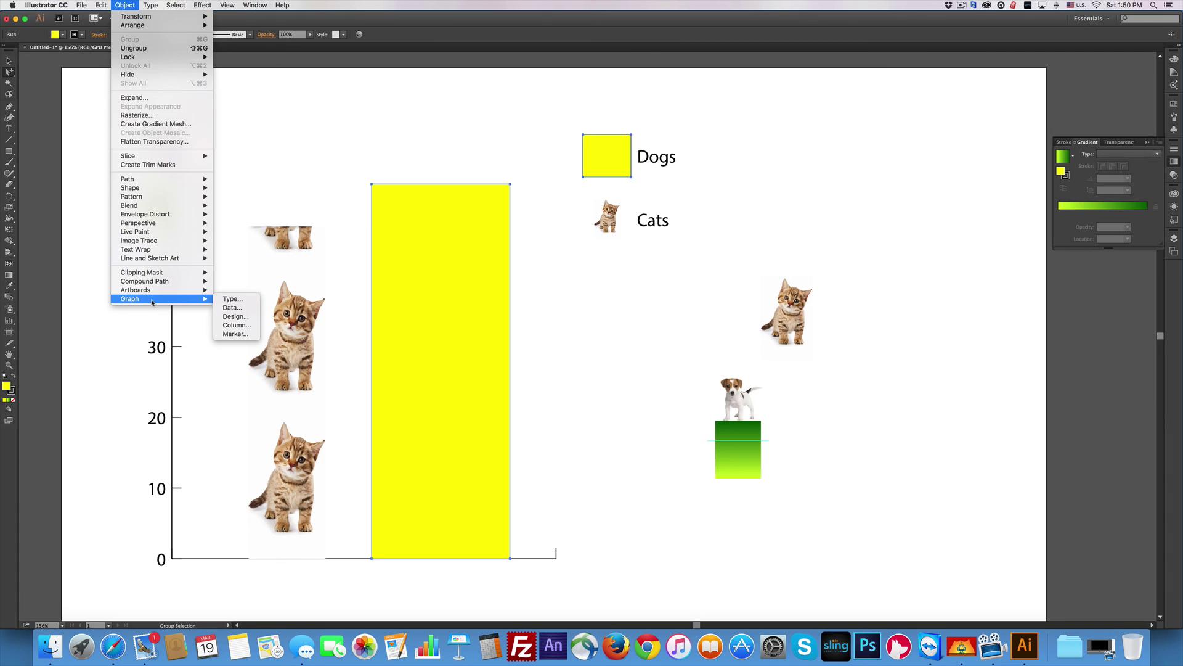
pyautogui.click(226, 325)
pyautogui.click(433, 206)
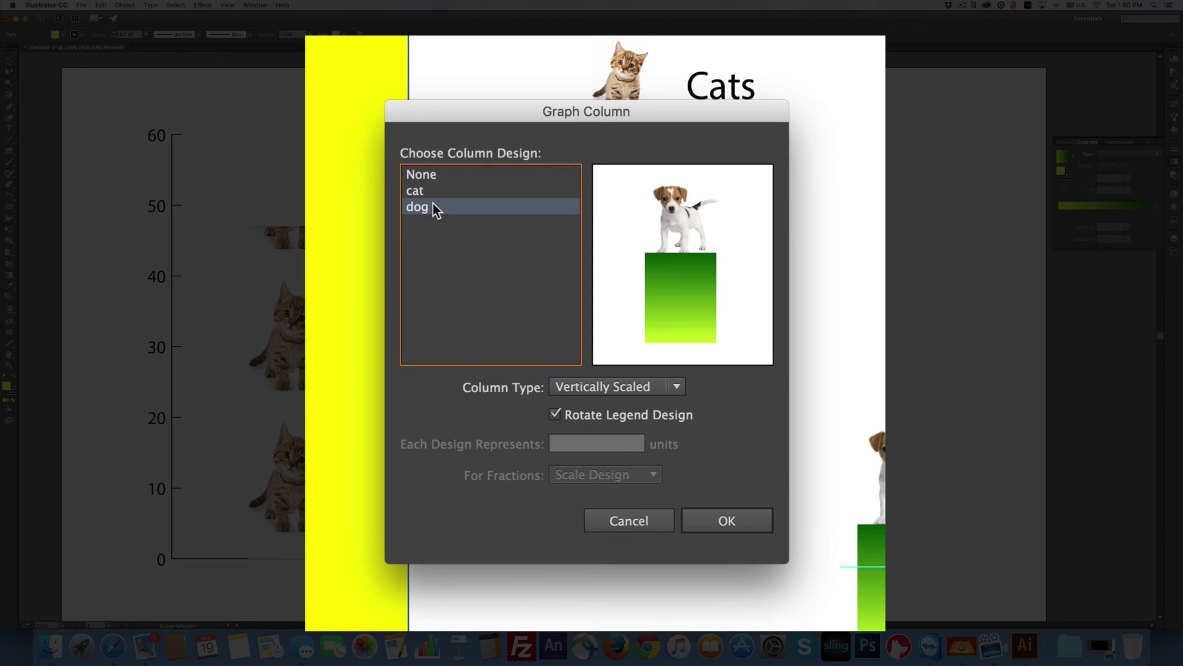
pyautogui.click(636, 390)
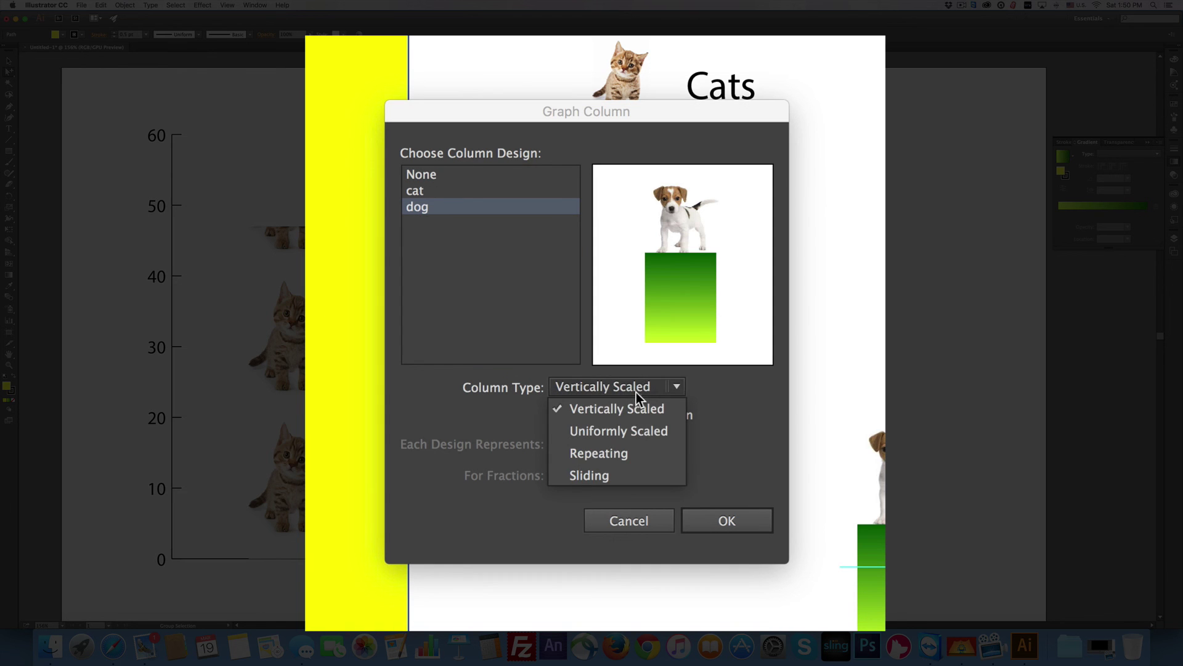
pyautogui.click(609, 472)
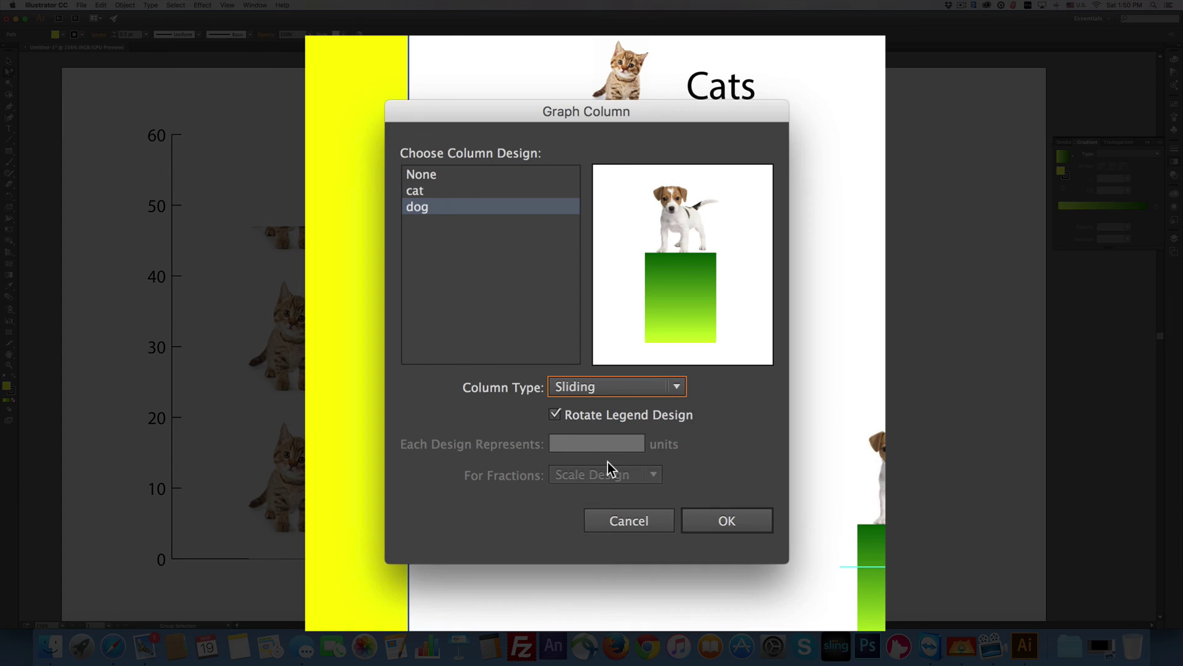
pyautogui.click(556, 413)
pyautogui.click(736, 523)
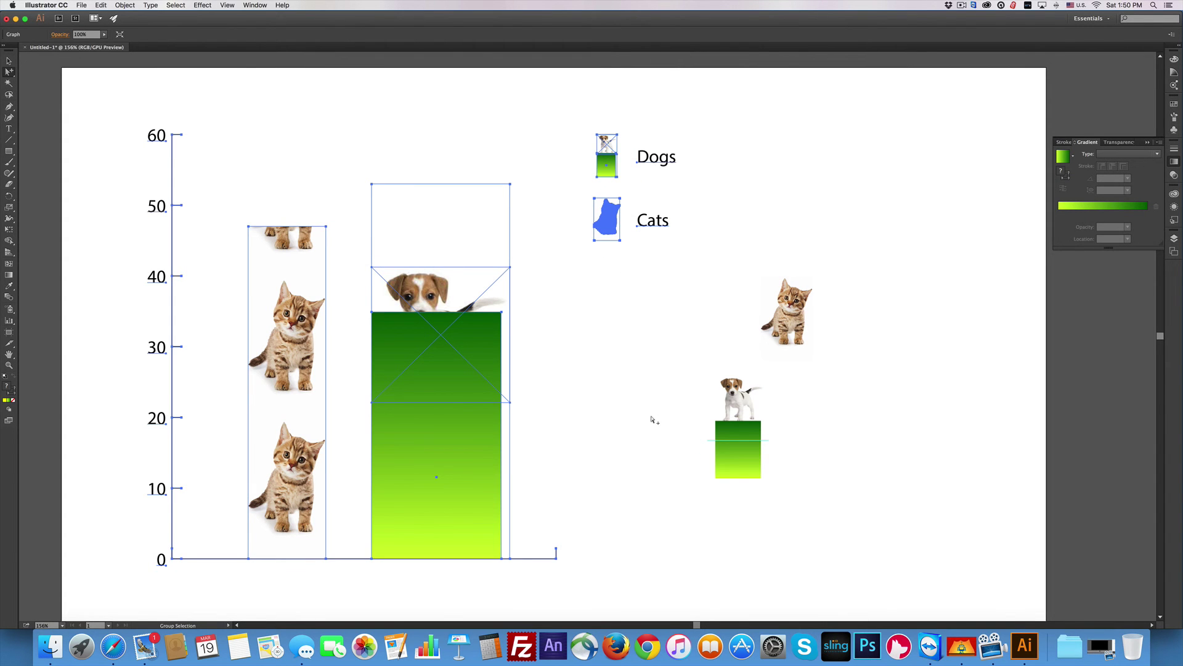
# Move the puppy up onto the top of the green Dogs bar and nudge it into alignment
pyautogui.click(535, 318)
pyautogui.moveTo(432, 291); pyautogui.dragTo(430, 207)
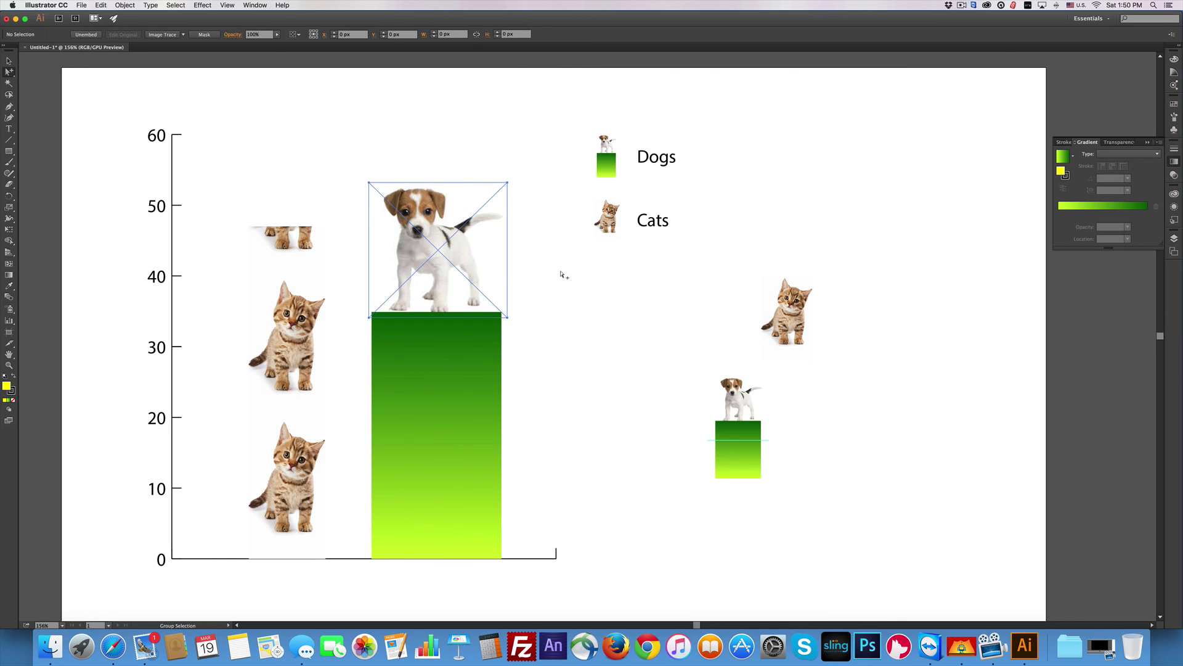
pyautogui.click(564, 353)
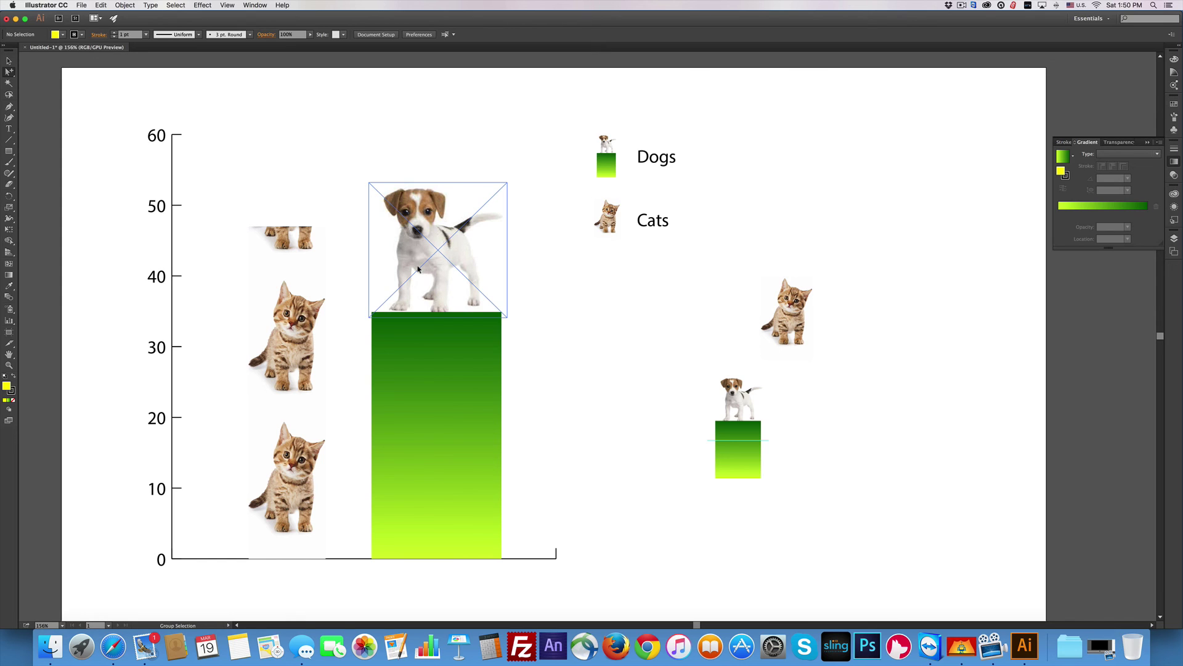
pyautogui.moveTo(418, 269); pyautogui.dragTo(425, 274)
pyautogui.click(538, 299)
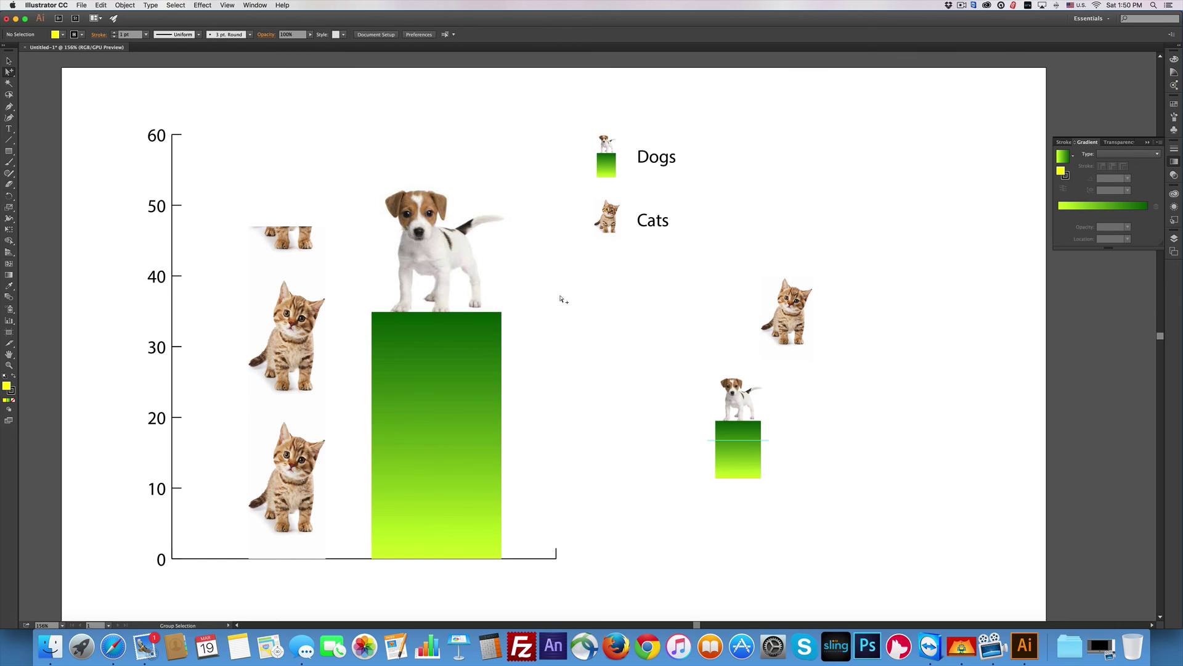